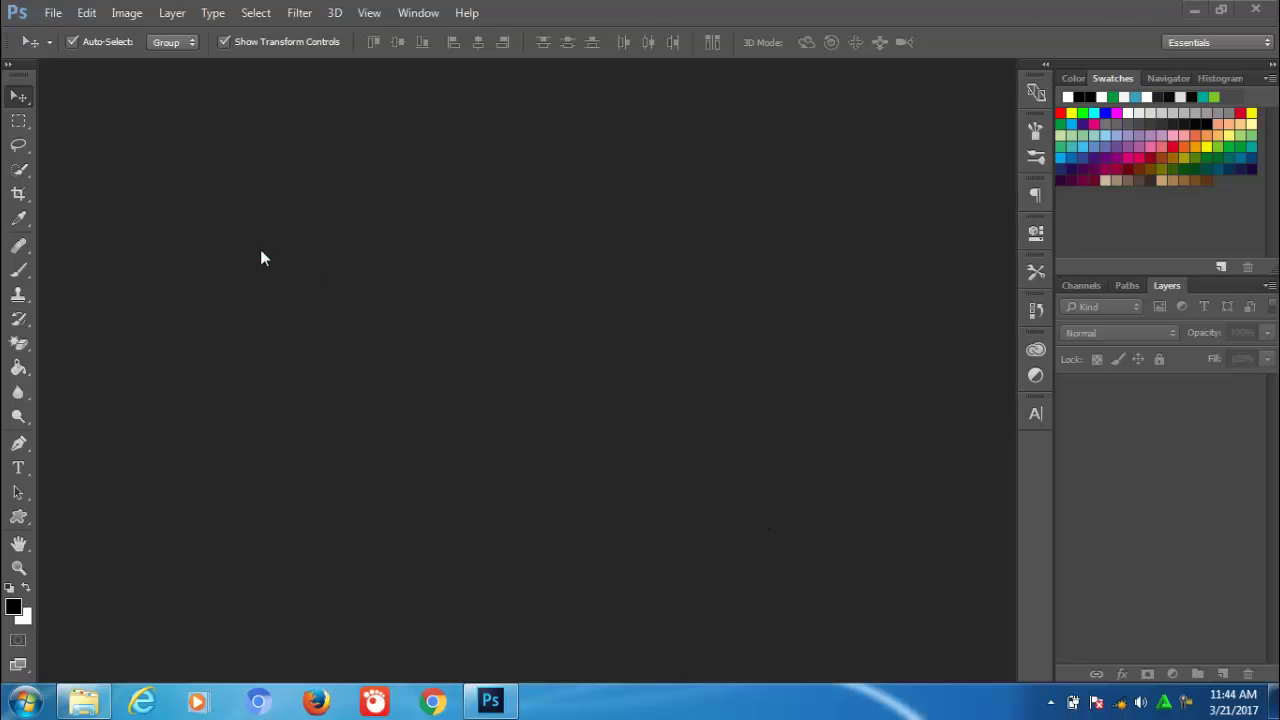
Open the portrait and 'chalkboard - Aspire' images together, discarding both embedded colour profiles.
{"action": "left_click", "coordinate": [52, 13]}
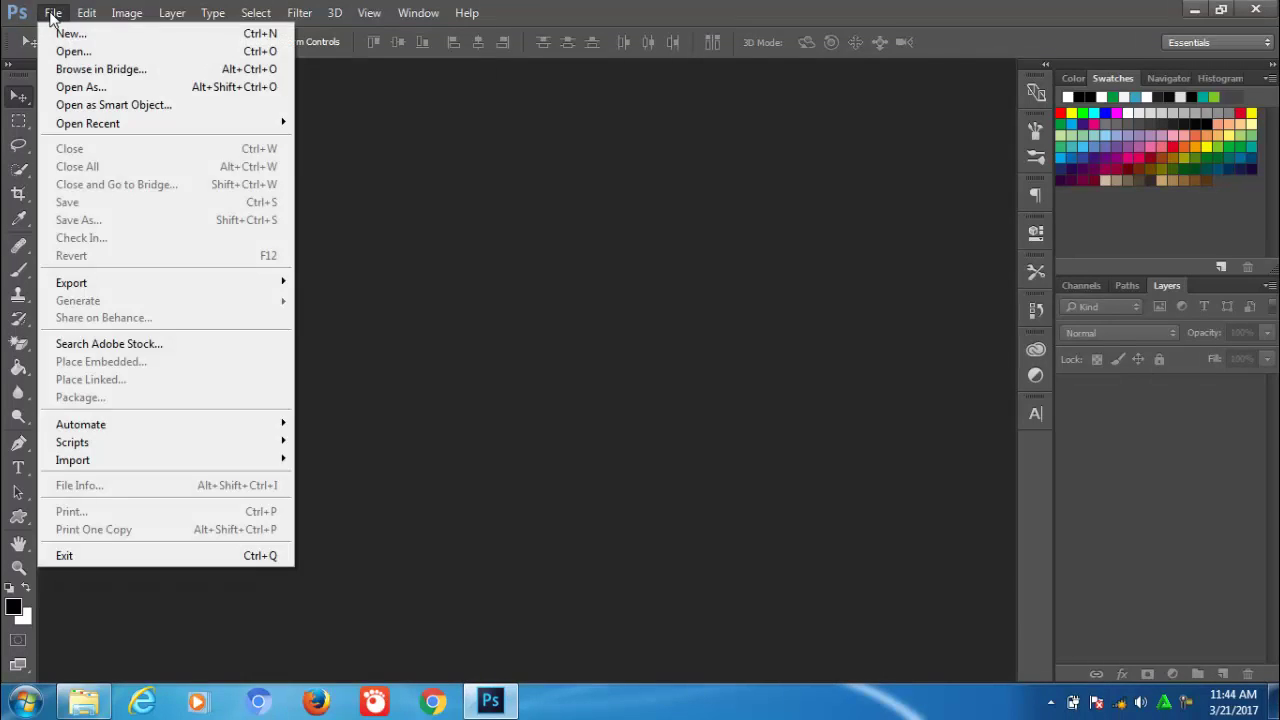
{"action": "left_click", "coordinate": [66, 55]}
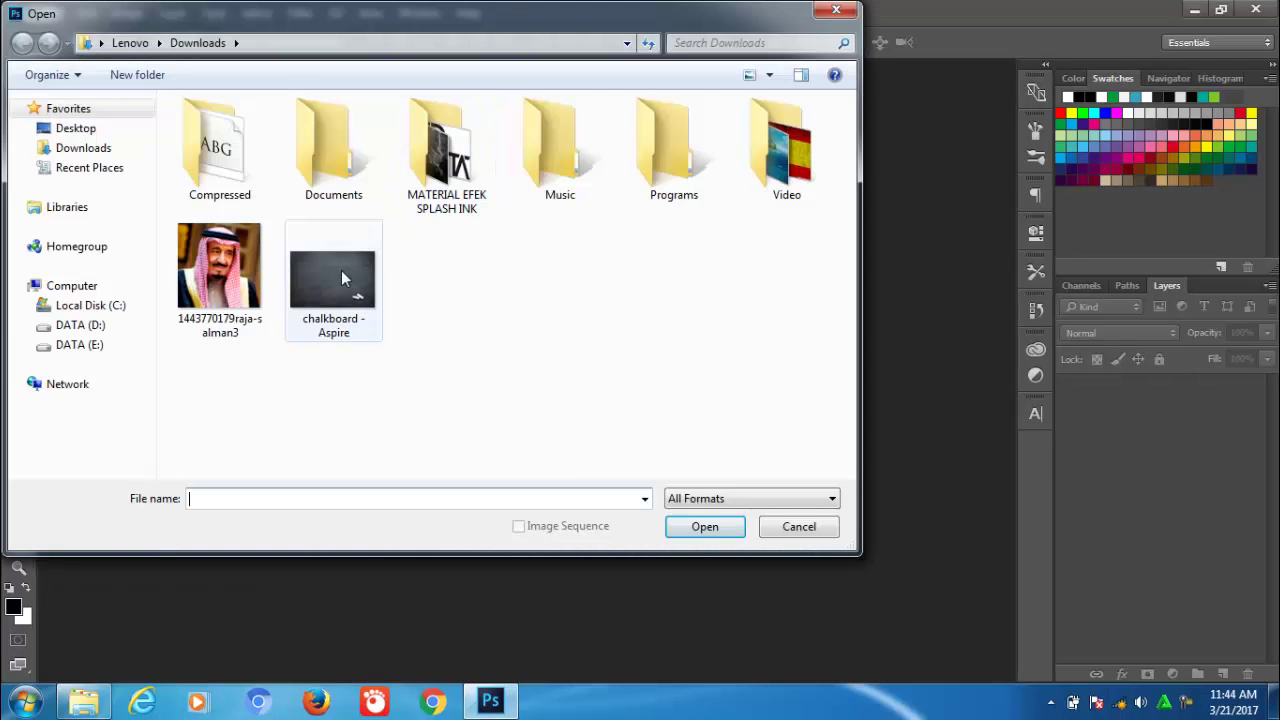
{"action": "left_click", "coordinate": [335, 275]}
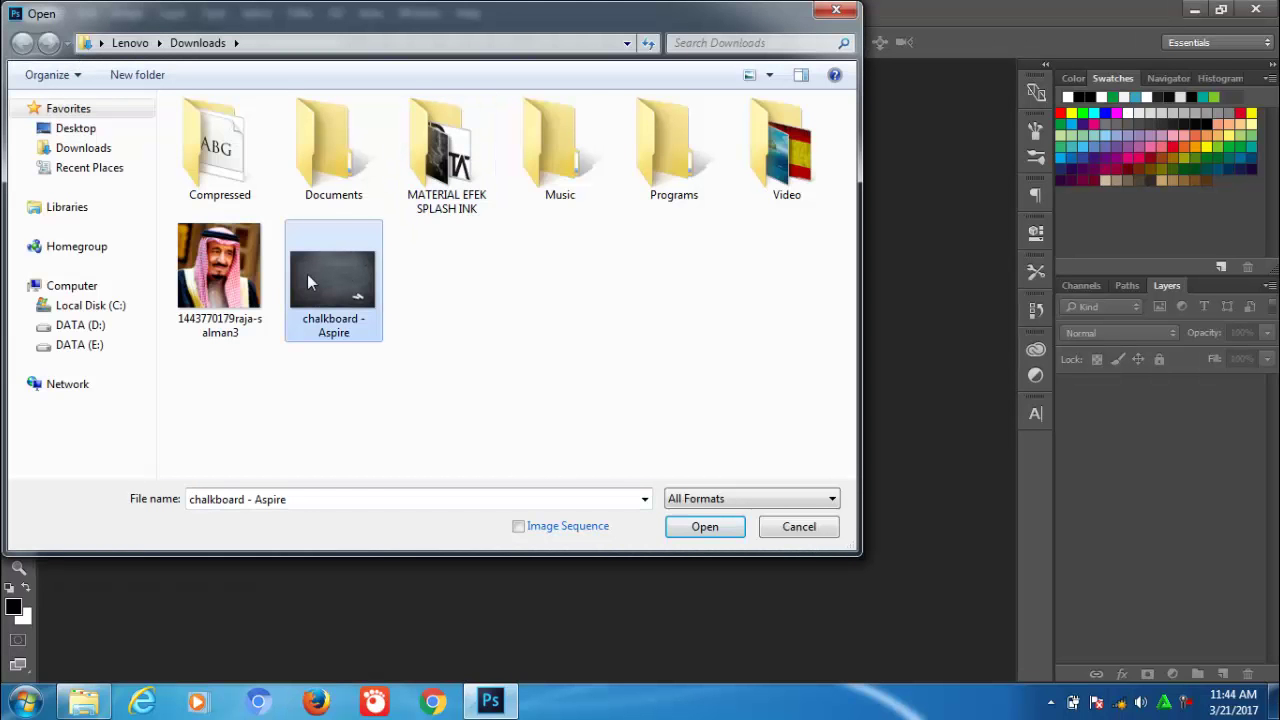
{"action": "left_click", "coordinate": [222, 290], "text": "ctrl"}
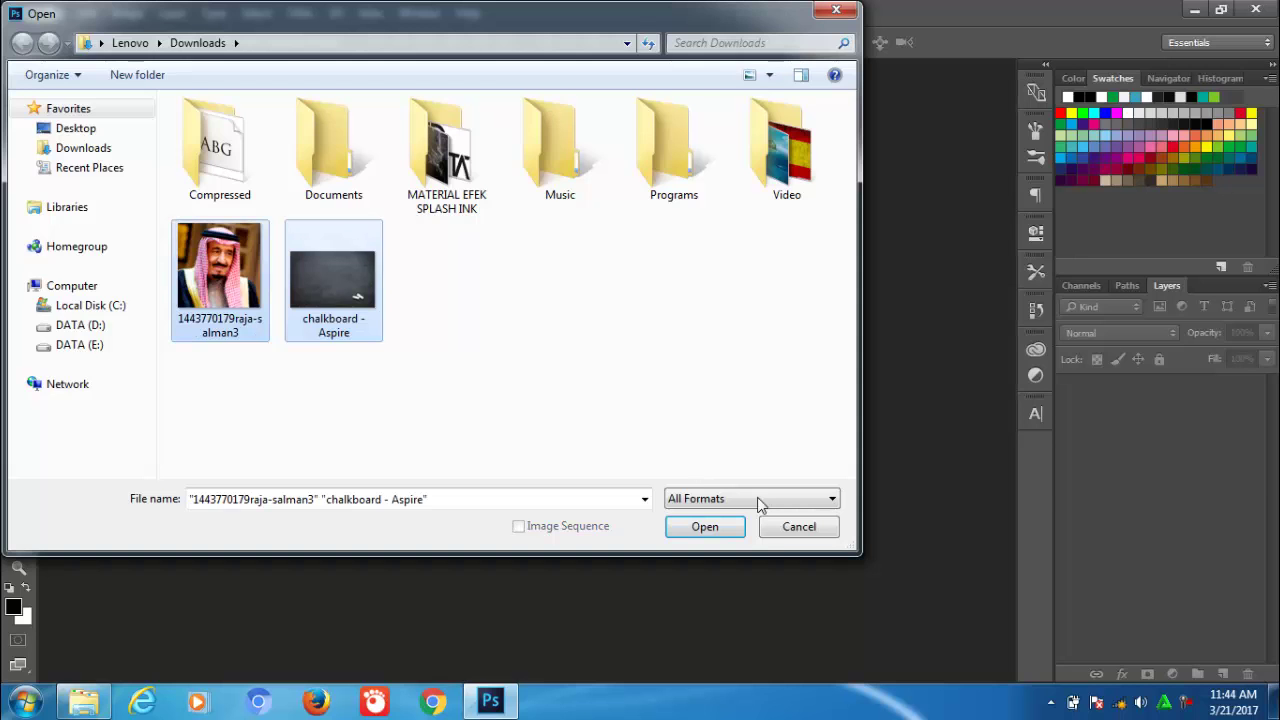
{"action": "left_click", "coordinate": [703, 527]}
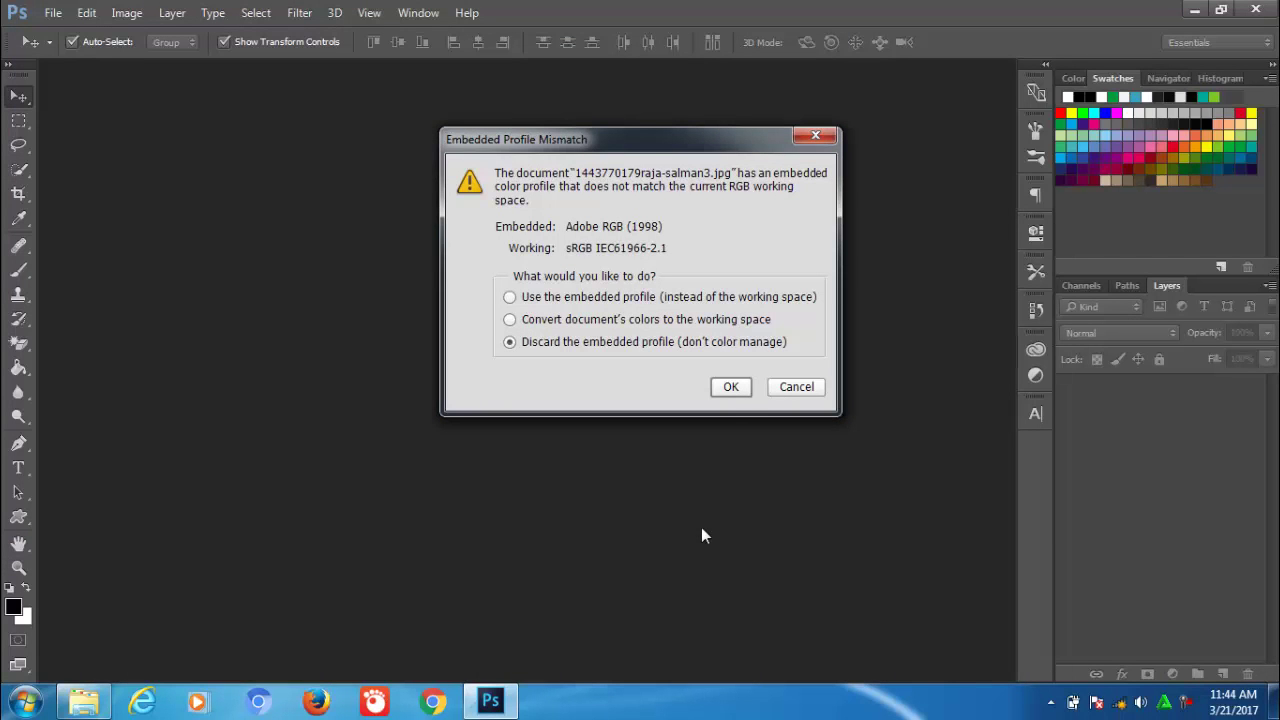
{"action": "left_click", "coordinate": [725, 386]}
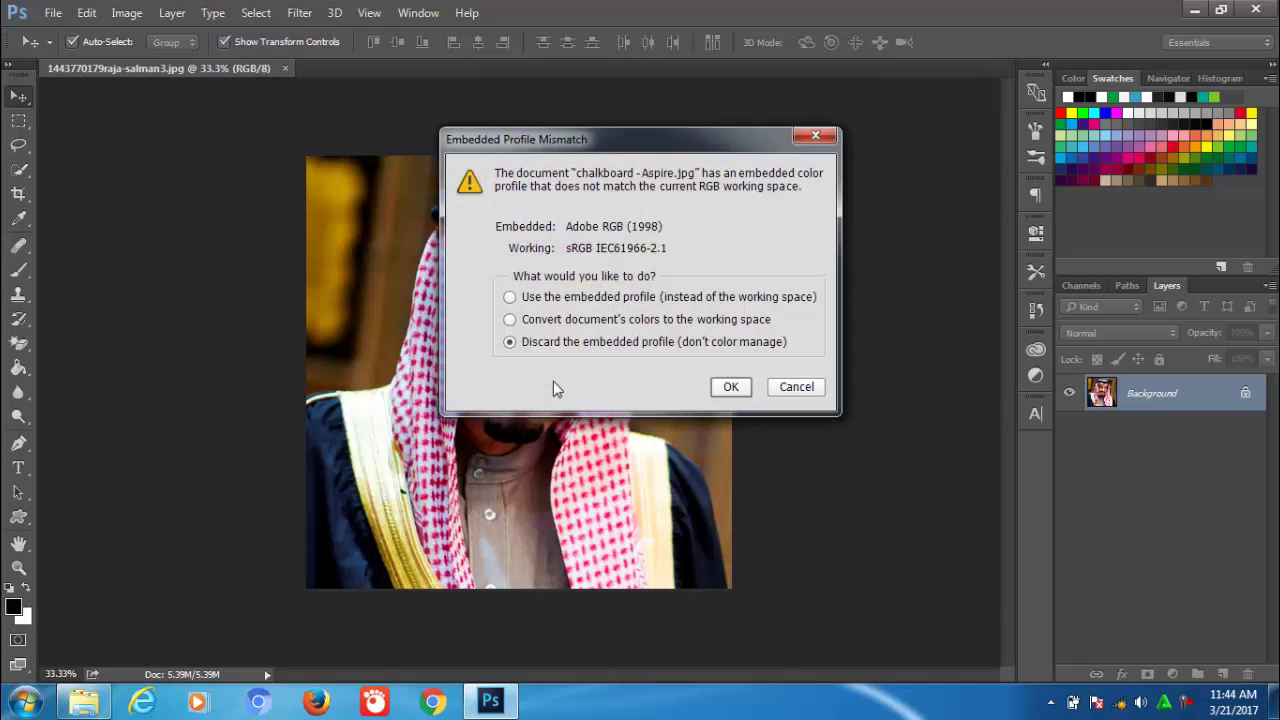
{"action": "left_click", "coordinate": [727, 387]}
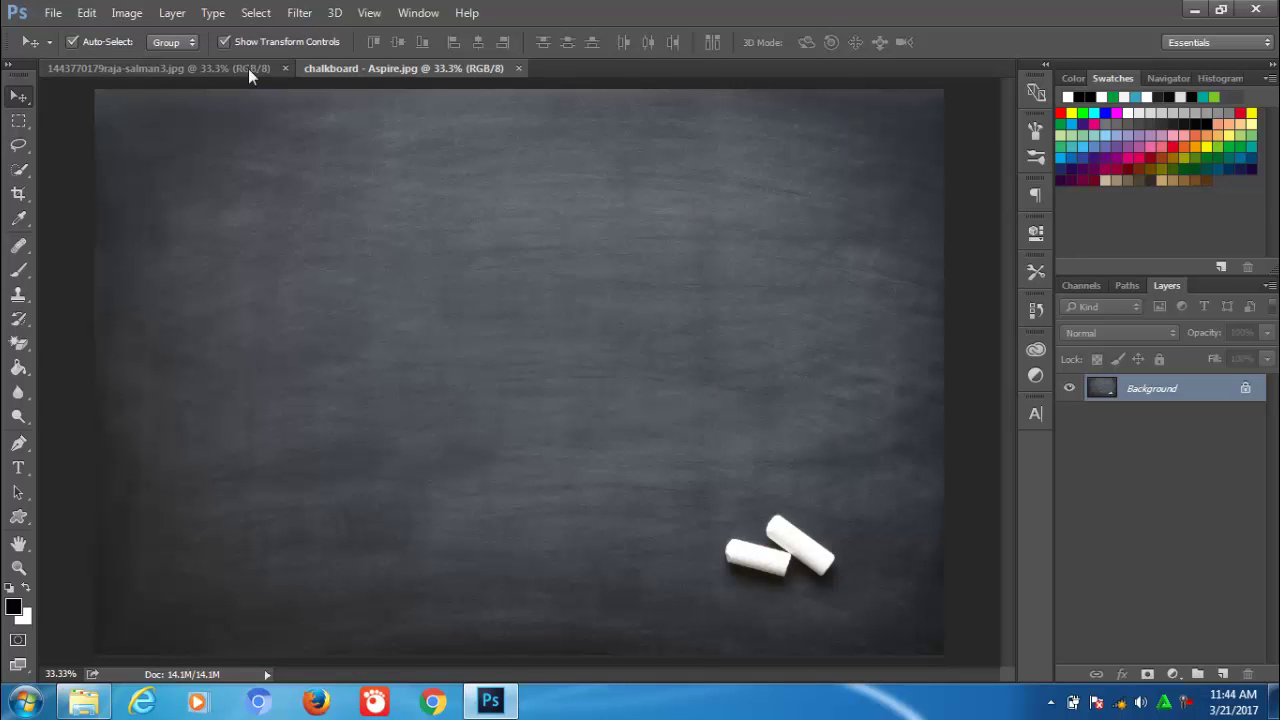
On the zoomed portrait, trace a pen path from the left shoulder up and over the headband.
{"action": "left_click", "coordinate": [221, 70]}
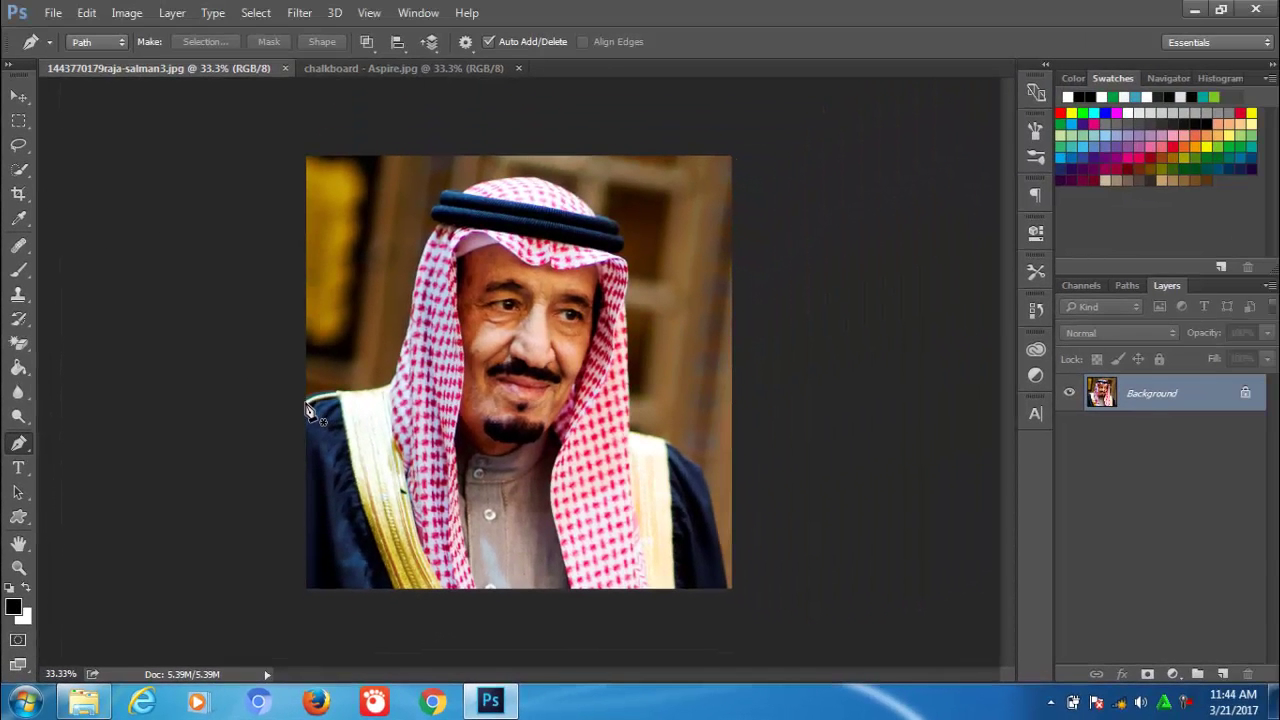
{"action": "key", "text": "ctrl+plus"}
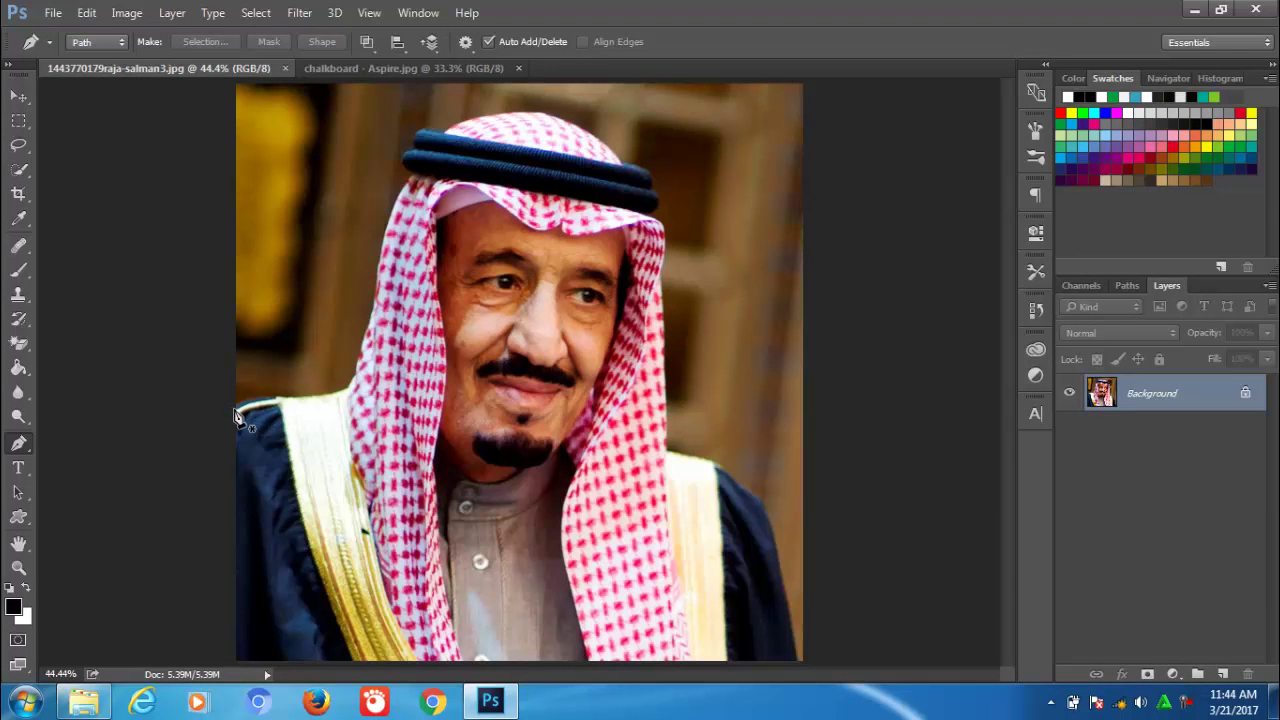
{"action": "left_click", "coordinate": [226, 410]}
{"action": "left_click", "coordinate": [275, 400]}
{"action": "left_click", "coordinate": [325, 394]}
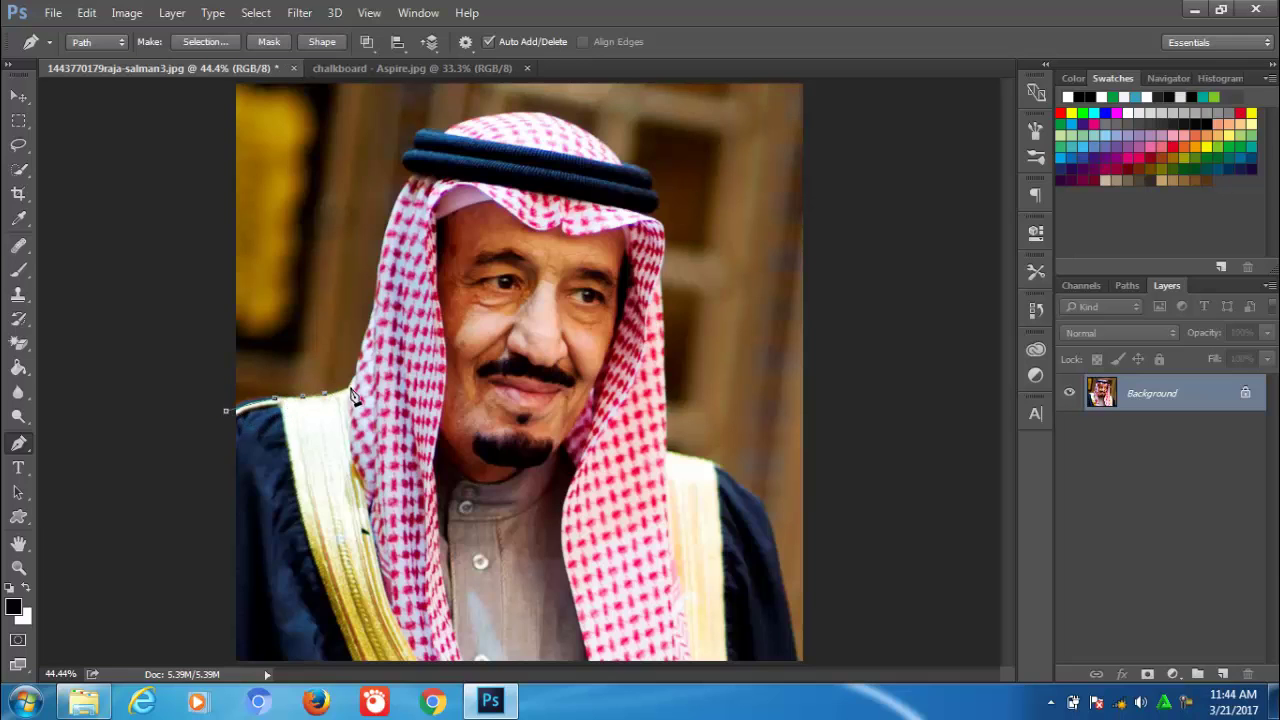
{"action": "left_click", "coordinate": [361, 351]}
{"action": "left_click", "coordinate": [371, 318]}
{"action": "left_click", "coordinate": [377, 273]}
{"action": "left_click", "coordinate": [411, 137]}
{"action": "left_click_drag", "start_coordinate": [621, 165], "coordinate": [703, 262]}
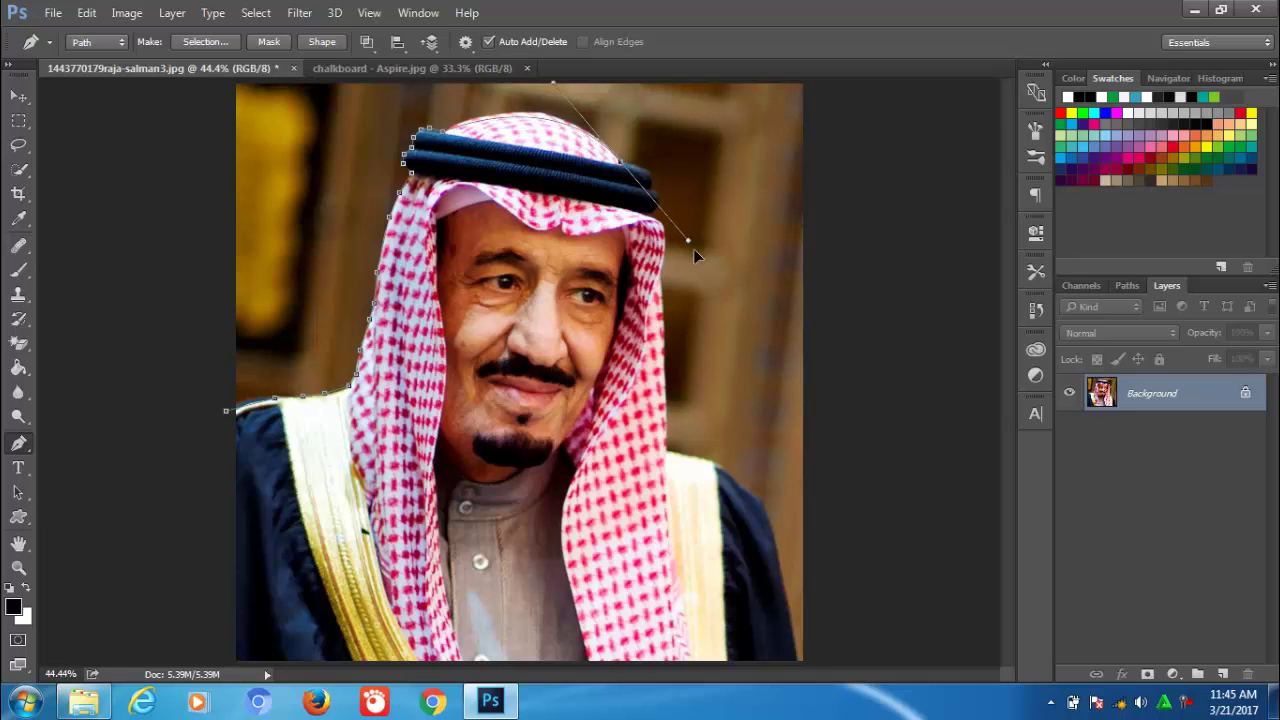
Continue the path down the right headscarf and shoulder, along the image bottom, closing it.
{"action": "left_click", "coordinate": [651, 173]}
{"action": "left_click", "coordinate": [661, 216]}
{"action": "left_click", "coordinate": [664, 240]}
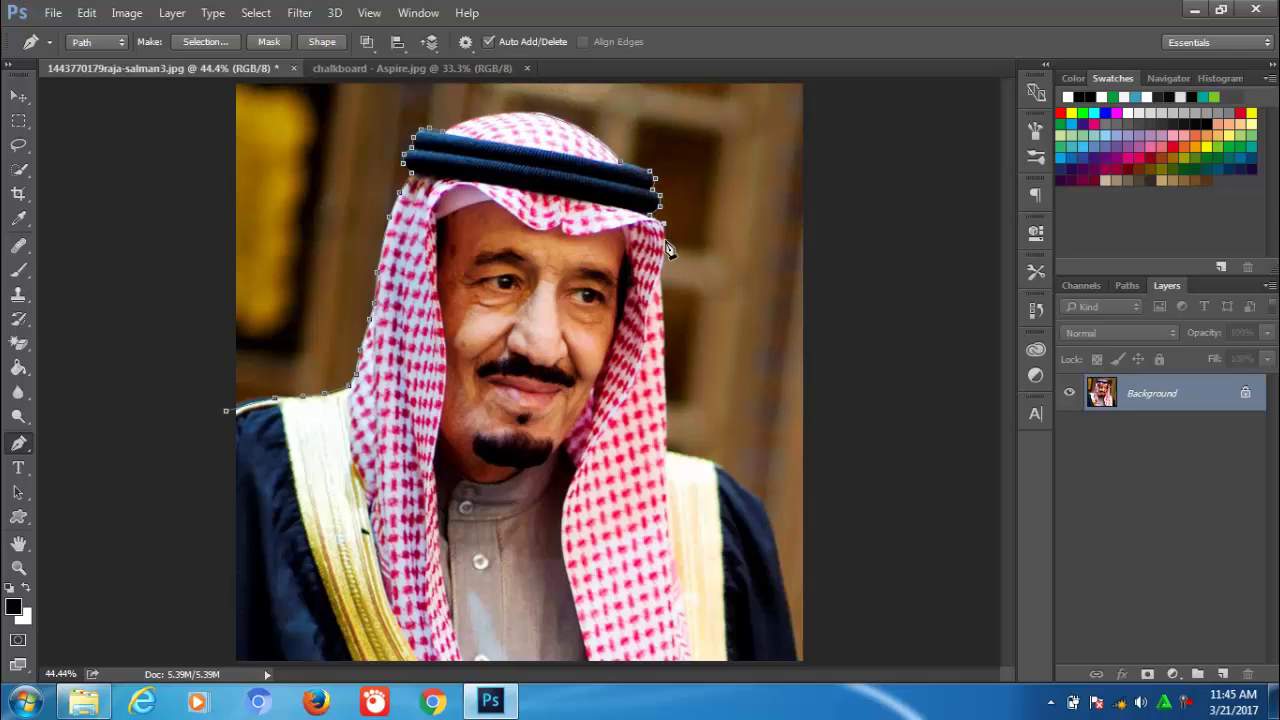
{"action": "left_click", "coordinate": [668, 451]}
{"action": "left_click", "coordinate": [714, 462]}
{"action": "left_click", "coordinate": [756, 494]}
{"action": "left_click", "coordinate": [765, 503]}
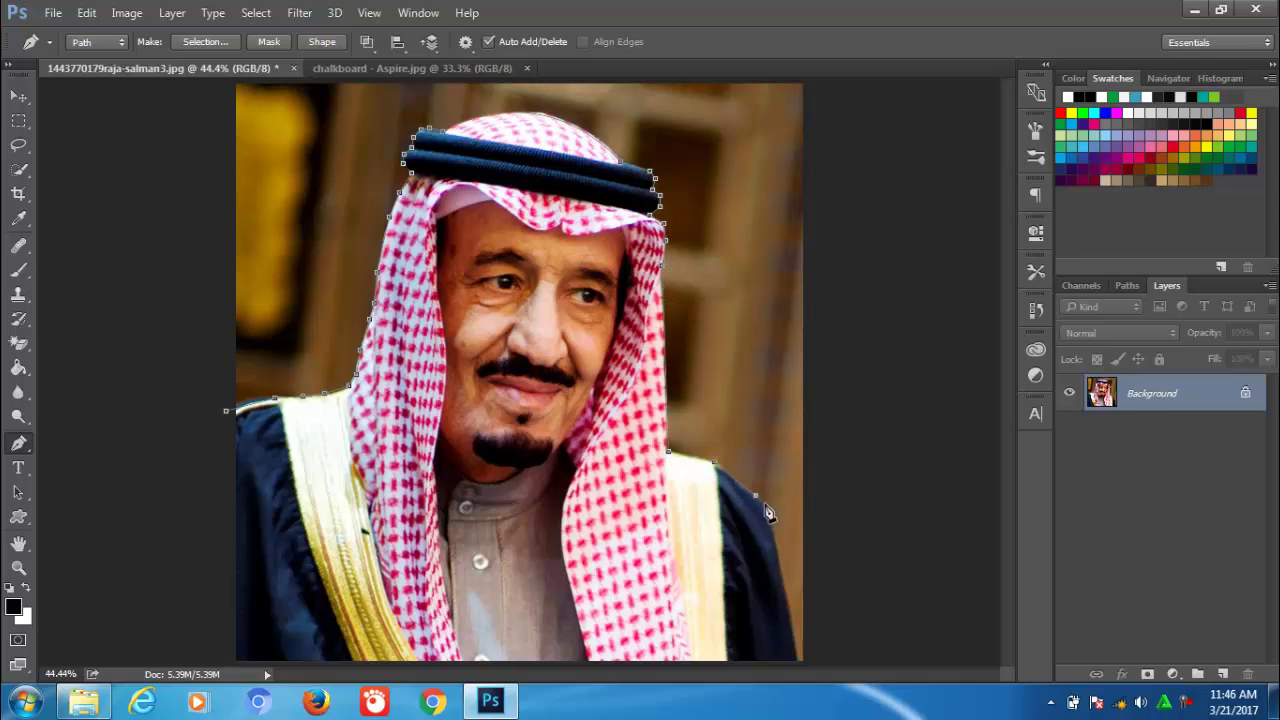
{"action": "left_click", "coordinate": [801, 663]}
{"action": "left_click", "coordinate": [222, 663]}
{"action": "left_click", "coordinate": [226, 411]}
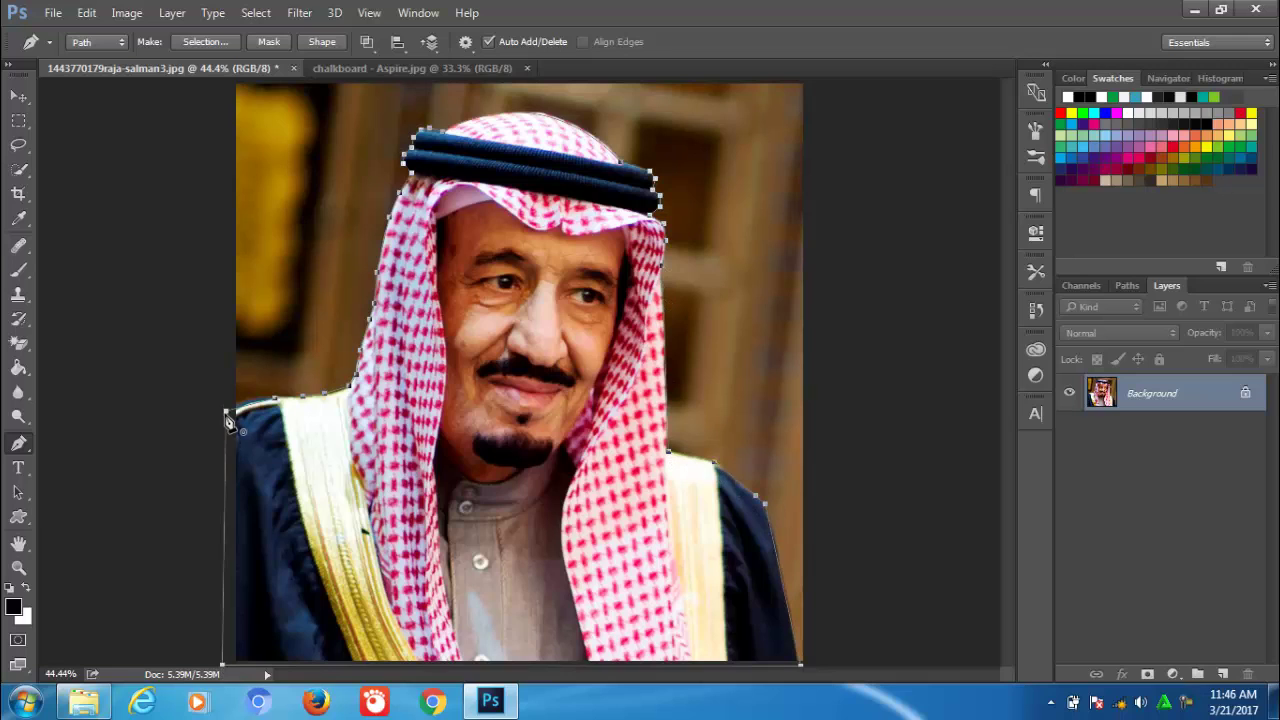
Make a 0-feather selection from the path and copy the figure to Layer 1.
{"action": "right_click", "coordinate": [488, 276]}
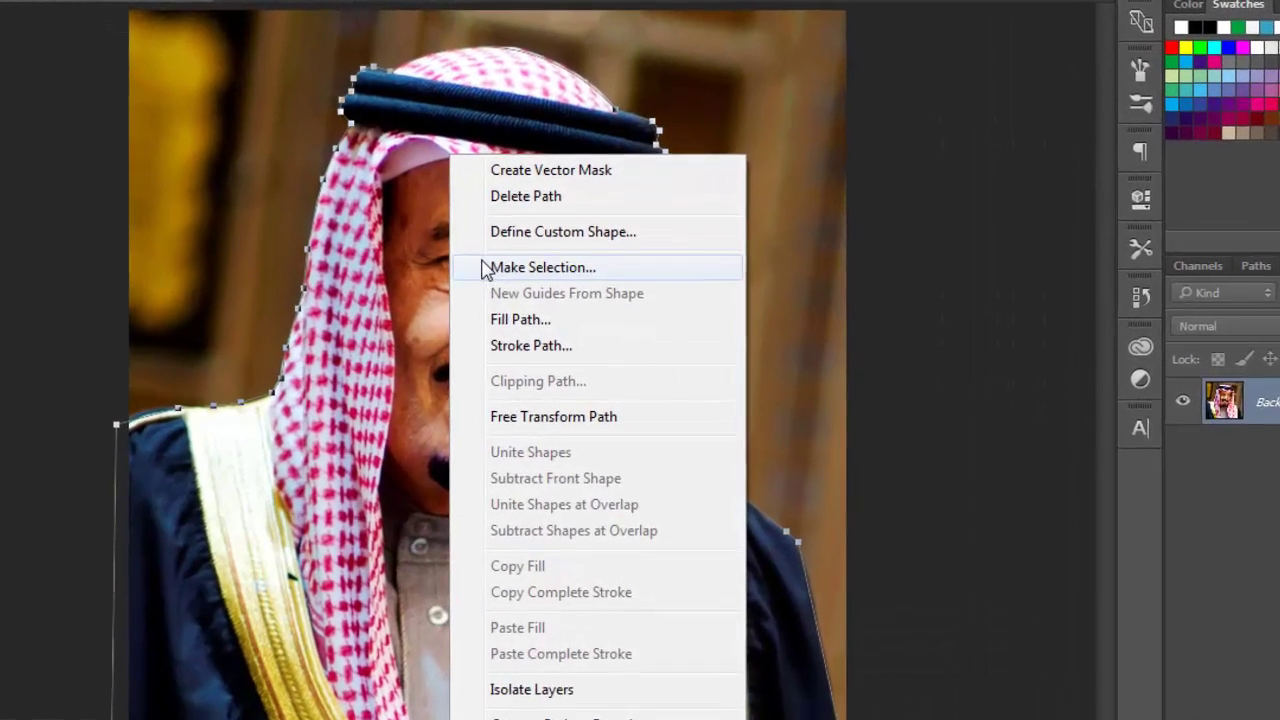
{"action": "left_click", "coordinate": [565, 281]}
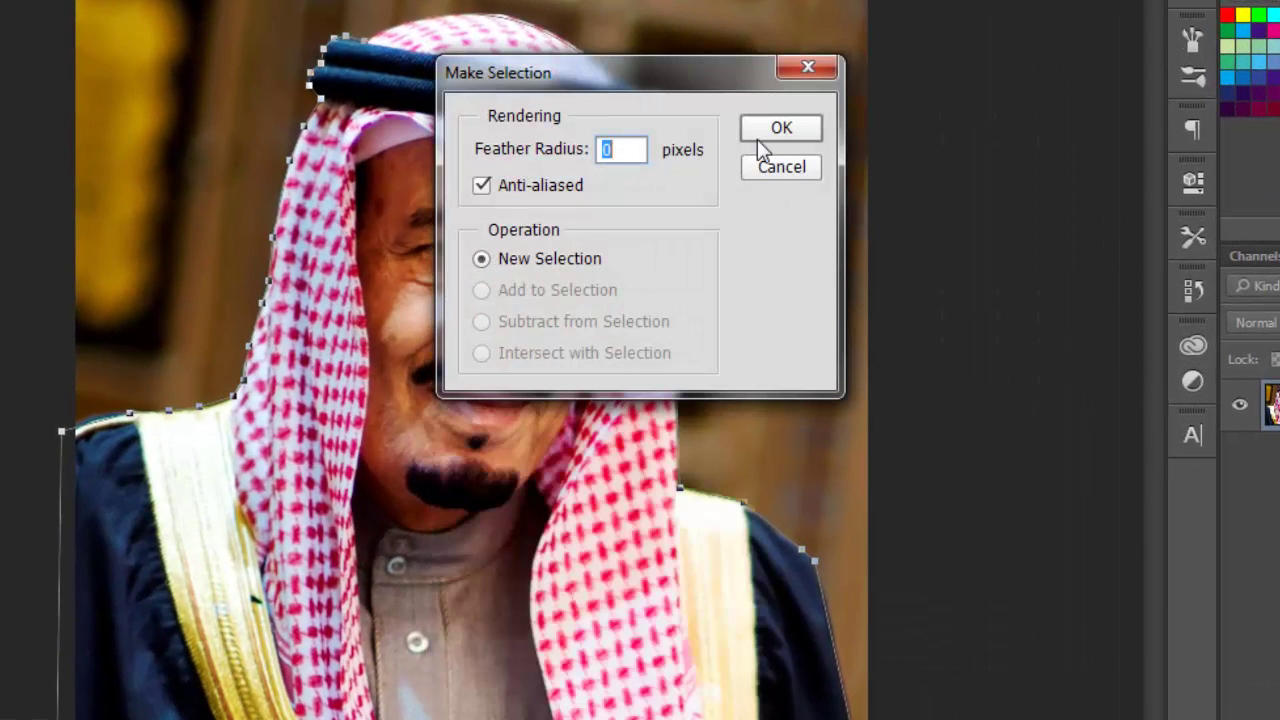
{"action": "left_click", "coordinate": [762, 134]}
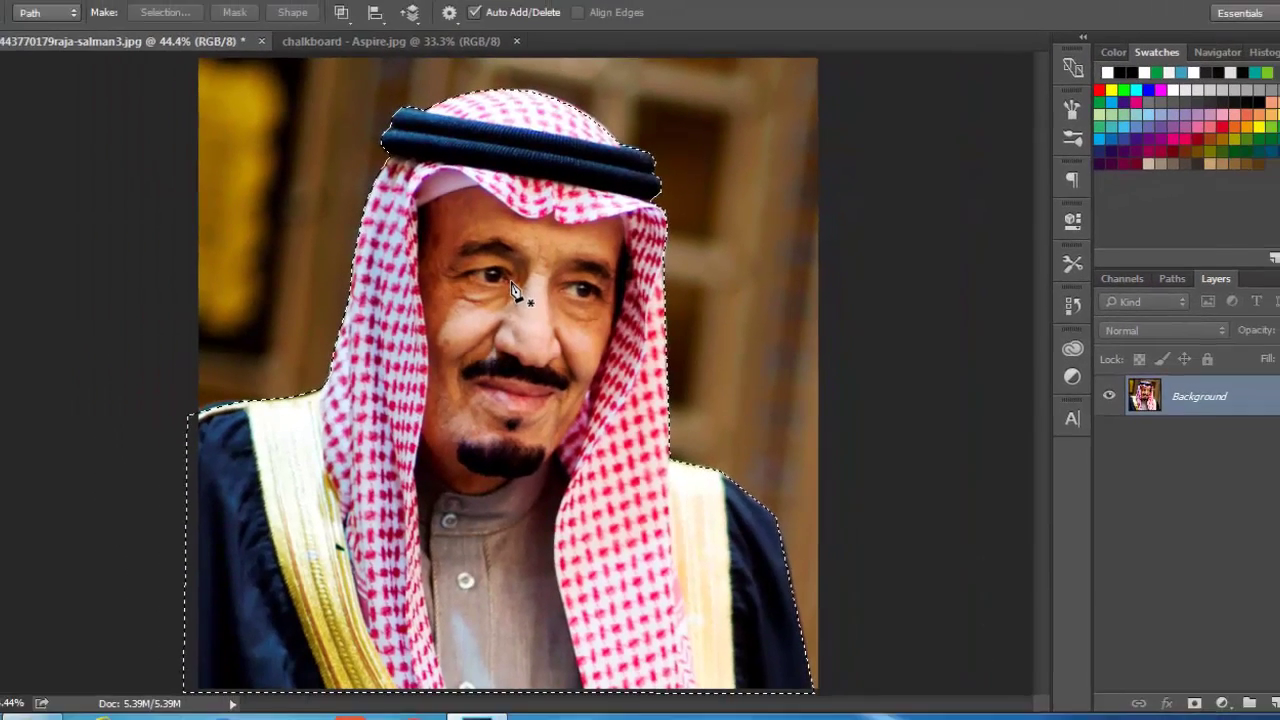
{"action": "key", "text": "ctrl+j"}
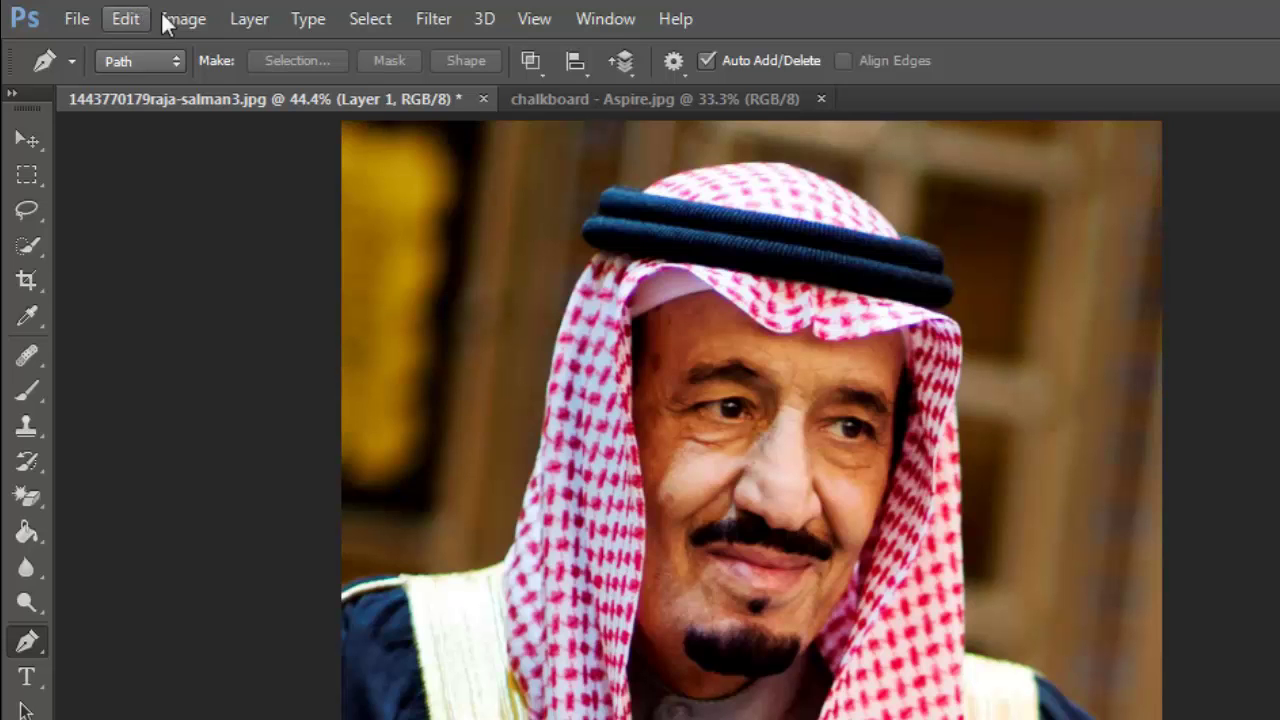
Apply a Black & White adjustment to the Layer 1 figure.
{"action": "left_click", "coordinate": [178, 19]}
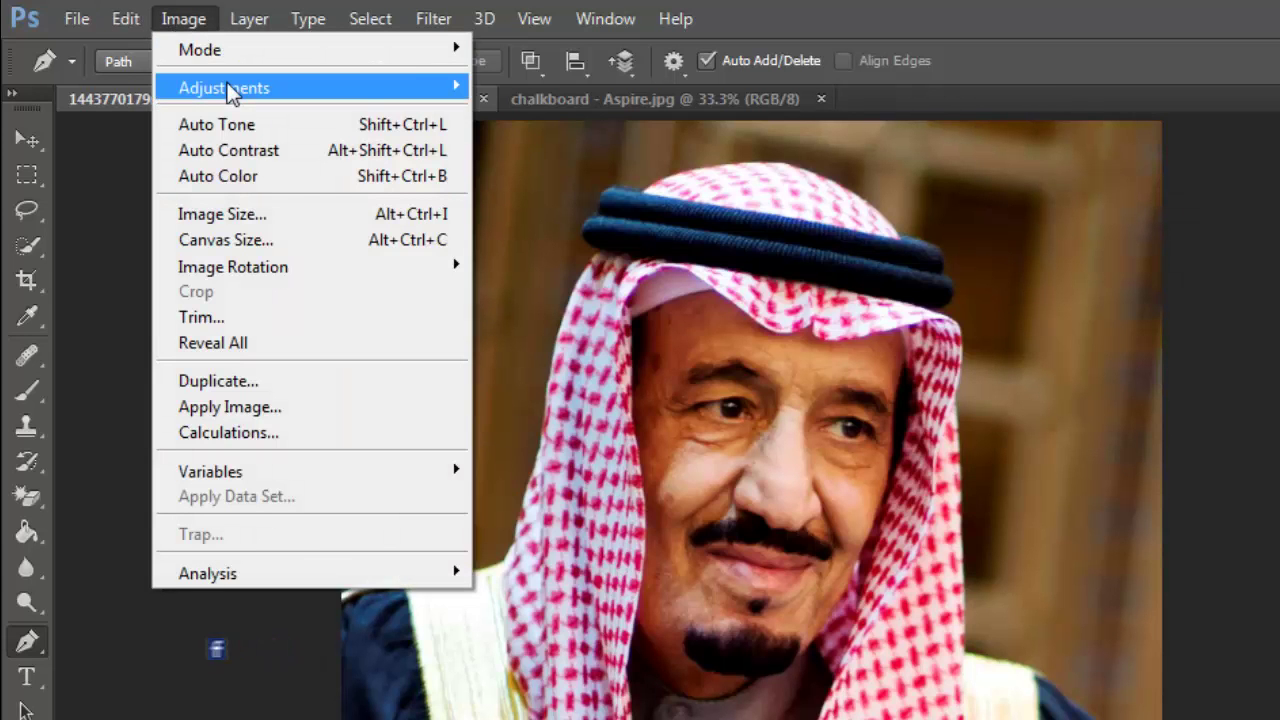
{"action": "mouse_move", "coordinate": [224, 88]}
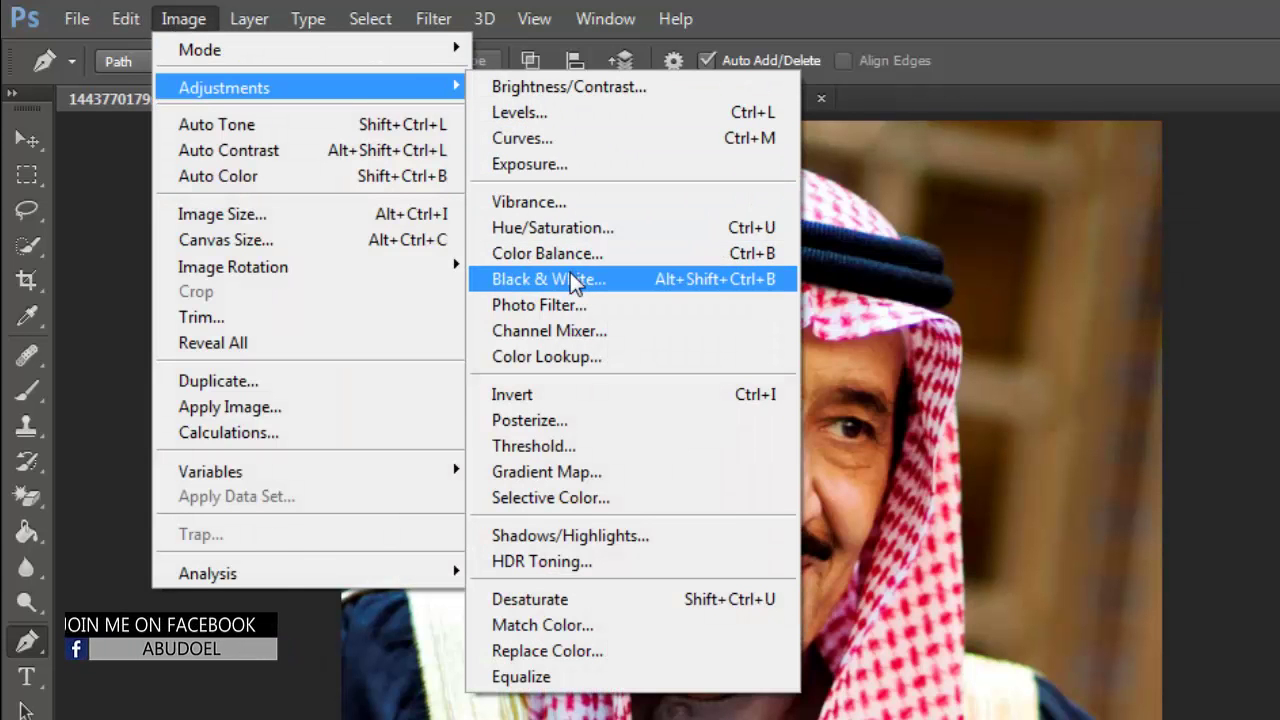
{"action": "left_click", "coordinate": [570, 279]}
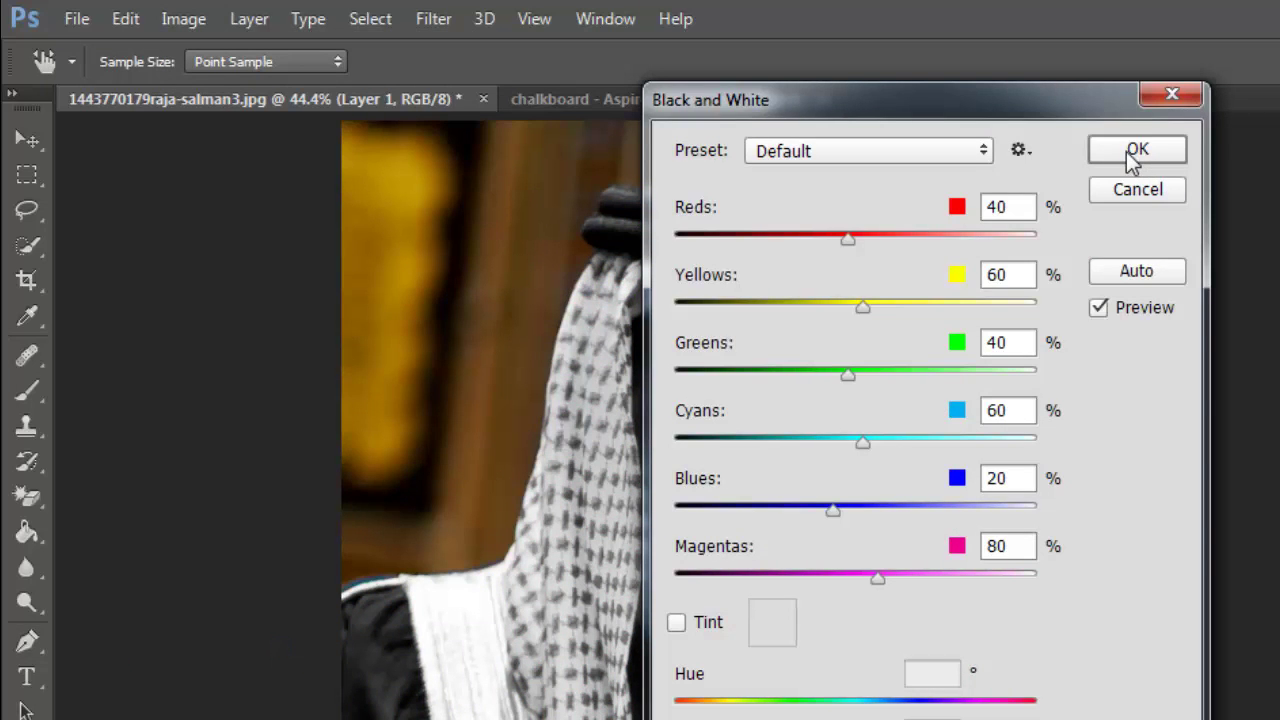
{"action": "left_click", "coordinate": [1126, 151]}
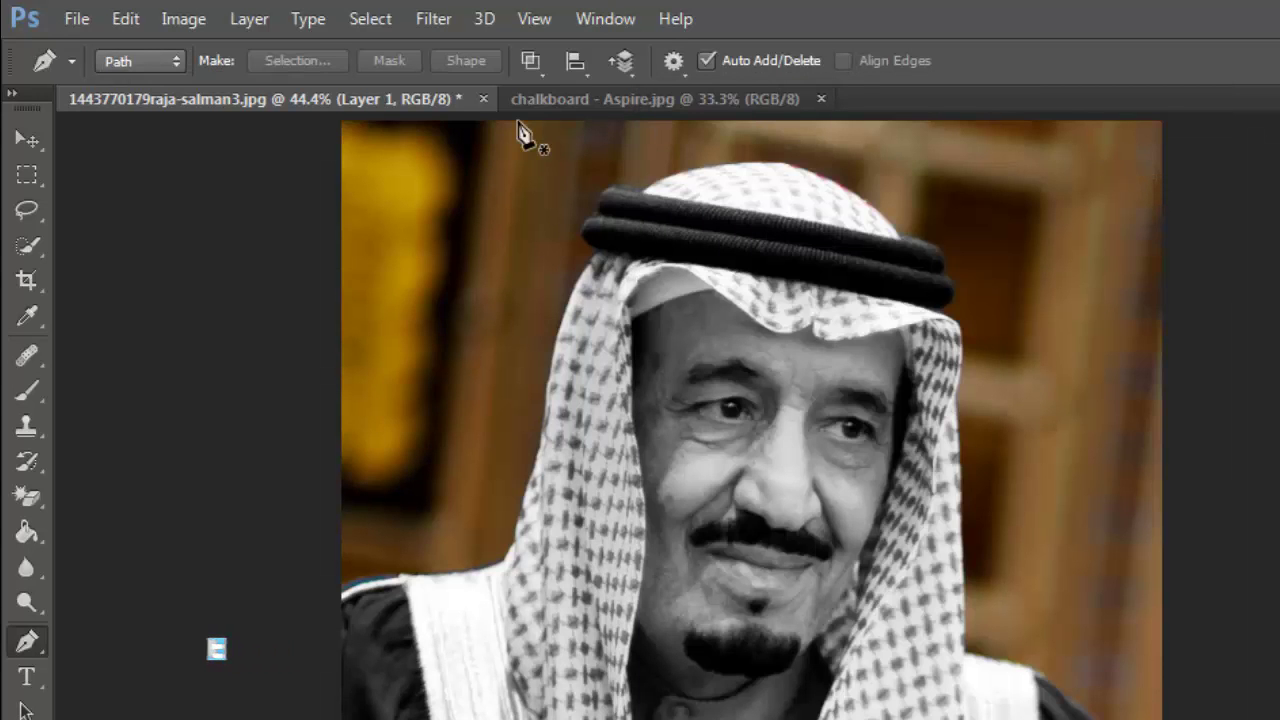
Apply Shadows/Highlights with the Shadows Amount raised to 100%.
{"action": "left_click", "coordinate": [172, 20]}
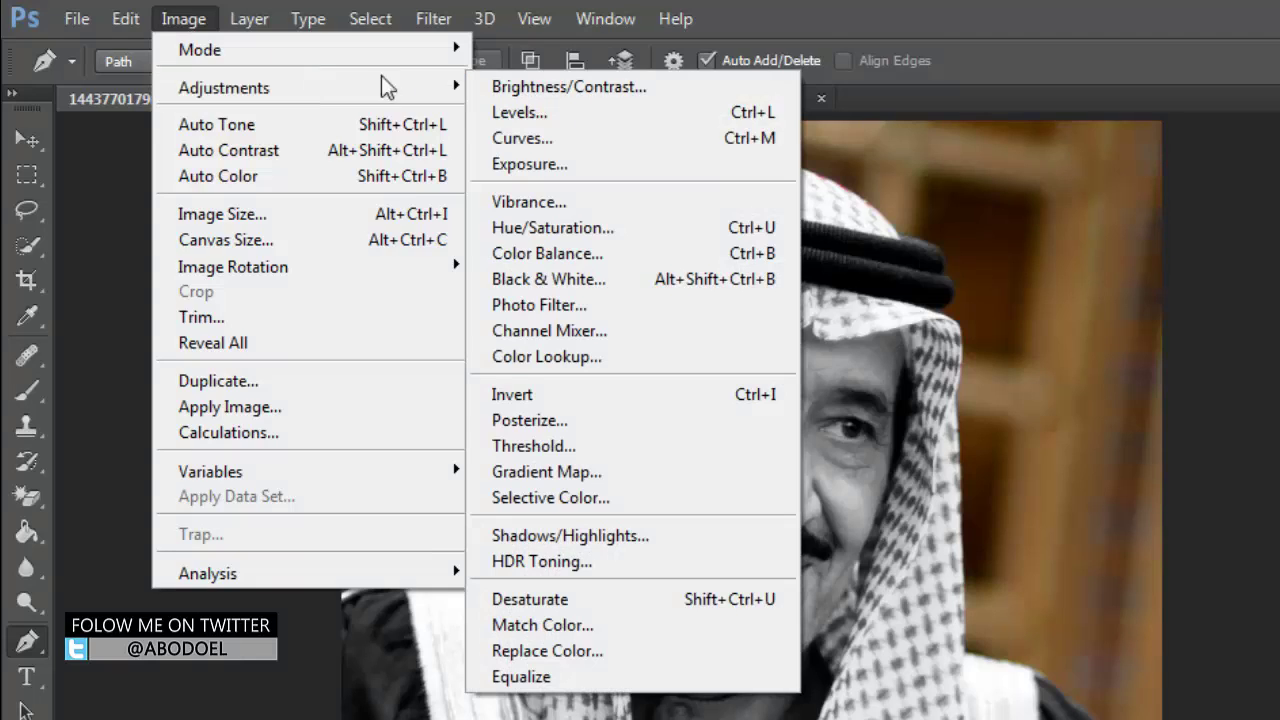
{"action": "mouse_move", "coordinate": [224, 88]}
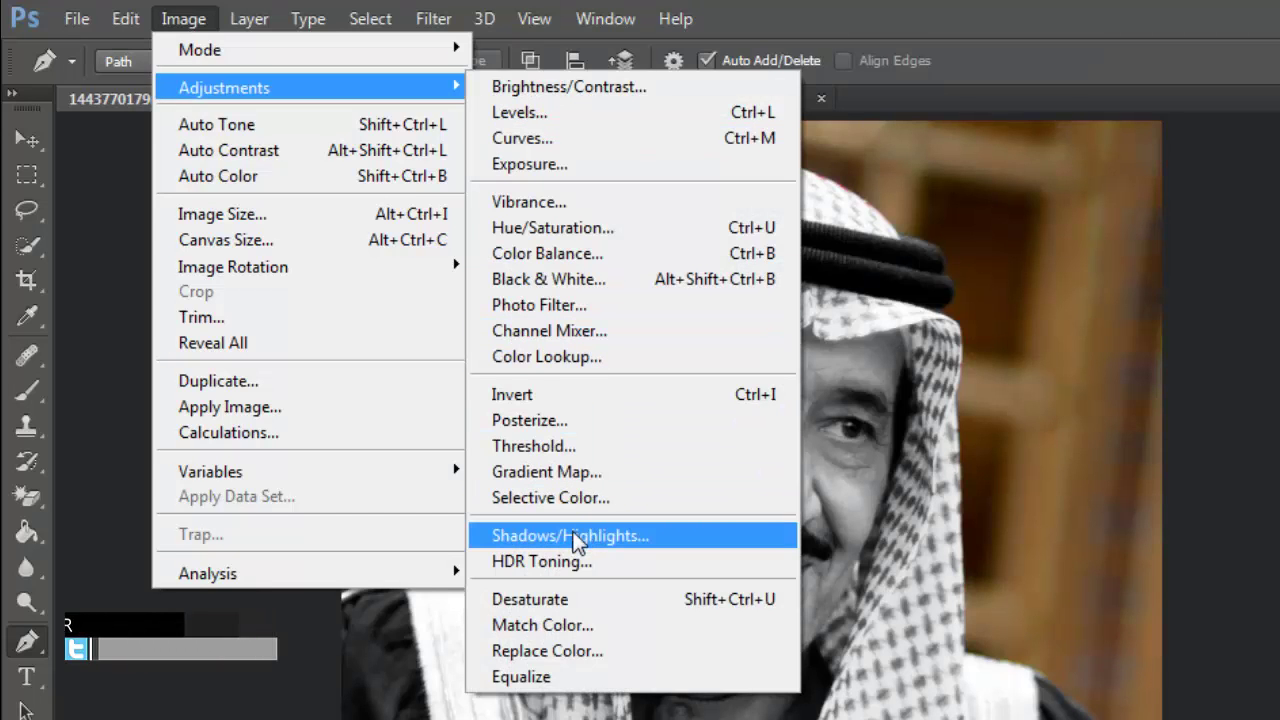
{"action": "left_click", "coordinate": [576, 538]}
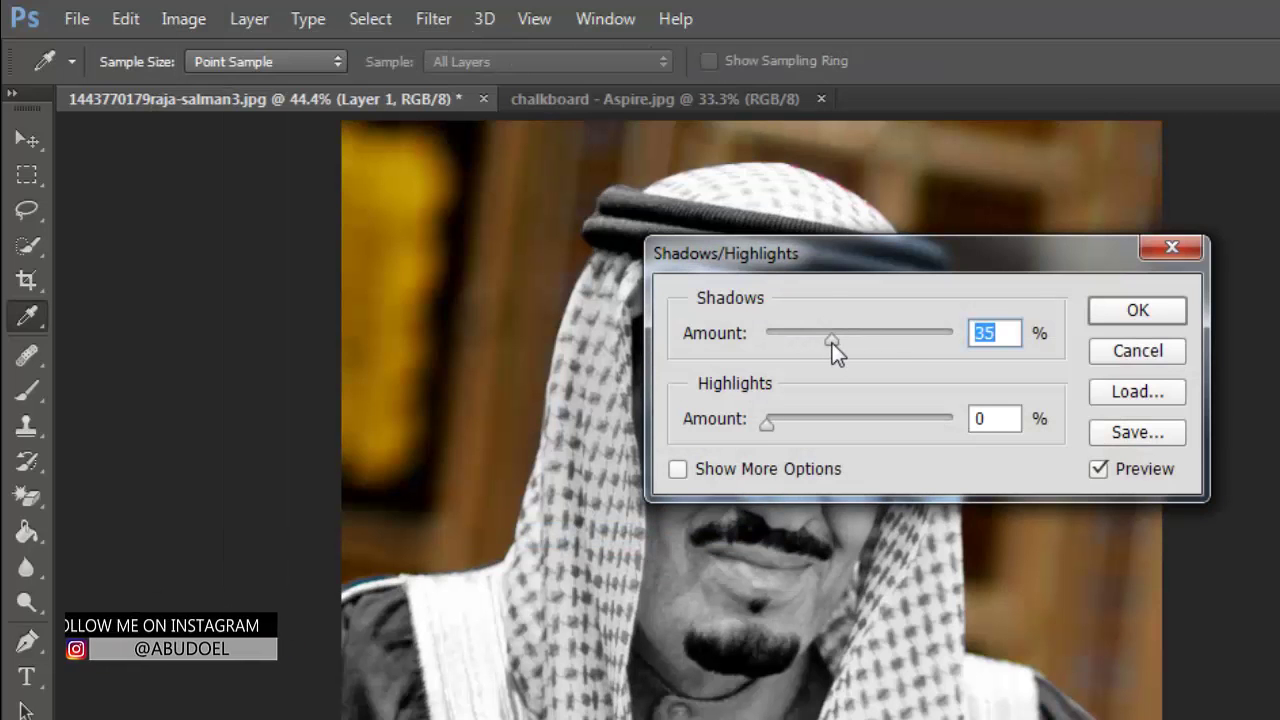
{"action": "left_click_drag", "start_coordinate": [831, 341], "coordinate": [948, 341]}
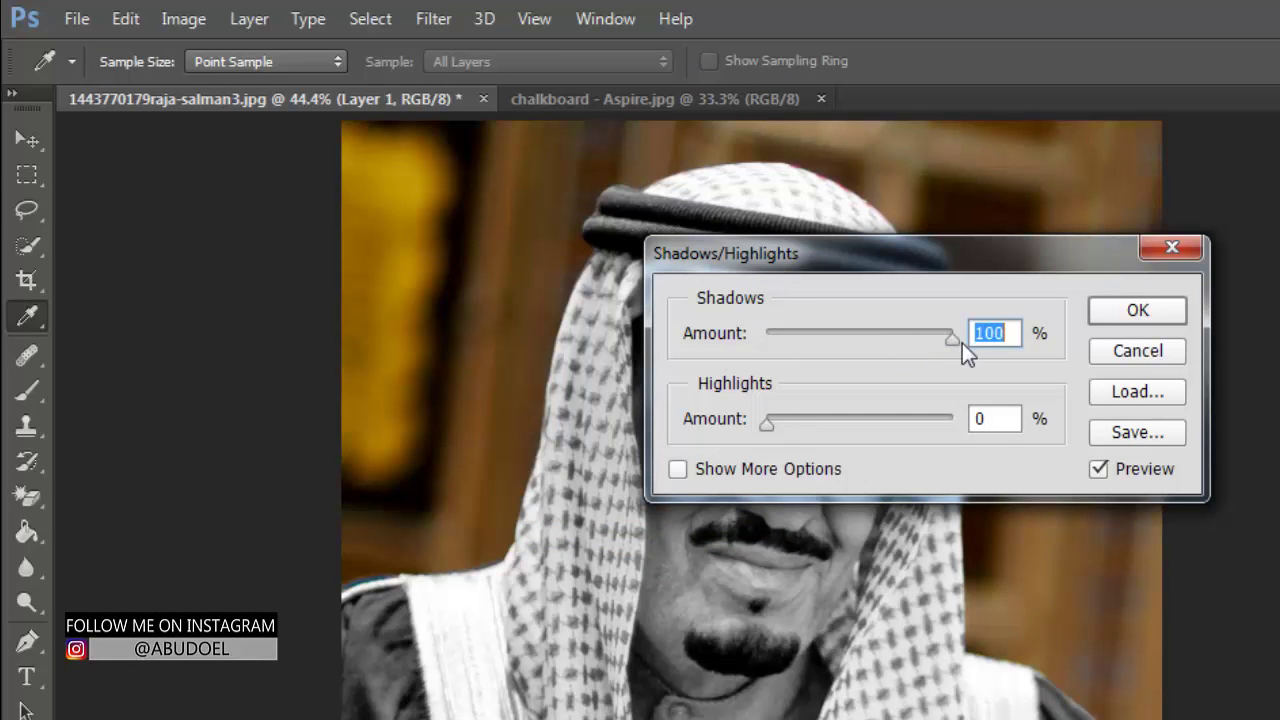
{"action": "left_click", "coordinate": [1165, 311]}
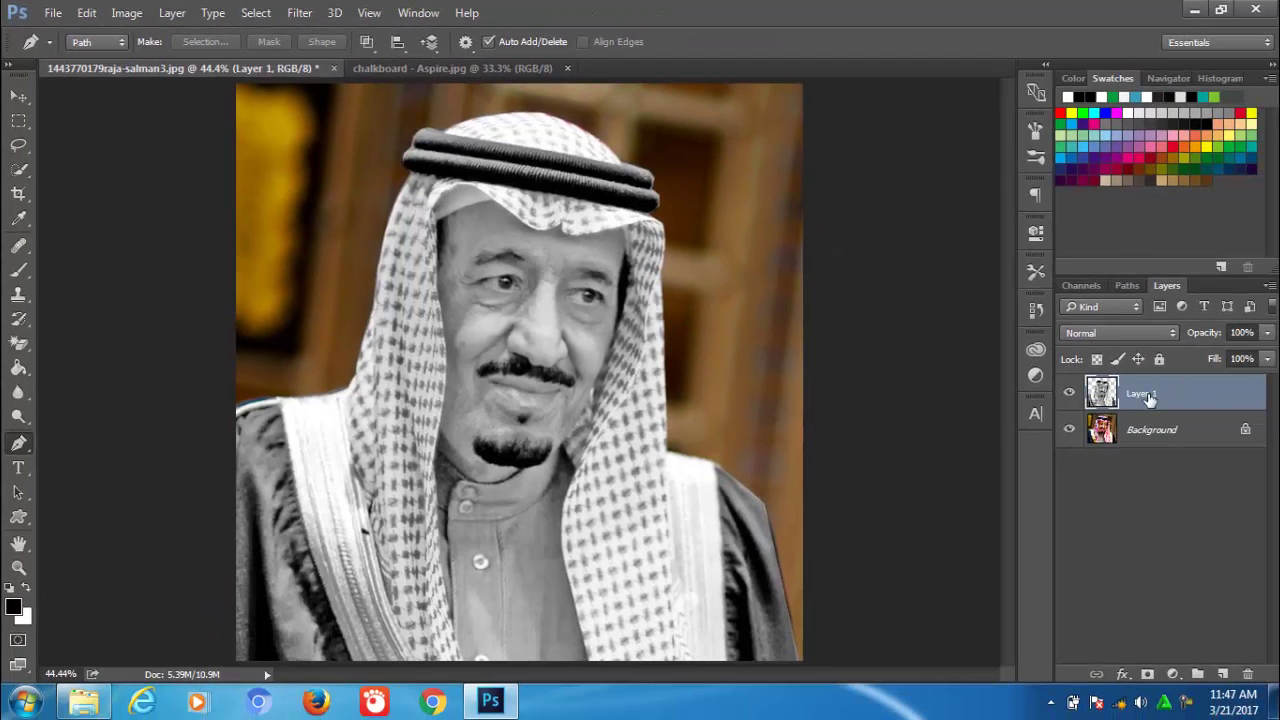
Convert Layer 1 to a smart object and set colours to white over black.
{"action": "right_click", "coordinate": [1148, 397]}
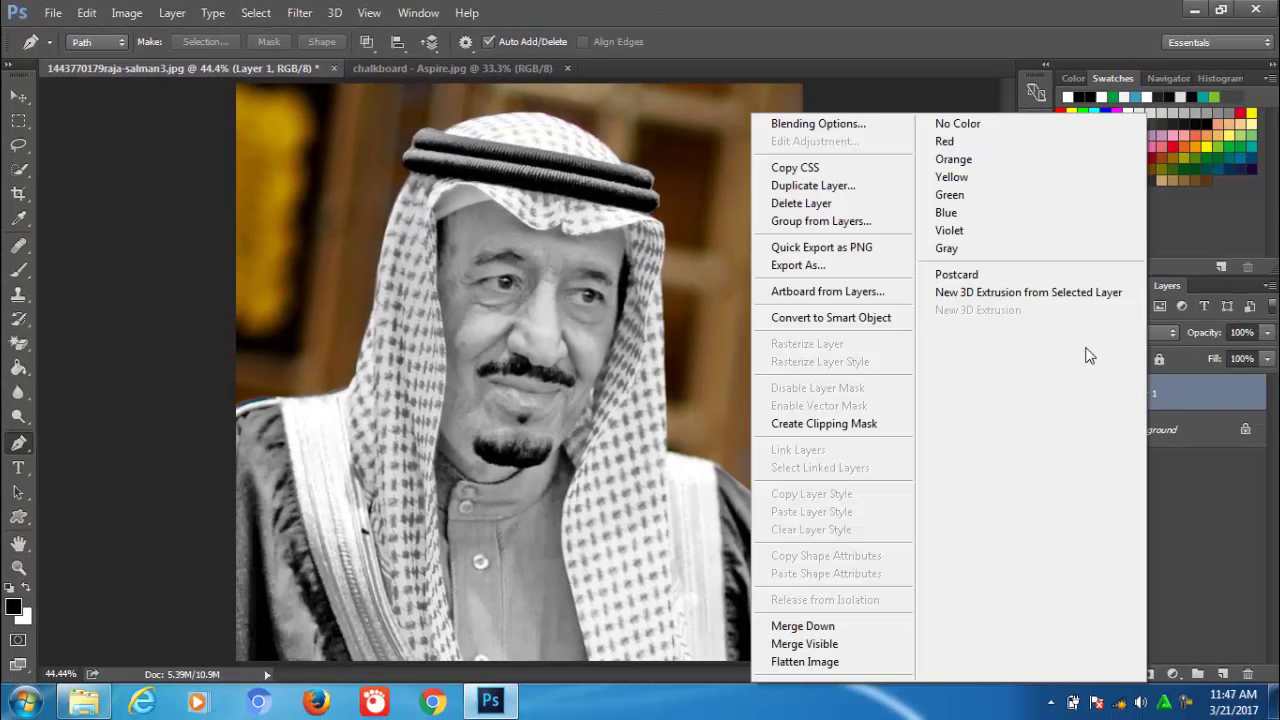
{"action": "left_click", "coordinate": [892, 320]}
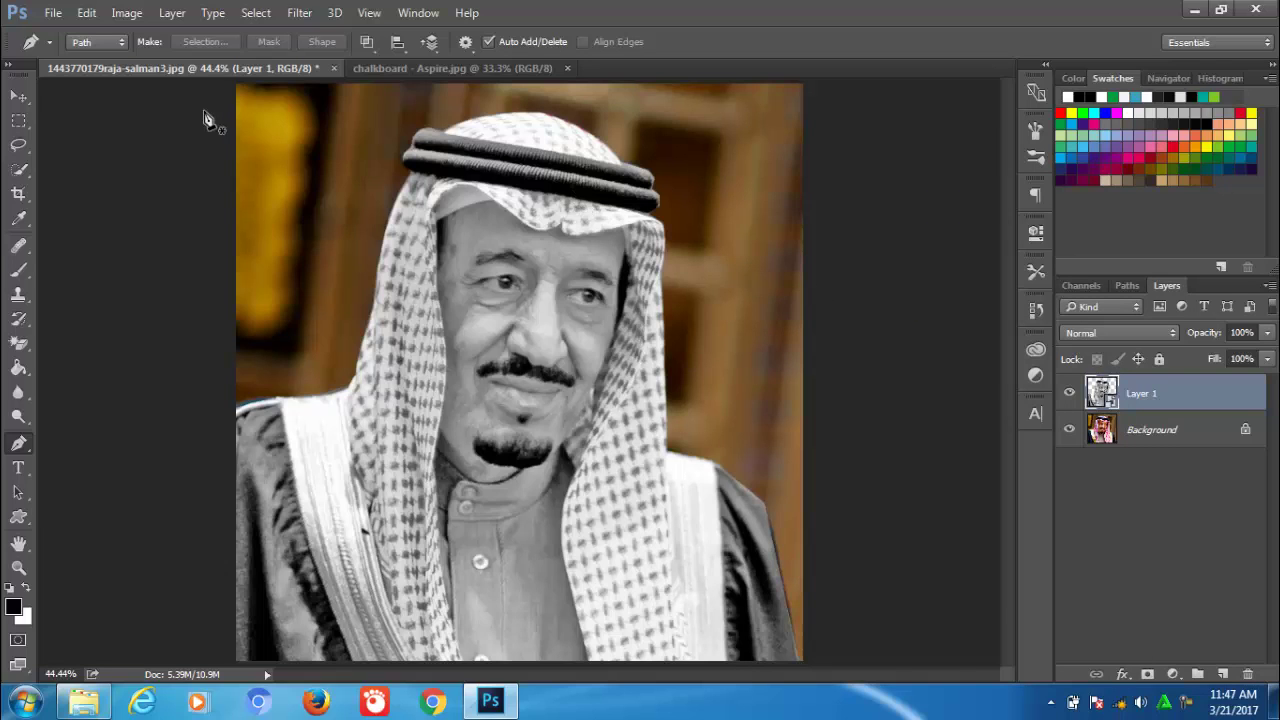
{"action": "left_click", "coordinate": [18, 96]}
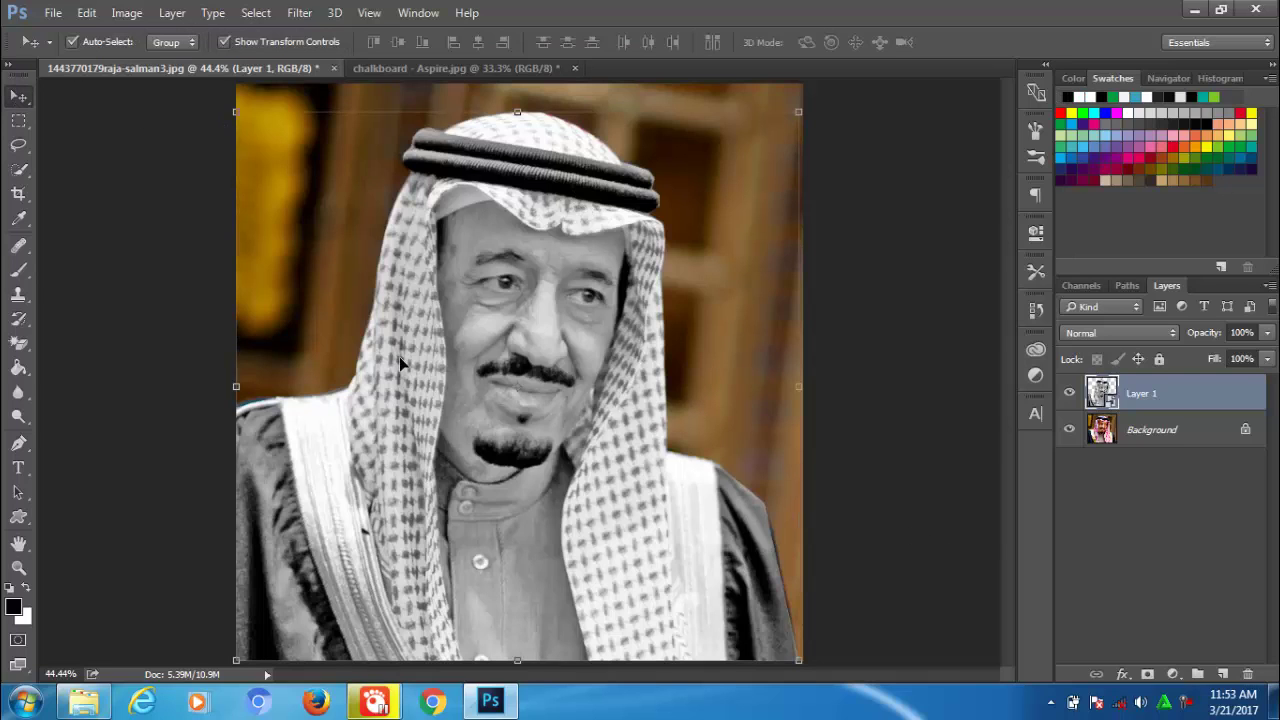
{"action": "left_click", "coordinate": [27, 590]}
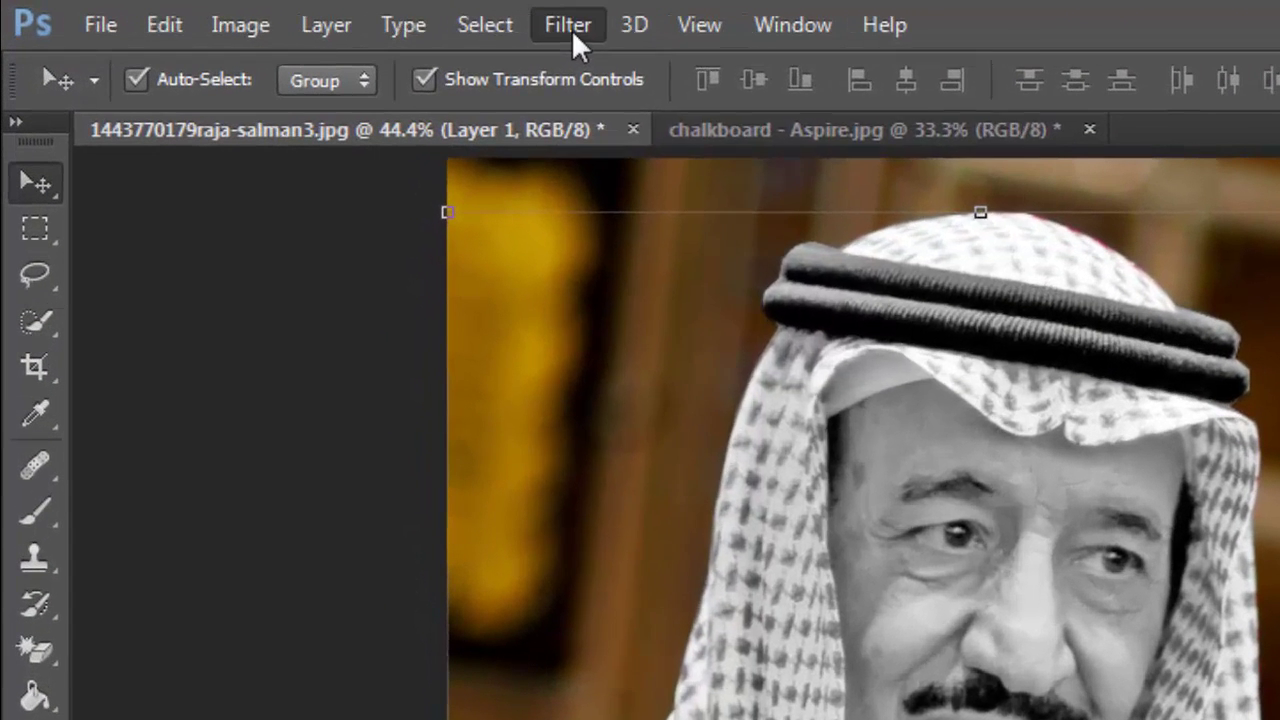
Apply the Filter Gallery's Sketch > Photocopy effect with Detail 2 and Darkness 50.
{"action": "left_click", "coordinate": [300, 14]}
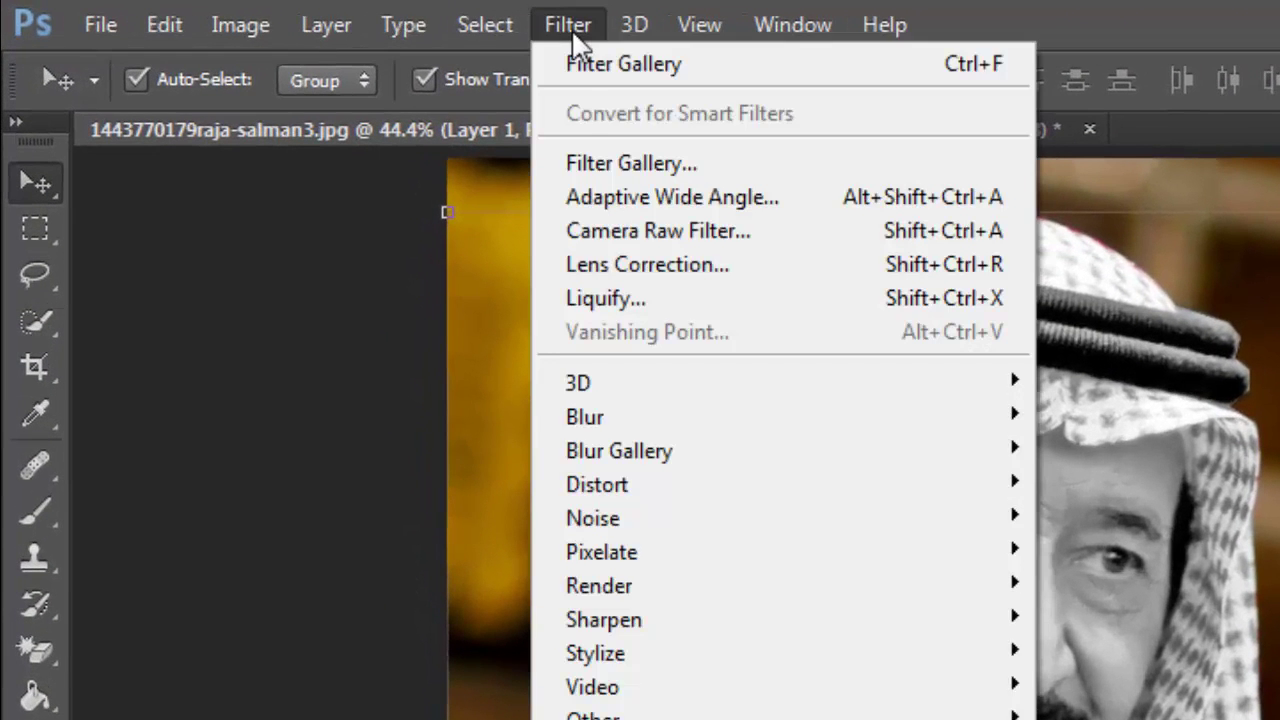
{"action": "left_click", "coordinate": [580, 163]}
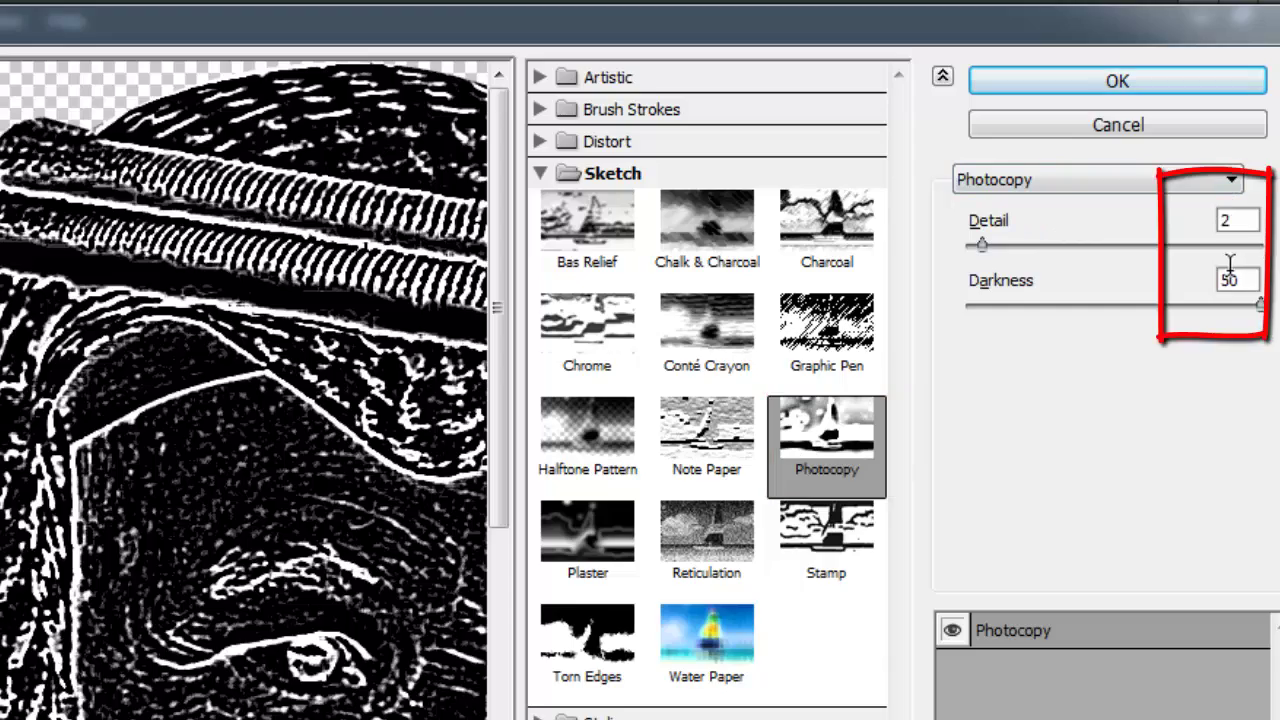
{"action": "left_click", "coordinate": [1050, 78]}
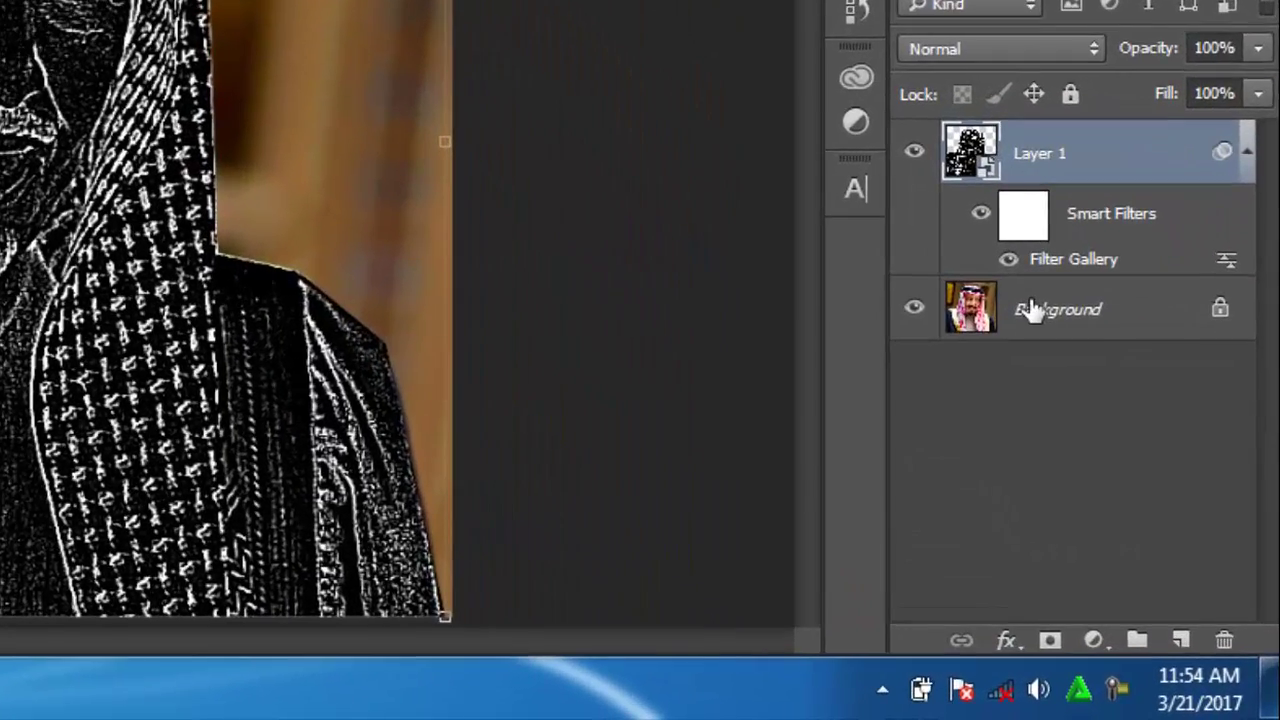
Add a new Layer 2 directly above Background and fill it with black.
{"action": "left_click", "coordinate": [1136, 484]}
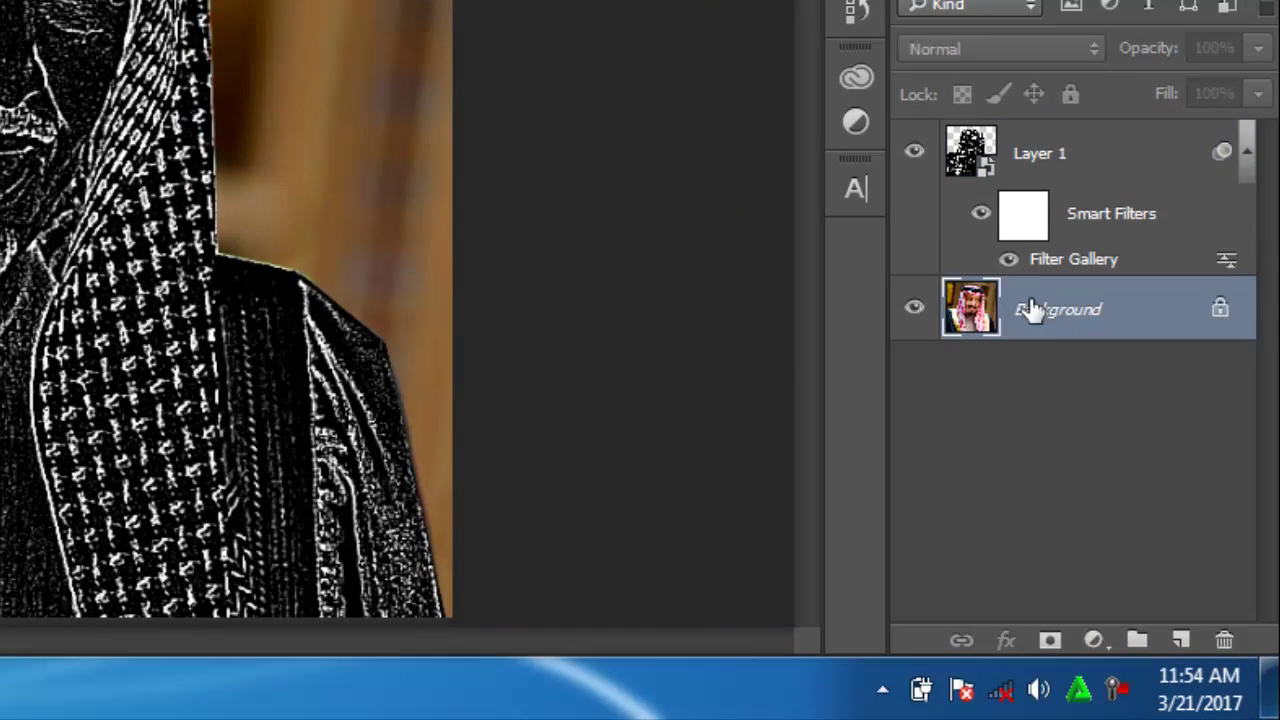
{"action": "left_click", "coordinate": [1181, 642]}
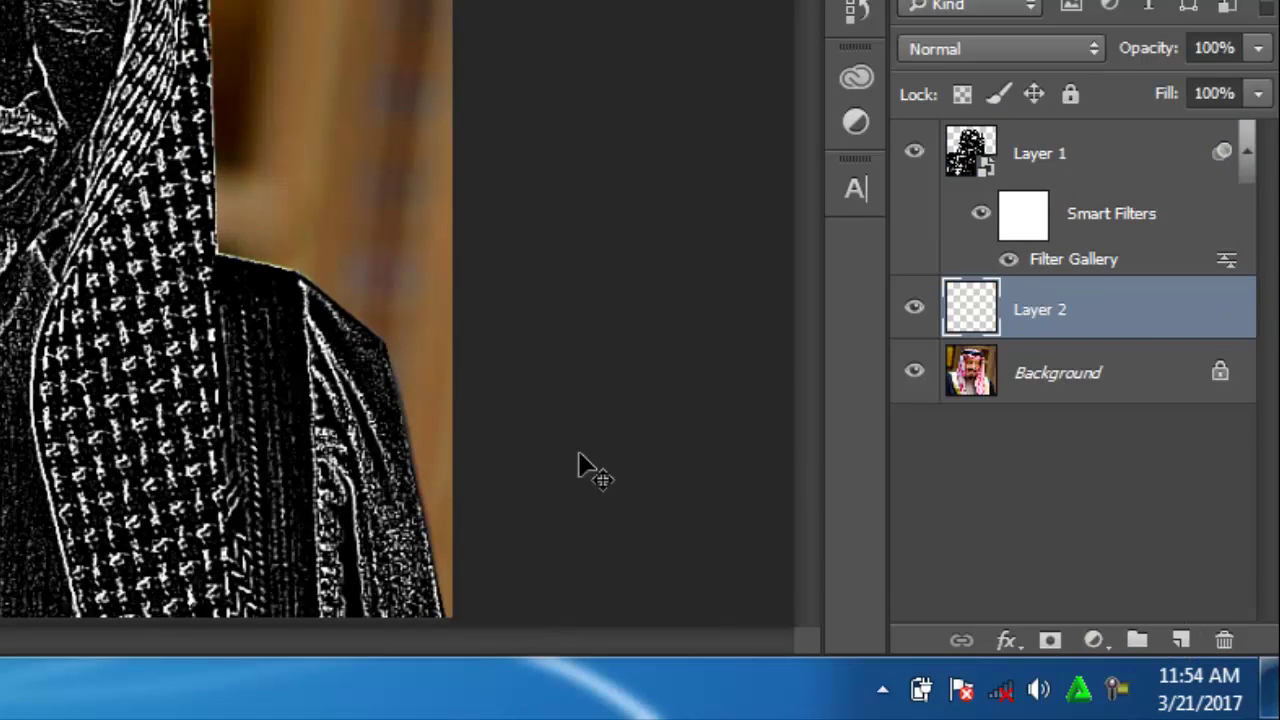
{"action": "key", "text": "ctrl+BackSpace"}
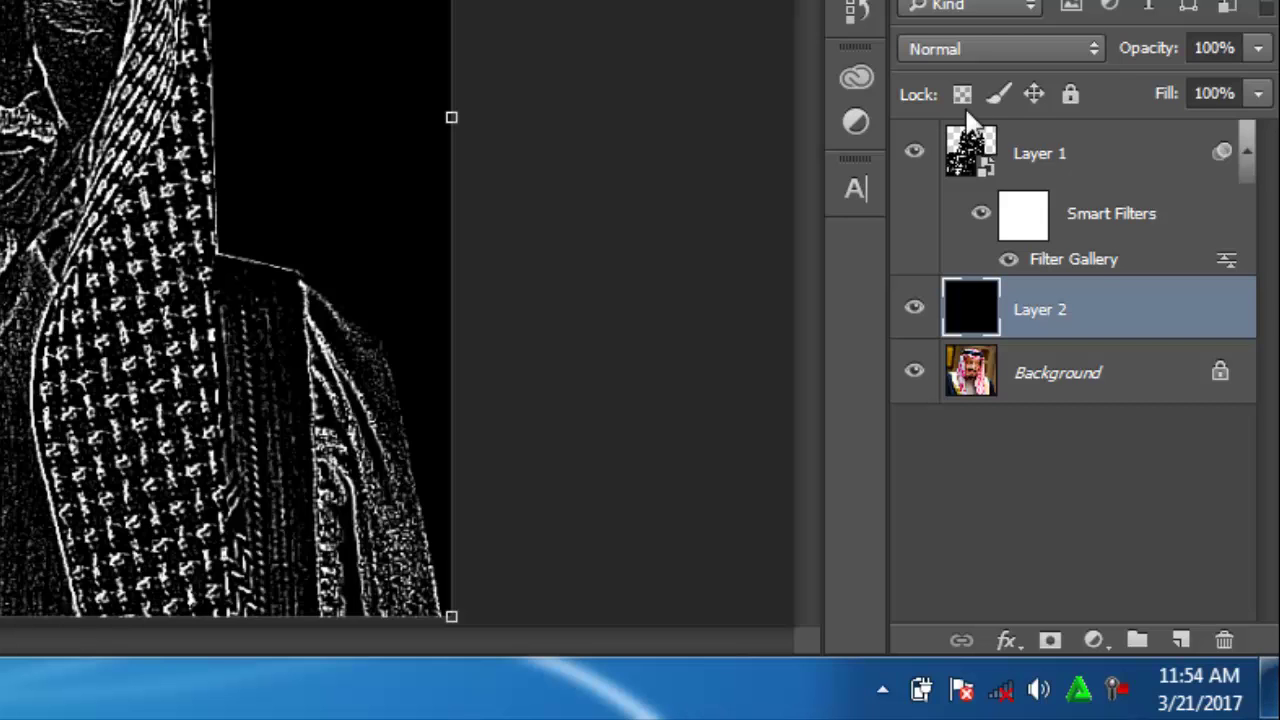
Combine Layer 1 and the black Layer 2 into a single Layer 1 smart object.
{"action": "left_click", "coordinate": [1047, 157], "text": "ctrl"}
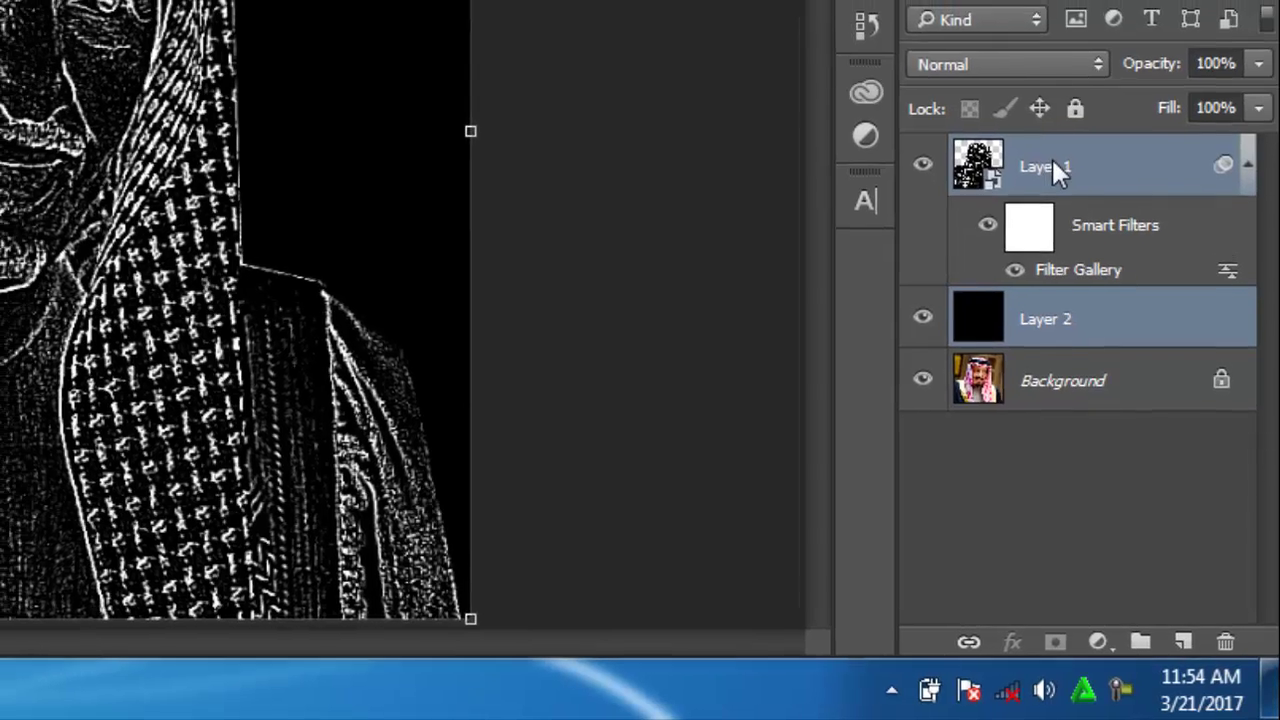
{"action": "right_click", "coordinate": [1051, 156]}
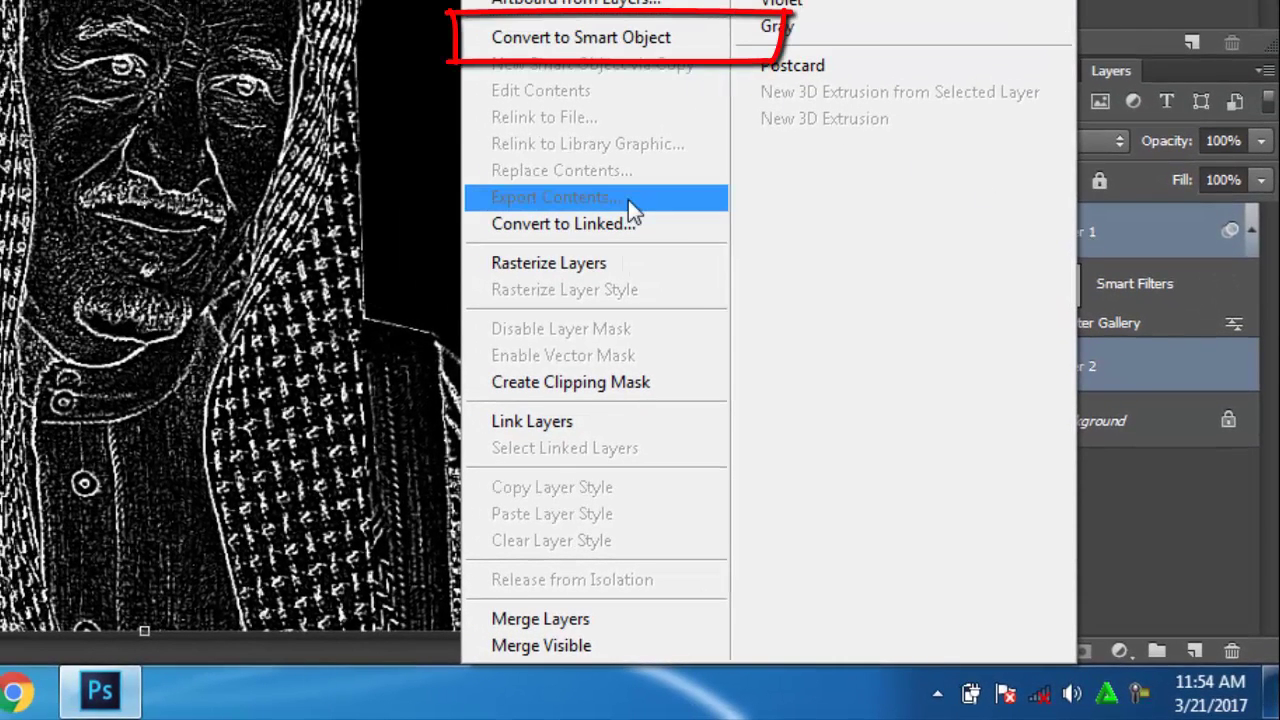
{"action": "left_click", "coordinate": [640, 40]}
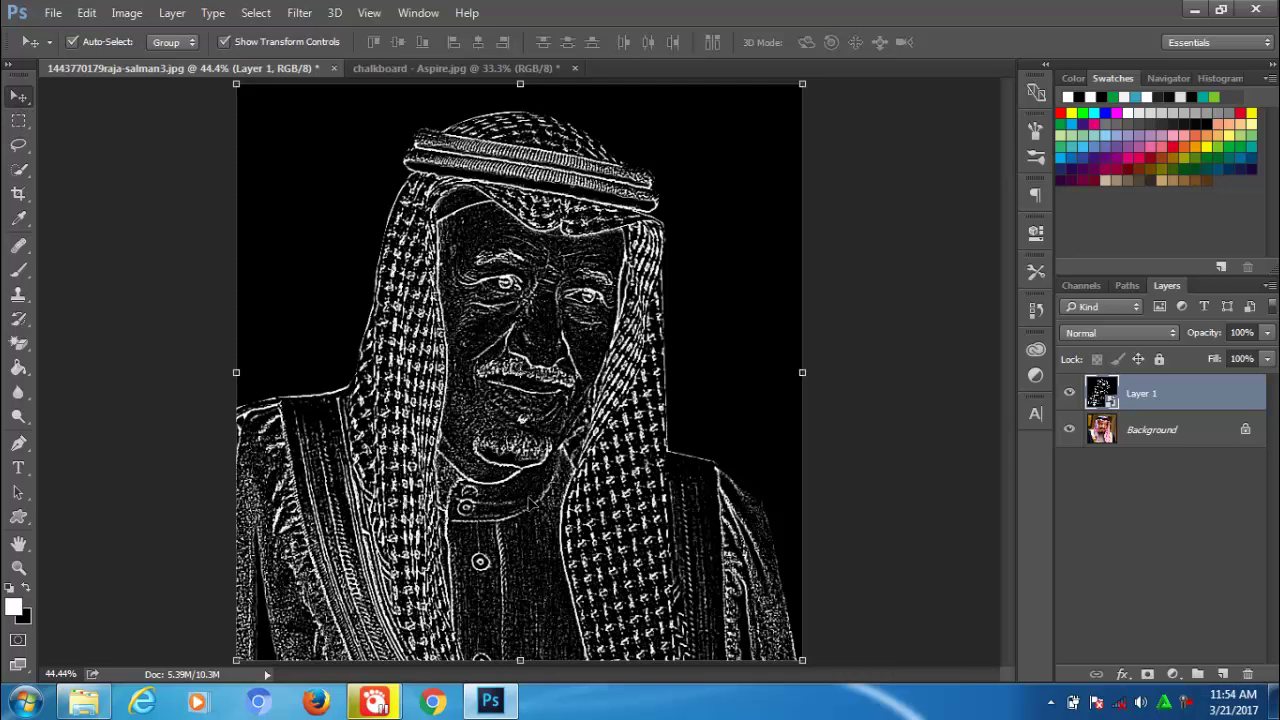
Move the sketch into the chalkboard document at the left and scale it to about 89.76%.
{"action": "mouse_move", "coordinate": [533, 500]}
{"action": "left_mouse_down"}
{"action": "mouse_move", "coordinate": [493, 81]}
{"action": "mouse_move", "coordinate": [437, 235]}
{"action": "left_mouse_up"}
{"action": "left_click_drag", "start_coordinate": [347, 351], "coordinate": [335, 365]}
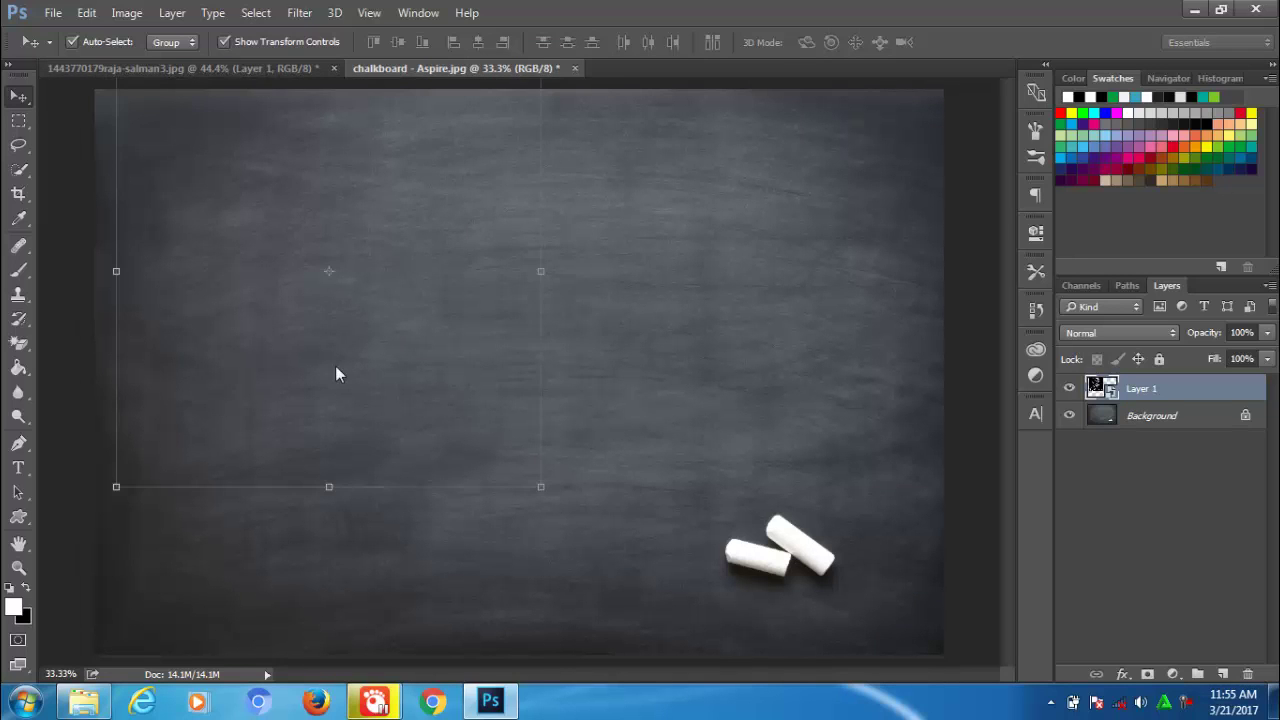
{"action": "mouse_move", "coordinate": [468, 297]}
{"action": "left_mouse_down"}
{"action": "mouse_move", "coordinate": [451, 437]}
{"action": "mouse_move", "coordinate": [466, 446]}
{"action": "mouse_move", "coordinate": [453, 457]}
{"action": "left_mouse_up"}
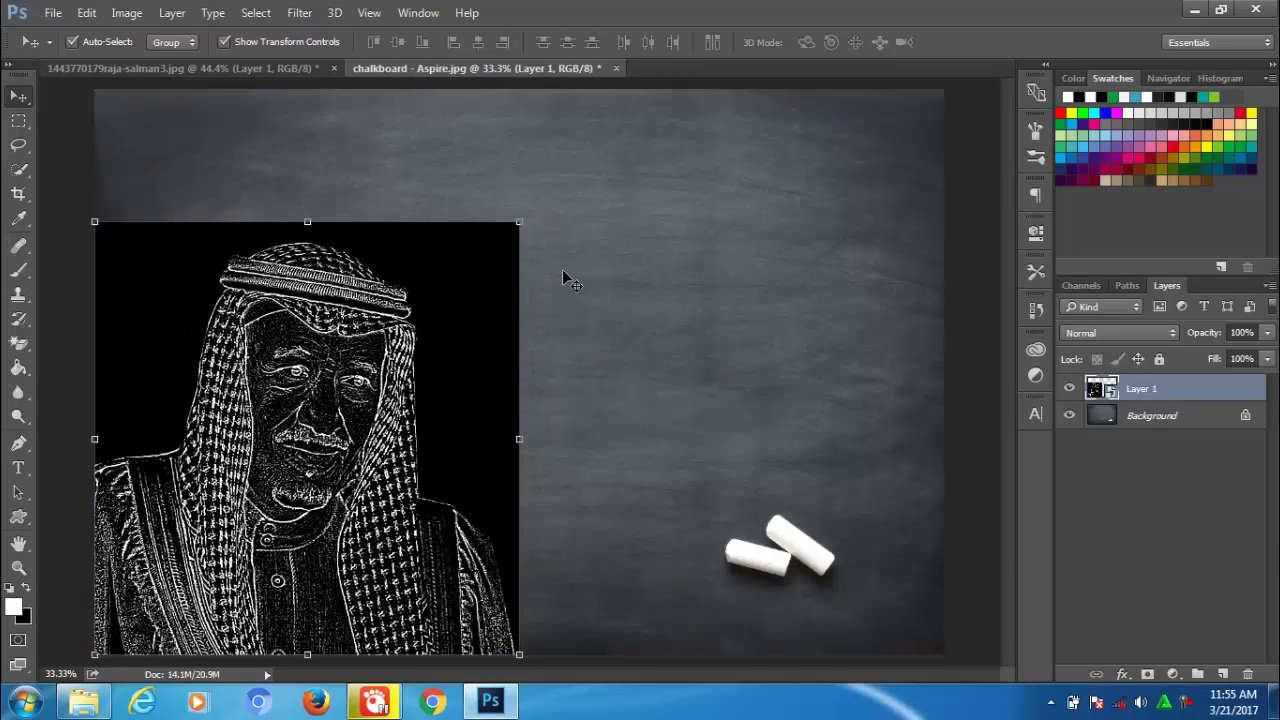
{"action": "left_click", "coordinate": [535, 233]}
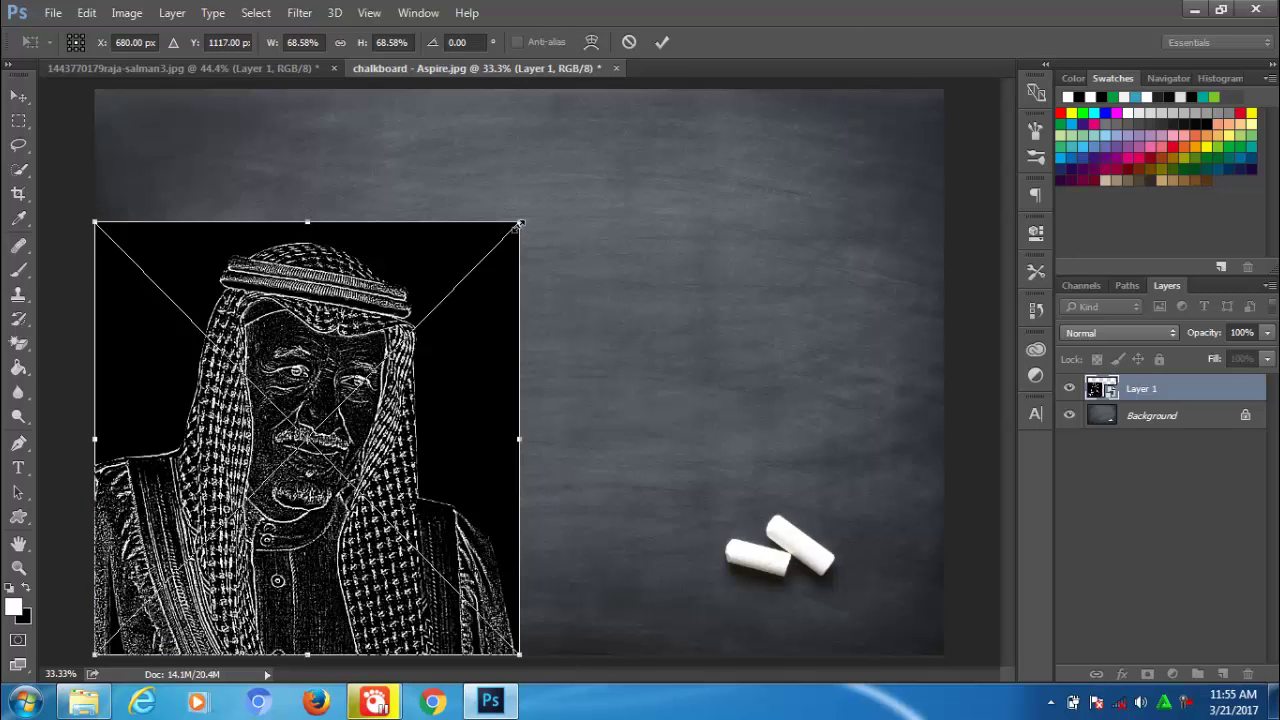
{"action": "left_click_drag", "start_coordinate": [518, 224], "coordinate": [647, 87]}
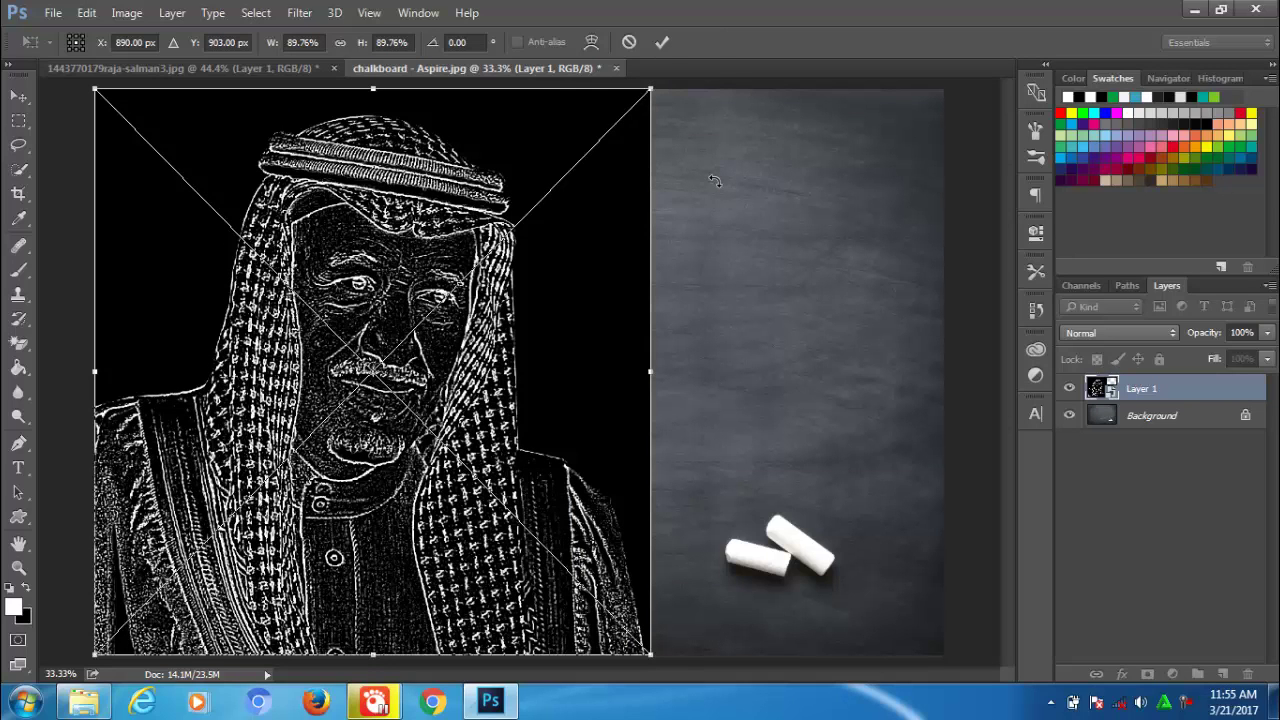
Commit the transform and set Layer 1's blend mode to Screen.
{"action": "left_click", "coordinate": [660, 42]}
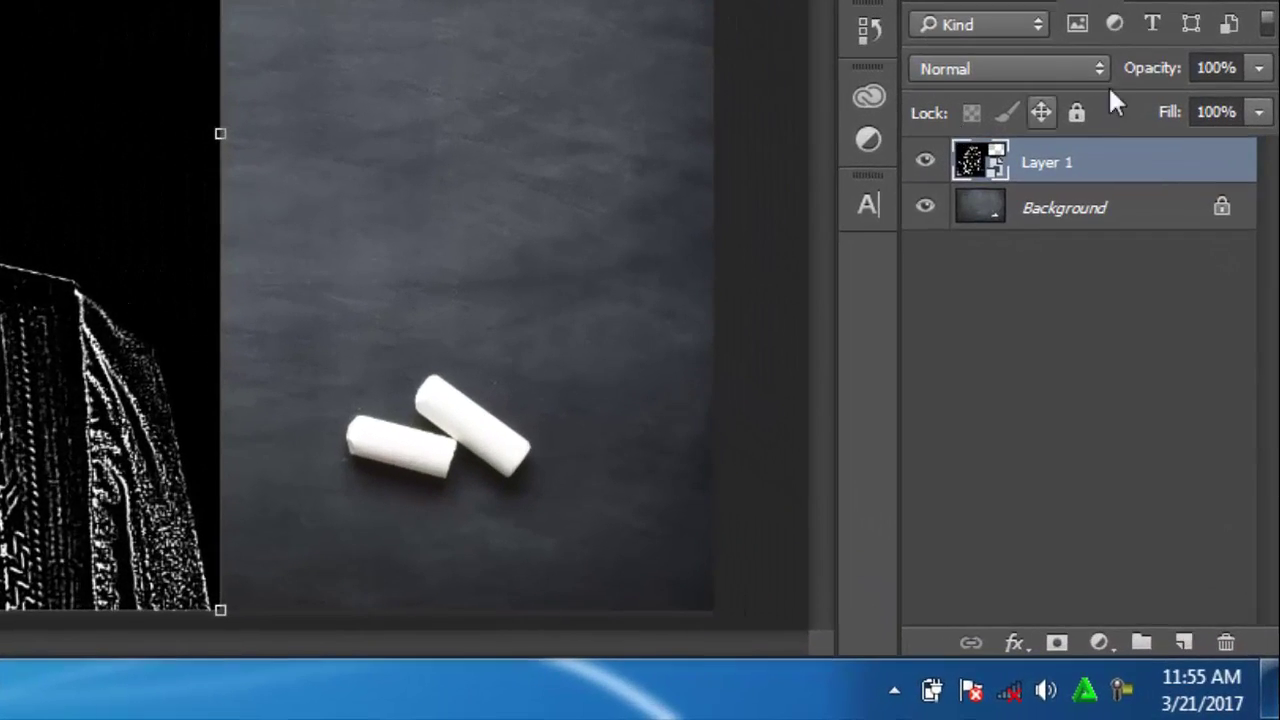
{"action": "left_click", "coordinate": [1094, 69]}
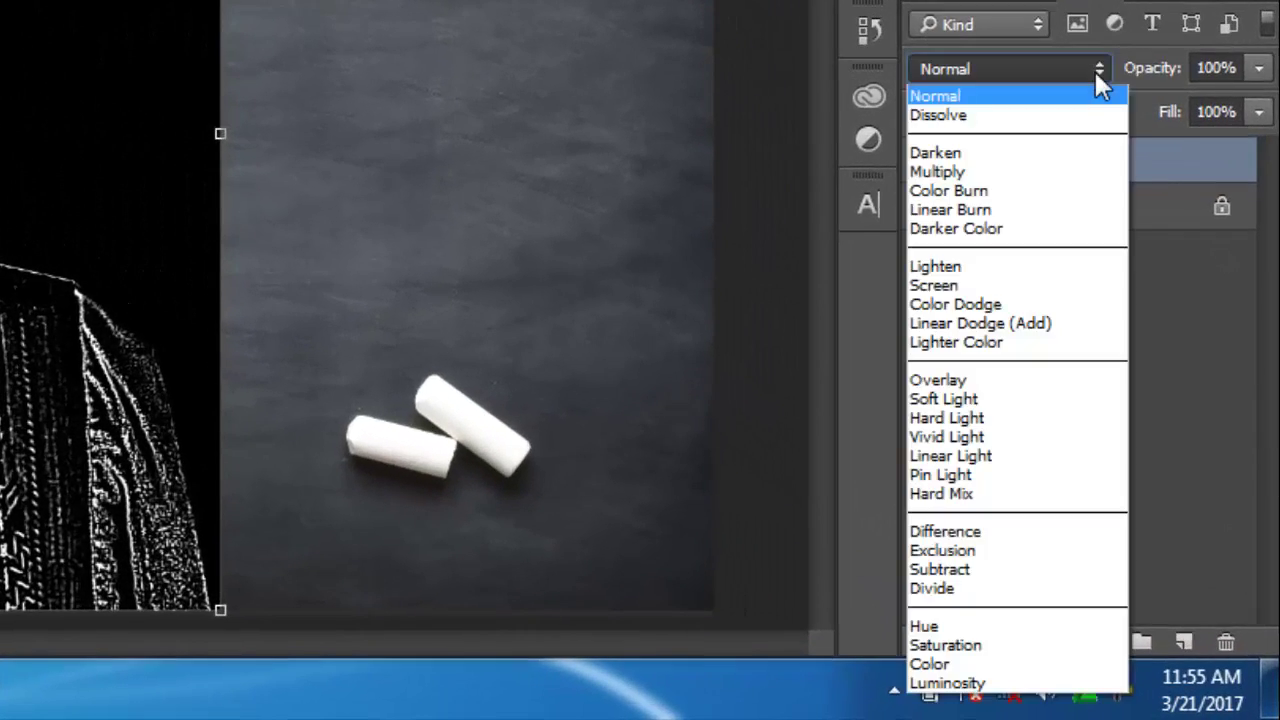
{"action": "left_click", "coordinate": [963, 285]}
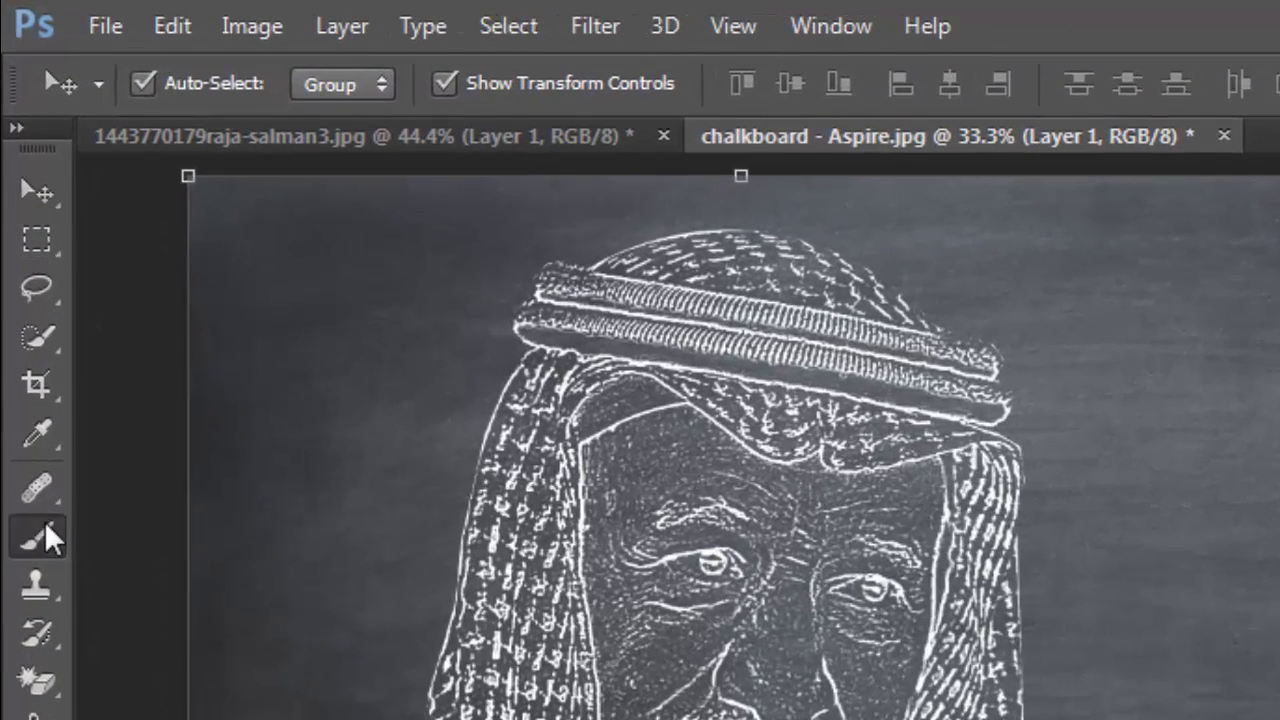
Switch to the Pencil Tool and set its tip size to 18 px.
{"action": "left_click", "coordinate": [44, 522]}
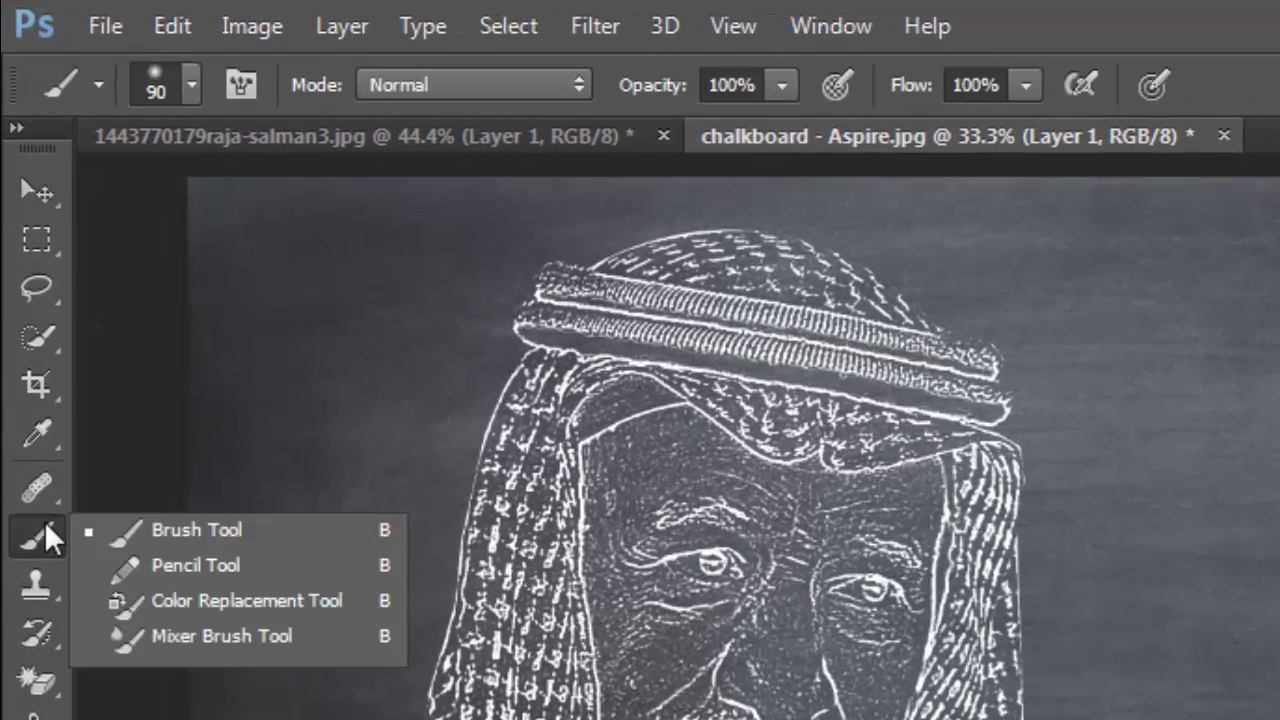
{"action": "left_click", "coordinate": [134, 564]}
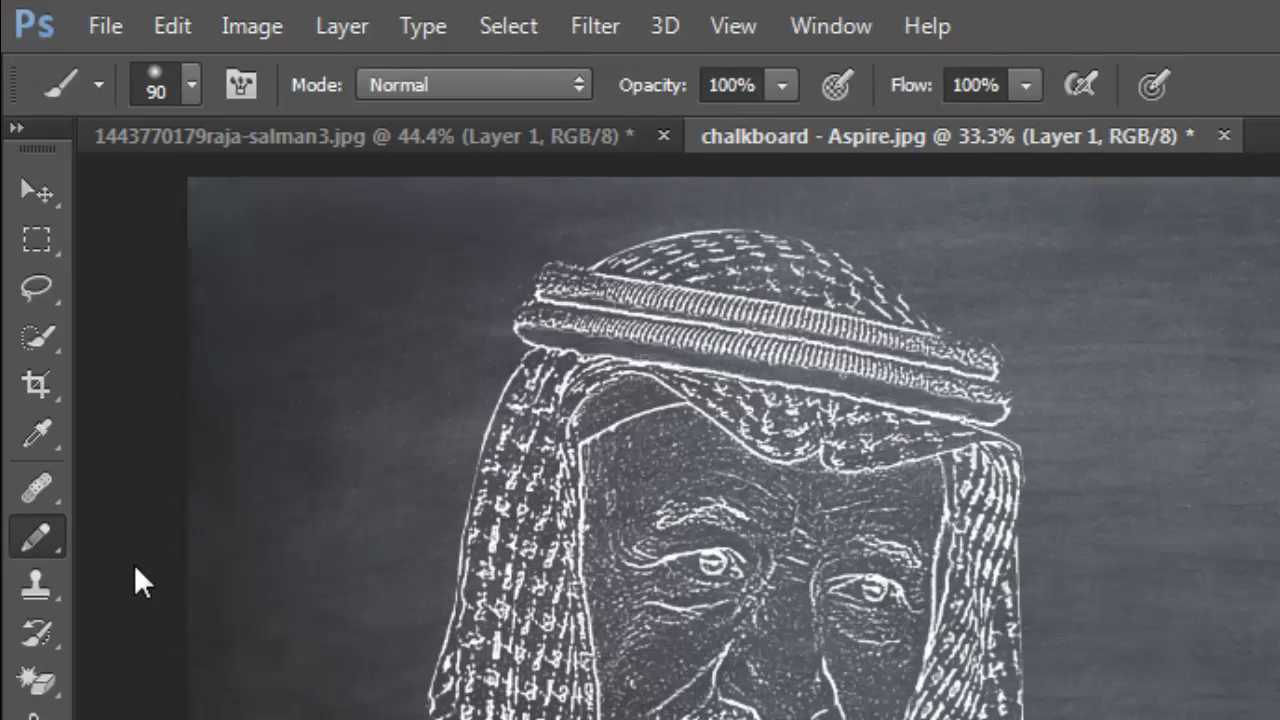
{"action": "left_click", "coordinate": [193, 85]}
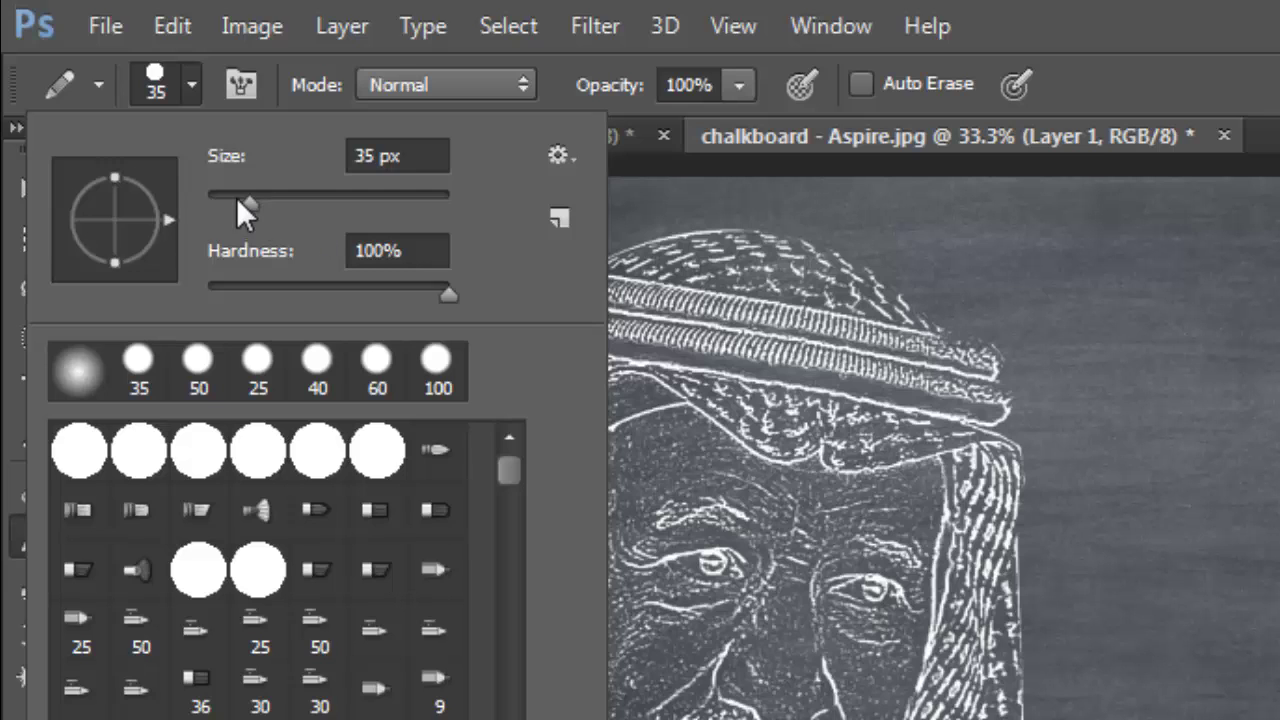
{"action": "left_click_drag", "start_coordinate": [245, 197], "coordinate": [229, 199]}
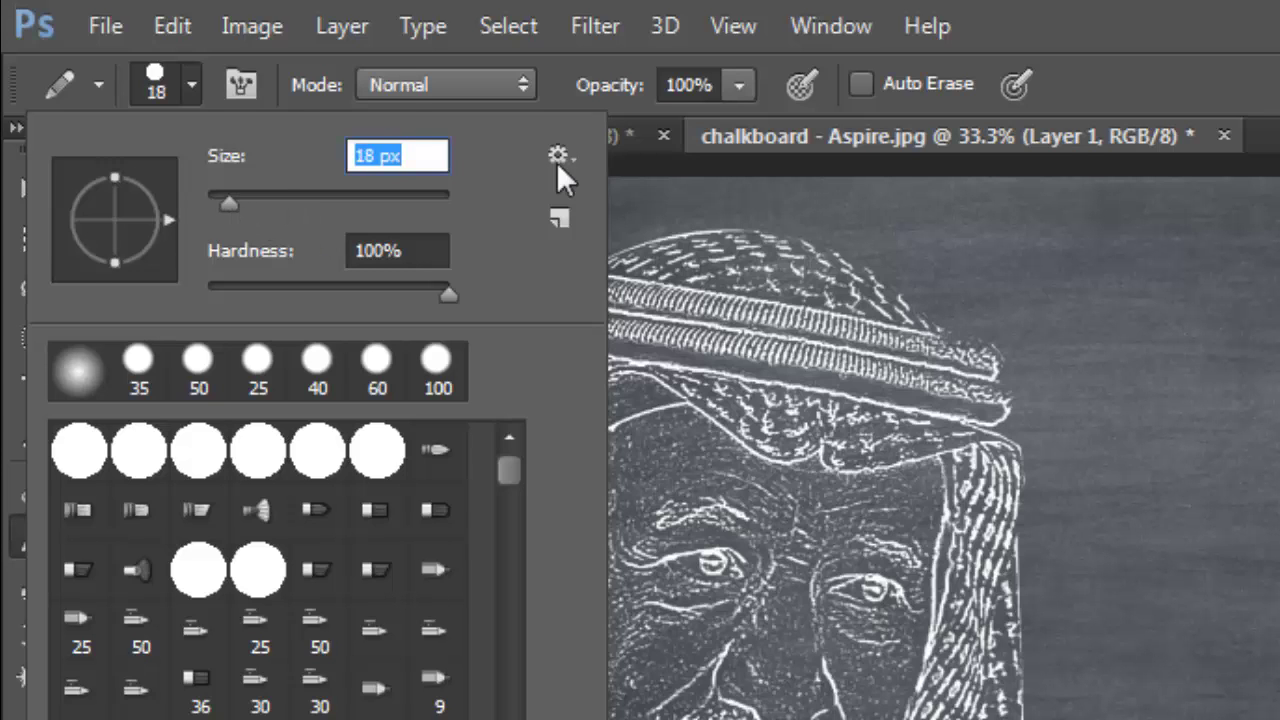
{"action": "left_click", "coordinate": [815, 210]}
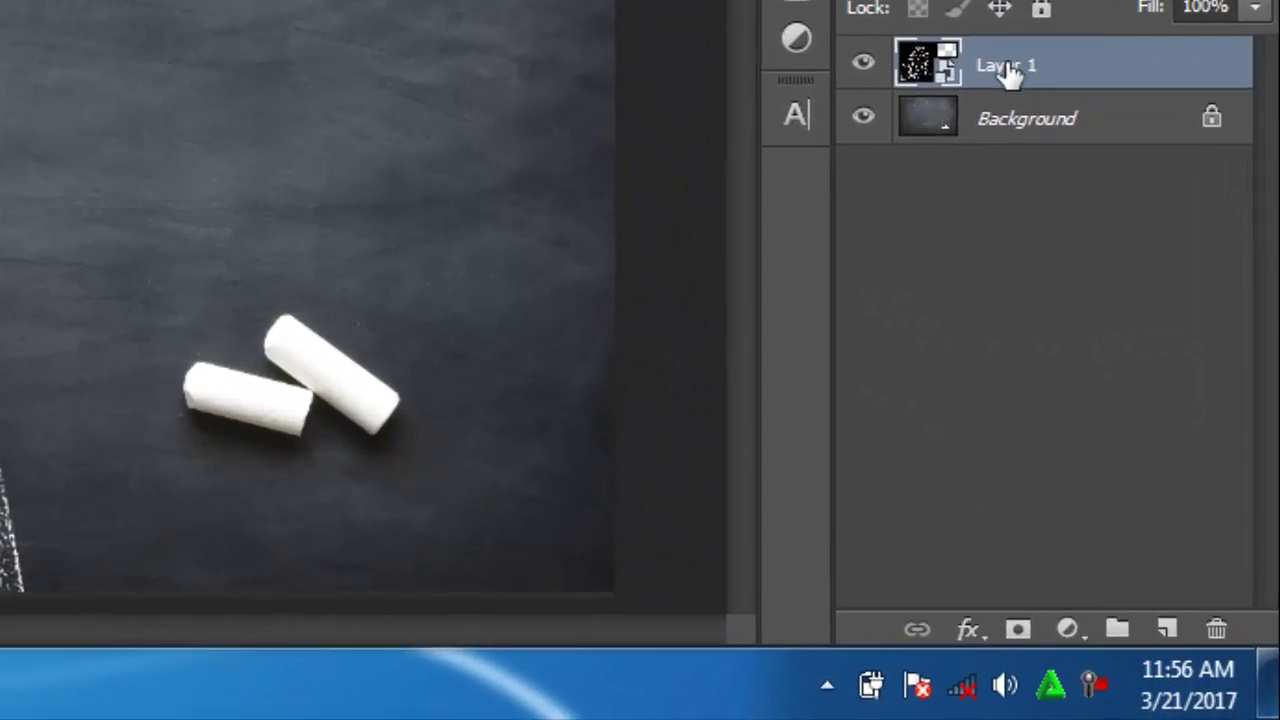
Add a layer mask to Layer 1 and paint black over the forehead and left cheek.
{"action": "left_click", "coordinate": [1017, 628]}
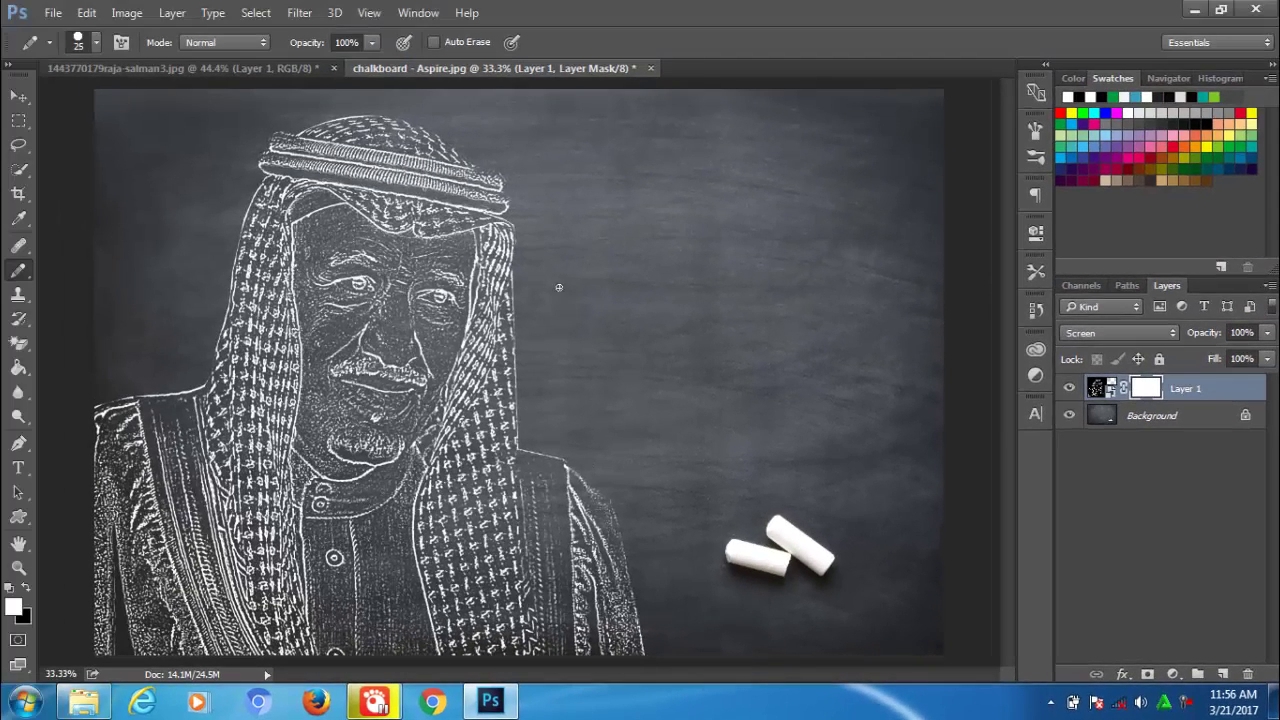
{"action": "key", "text": "bracketright"}
{"action": "left_click", "coordinate": [28, 588]}
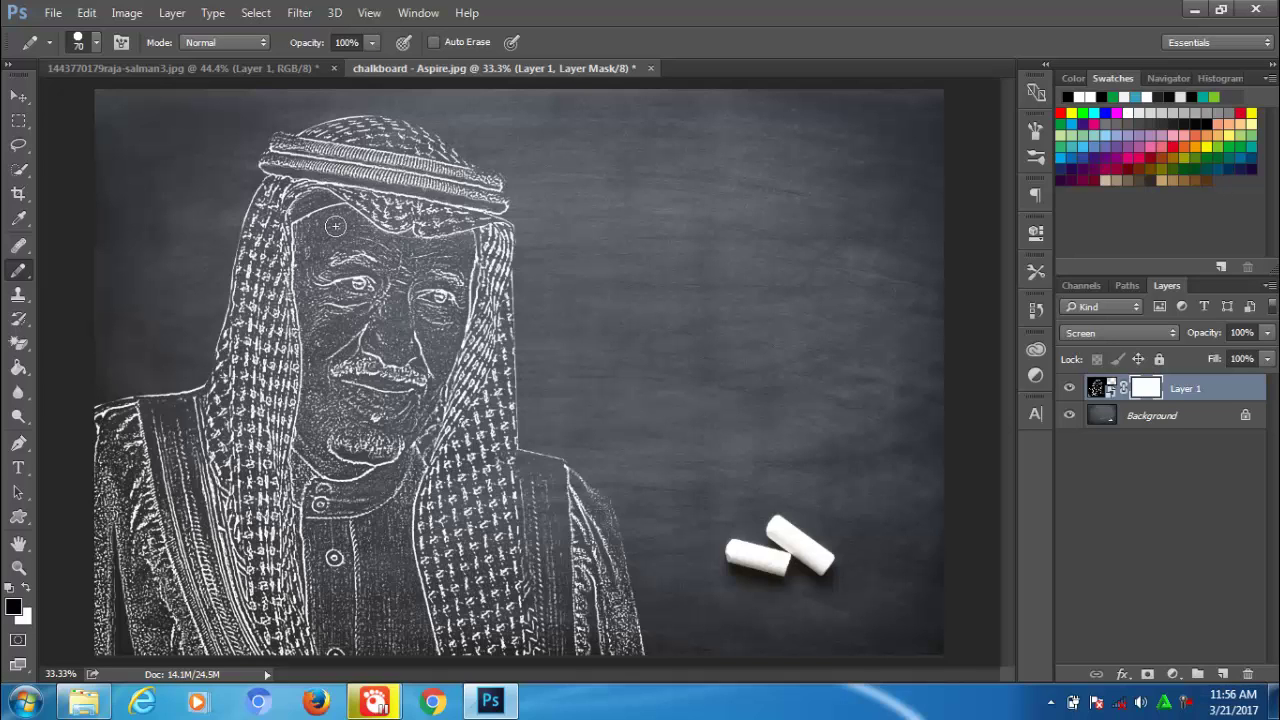
{"action": "mouse_move", "coordinate": [338, 226]}
{"action": "left_mouse_down"}
{"action": "mouse_move", "coordinate": [317, 229]}
{"action": "mouse_move", "coordinate": [305, 258]}
{"action": "mouse_move", "coordinate": [326, 228]}
{"action": "mouse_move", "coordinate": [468, 251]}
{"action": "left_mouse_up"}
{"action": "key", "text": "bracketleft"}
{"action": "key", "text": "bracketleft"}
{"action": "key", "text": "bracketleft"}
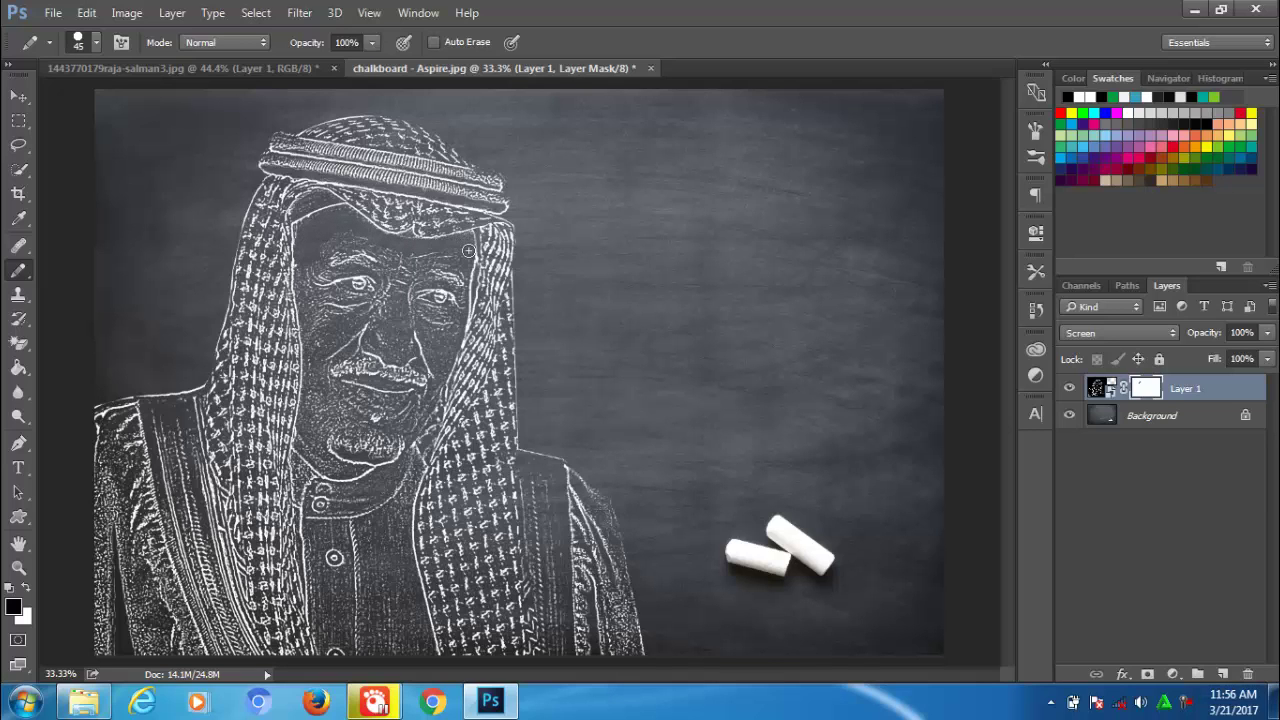
{"action": "mouse_move", "coordinate": [351, 323]}
{"action": "left_mouse_down"}
{"action": "mouse_move", "coordinate": [310, 345]}
{"action": "mouse_move", "coordinate": [300, 298]}
{"action": "mouse_move", "coordinate": [340, 336]}
{"action": "mouse_move", "coordinate": [313, 418]}
{"action": "mouse_move", "coordinate": [452, 336]}
{"action": "mouse_move", "coordinate": [329, 400]}
{"action": "mouse_move", "coordinate": [315, 440]}
{"action": "mouse_move", "coordinate": [438, 390]}
{"action": "mouse_move", "coordinate": [405, 430]}
{"action": "mouse_move", "coordinate": [424, 416]}
{"action": "left_mouse_up"}
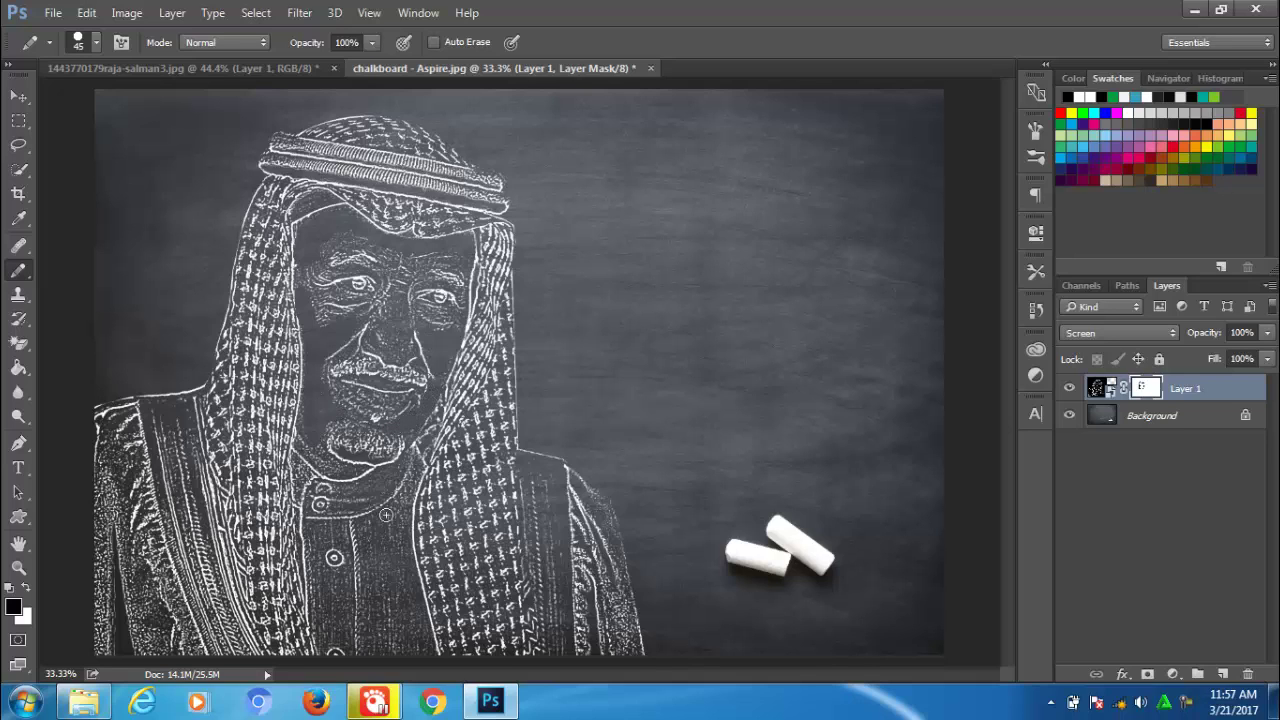
Mask out chalk over the chest, left shoulder and left robe edge with a 70 brush.
{"action": "mouse_move", "coordinate": [424, 465]}
{"action": "left_mouse_down"}
{"action": "mouse_move", "coordinate": [392, 518]}
{"action": "mouse_move", "coordinate": [372, 600]}
{"action": "mouse_move", "coordinate": [408, 536]}
{"action": "left_mouse_up"}
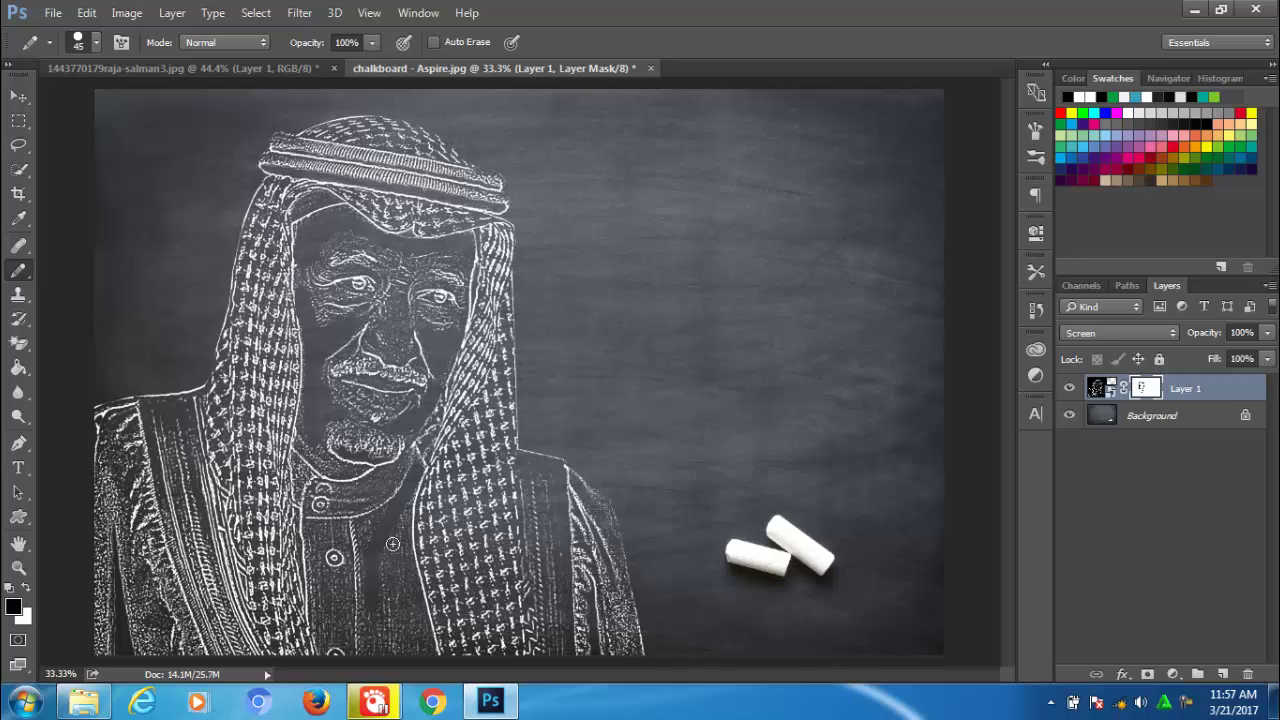
{"action": "key", "text": "bracketright"}
{"action": "key", "text": "bracketright"}
{"action": "key", "text": "bracketright"}
{"action": "key", "text": "bracketright"}
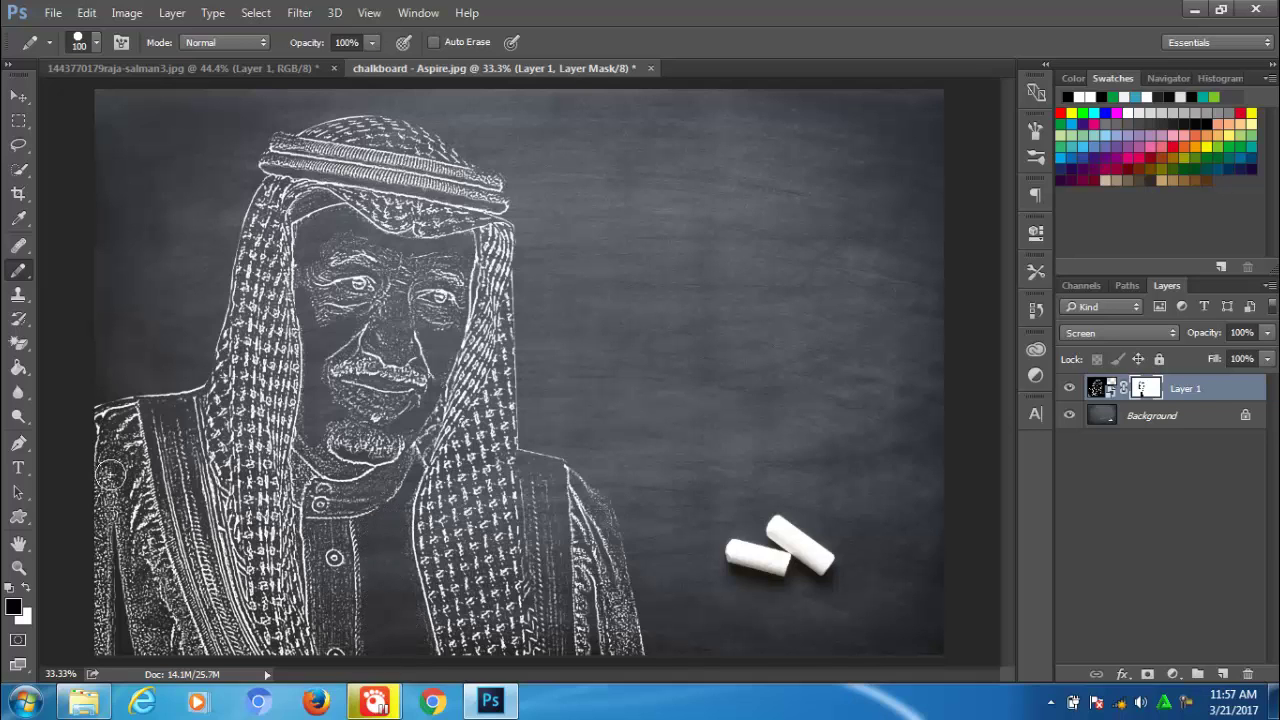
{"action": "key", "text": "bracketleft"}
{"action": "key", "text": "bracketleft"}
{"action": "key", "text": "bracketleft"}
{"action": "left_click_drag", "start_coordinate": [108, 468], "coordinate": [95, 650]}
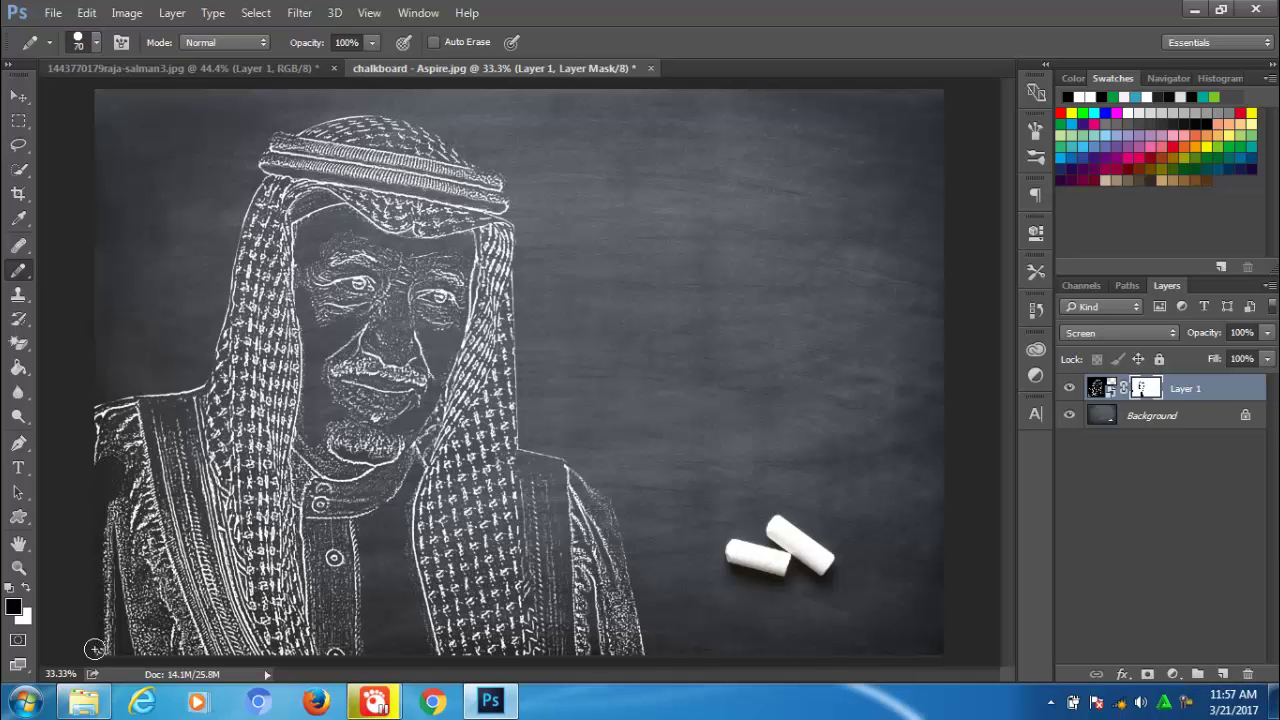
{"action": "mouse_move", "coordinate": [111, 423]}
{"action": "left_mouse_down"}
{"action": "mouse_move", "coordinate": [148, 640]}
{"action": "mouse_move", "coordinate": [151, 617]}
{"action": "left_mouse_up"}
{"action": "key", "text": "bracketleft"}
{"action": "key", "text": "bracketleft"}
{"action": "key", "text": "bracketleft"}
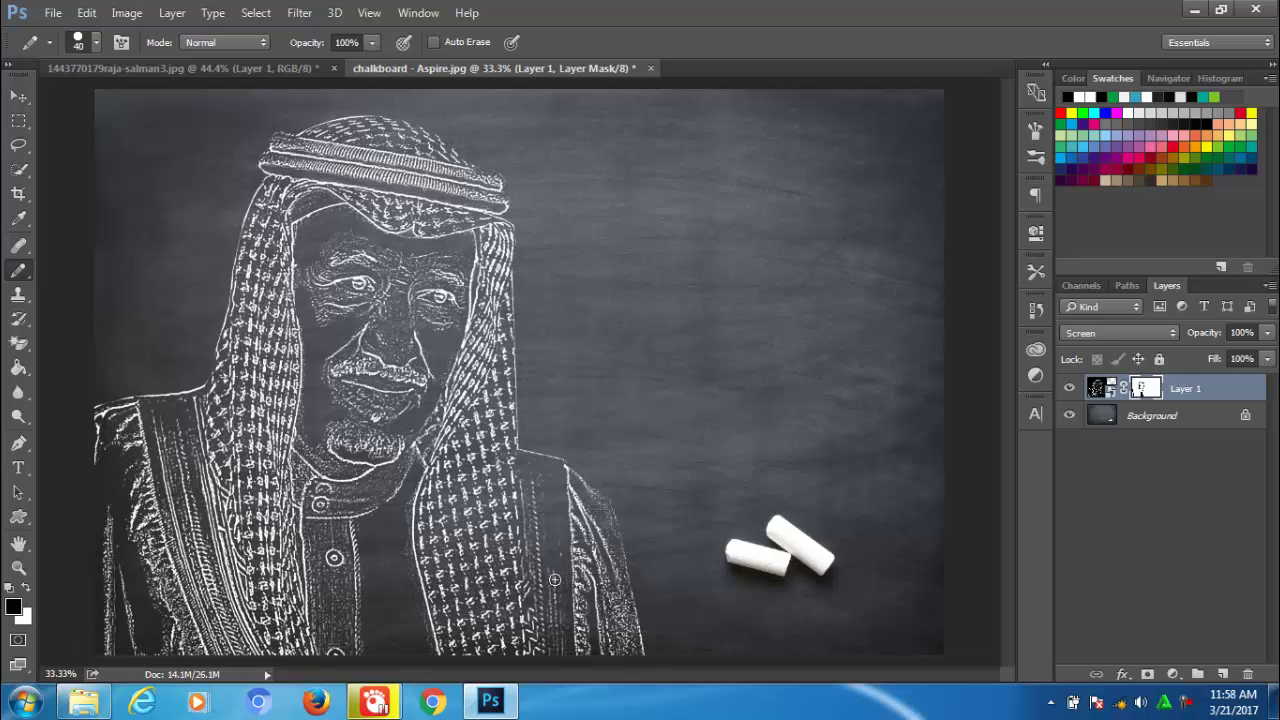
With a size-40 brush, mask chalk along the right robe, mid robe, left robe and beside the beard.
{"action": "left_click_drag", "start_coordinate": [551, 555], "coordinate": [557, 645]}
{"action": "left_click_drag", "start_coordinate": [321, 576], "coordinate": [336, 532]}
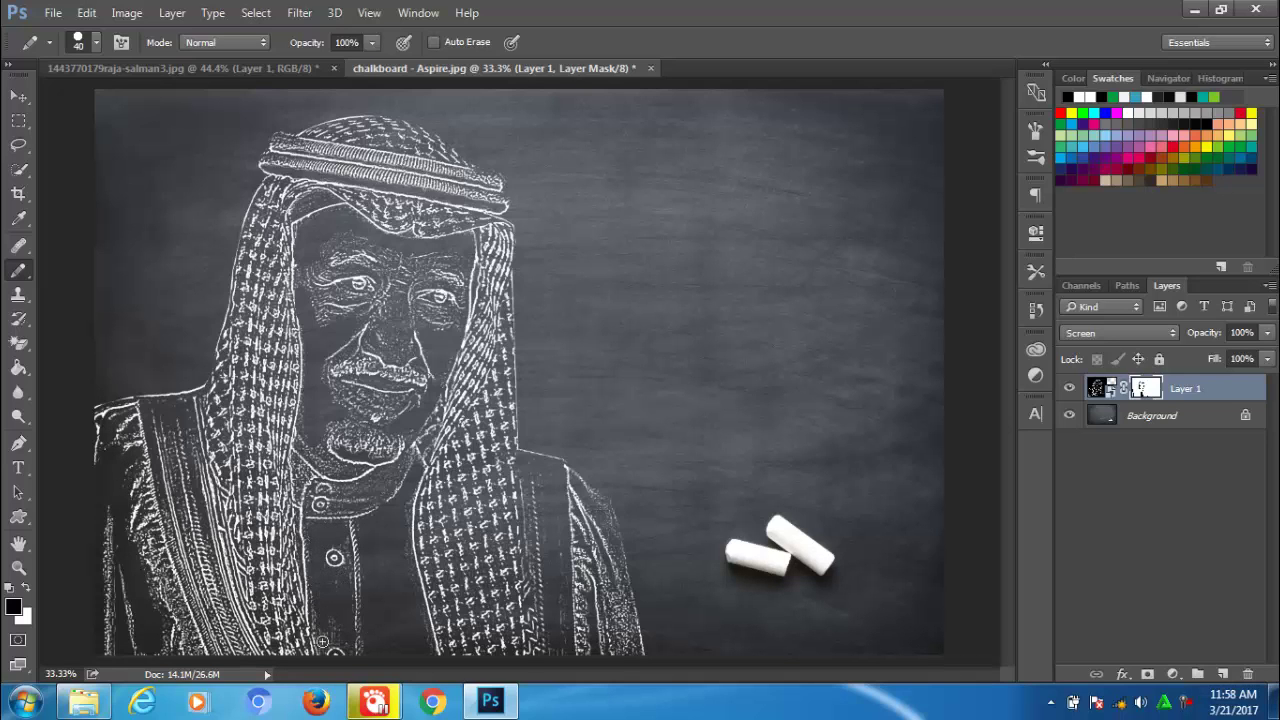
{"action": "left_click_drag", "start_coordinate": [198, 482], "coordinate": [165, 659]}
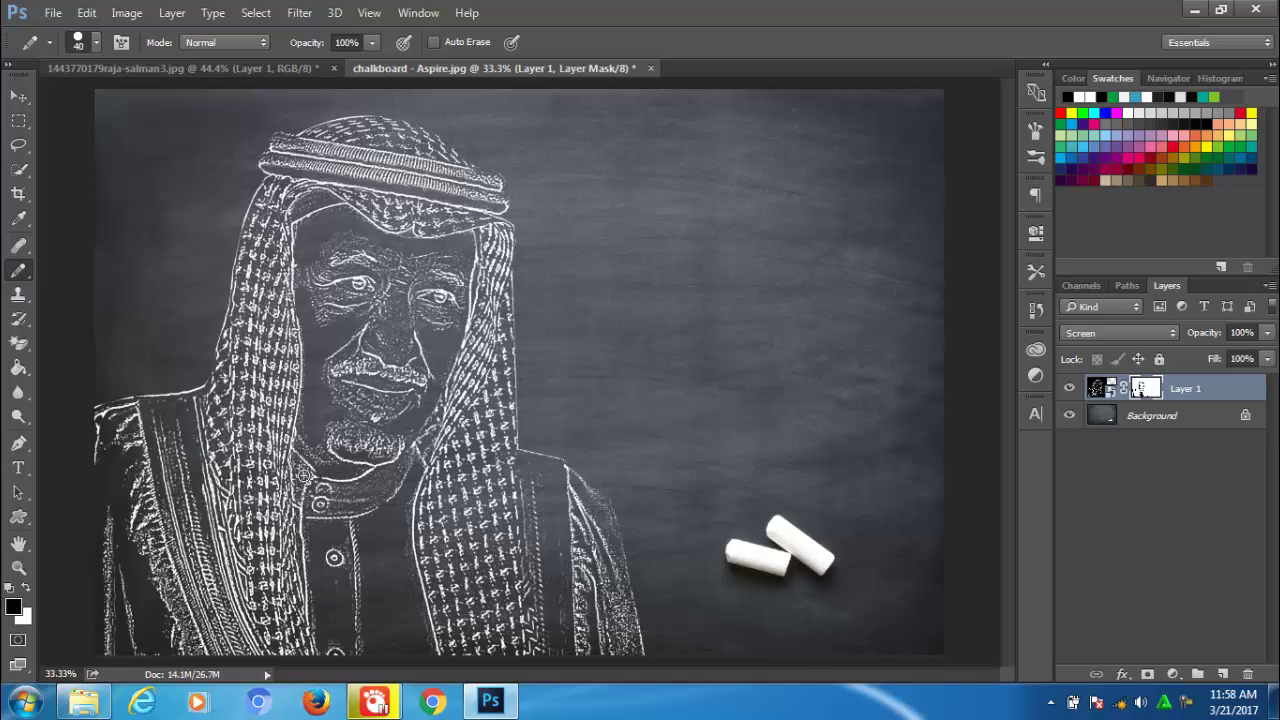
{"action": "left_click_drag", "start_coordinate": [349, 470], "coordinate": [298, 481]}
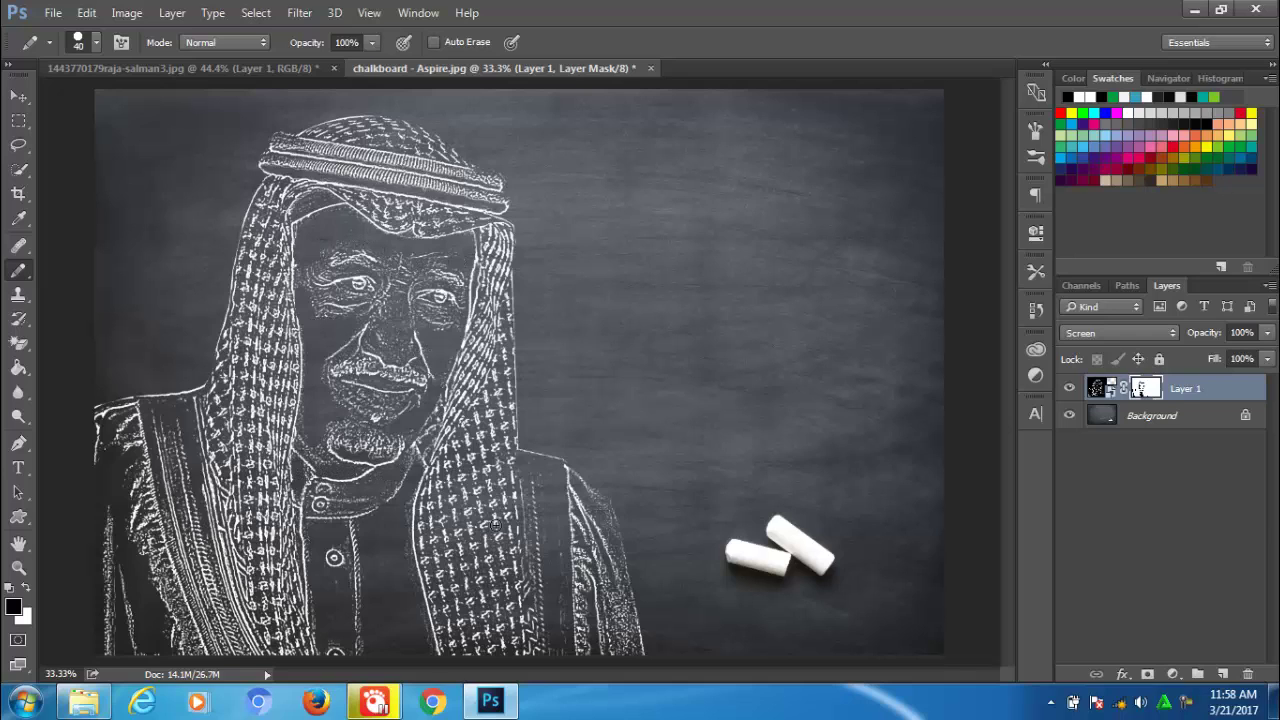
{"action": "mouse_move", "coordinate": [612, 600]}
{"action": "left_mouse_down"}
{"action": "mouse_move", "coordinate": [605, 514]}
{"action": "mouse_move", "coordinate": [619, 649]}
{"action": "left_mouse_up"}
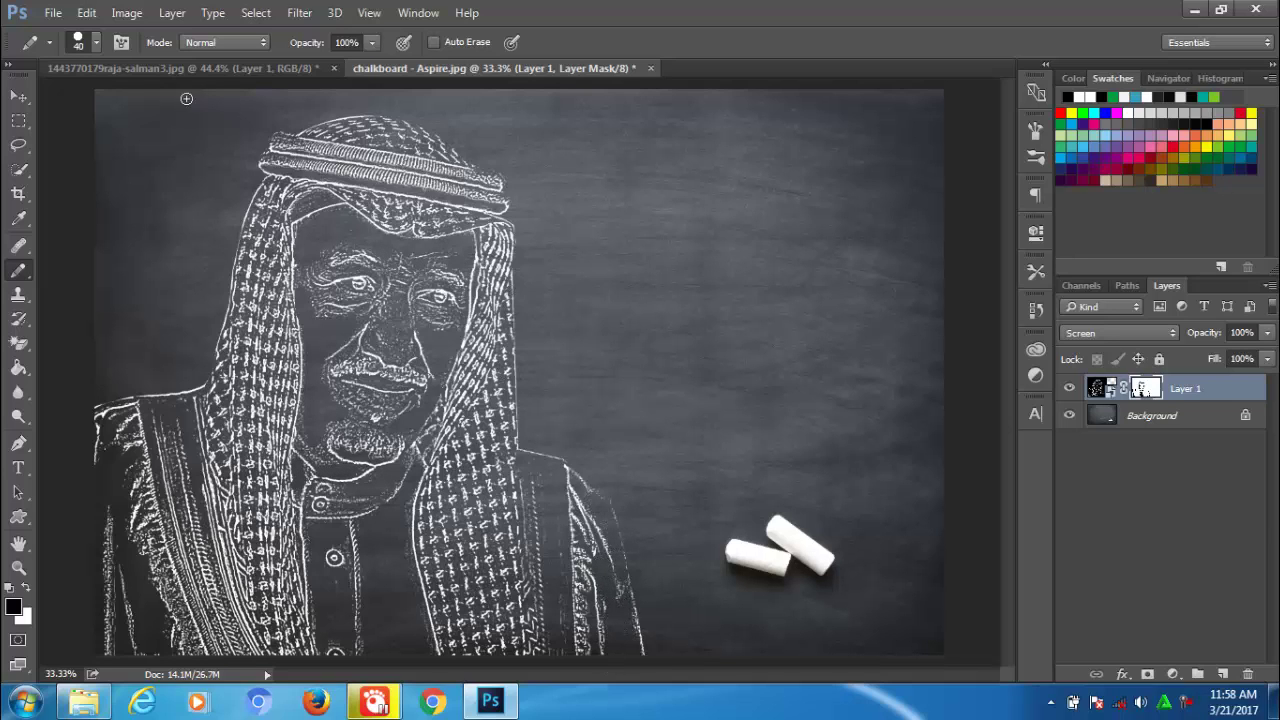
{"action": "left_click", "coordinate": [19, 96]}
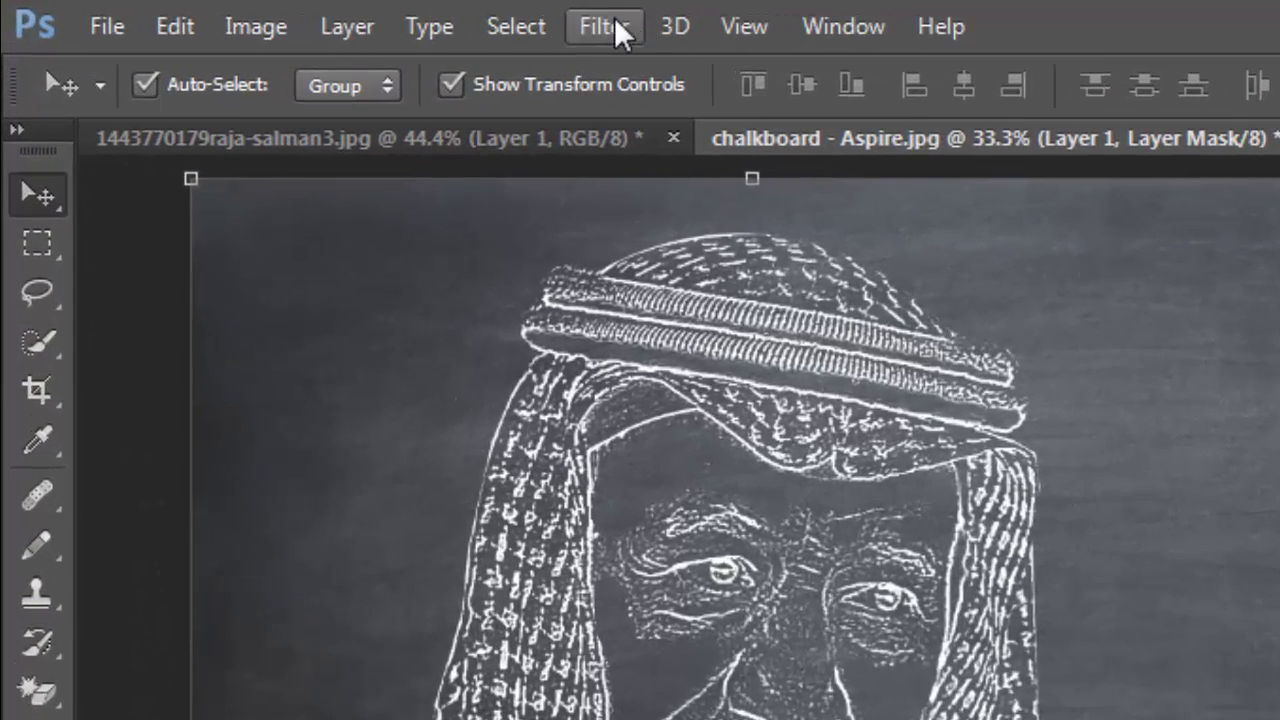
Apply Add Noise at 69.32% with Gaussian distribution to Layer 1's mask.
{"action": "left_click", "coordinate": [614, 22]}
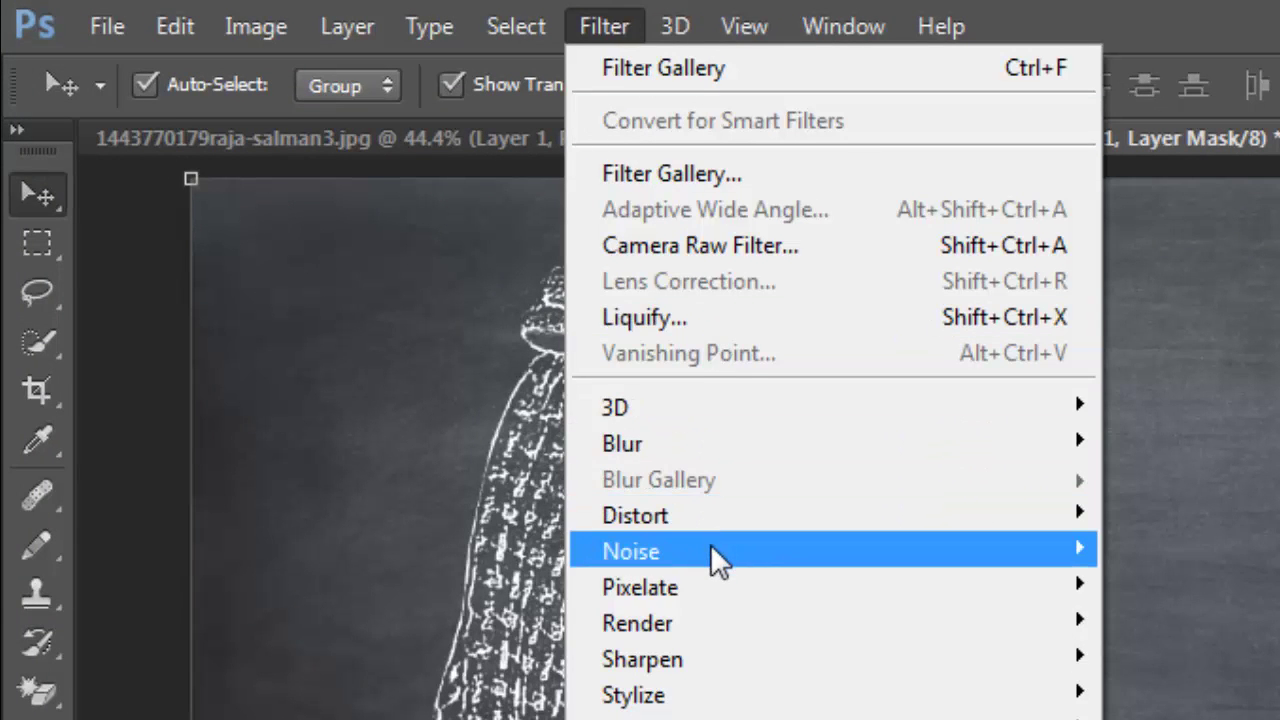
{"action": "mouse_move", "coordinate": [630, 551]}
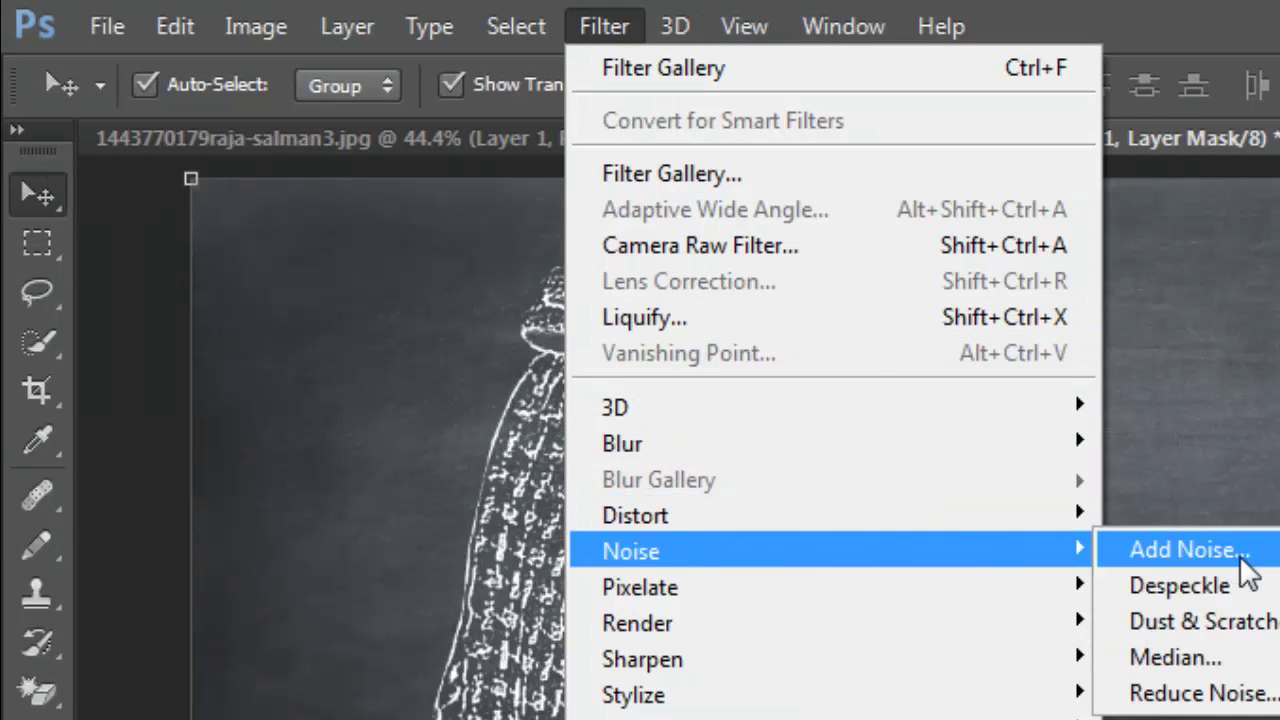
{"action": "left_click", "coordinate": [1240, 558]}
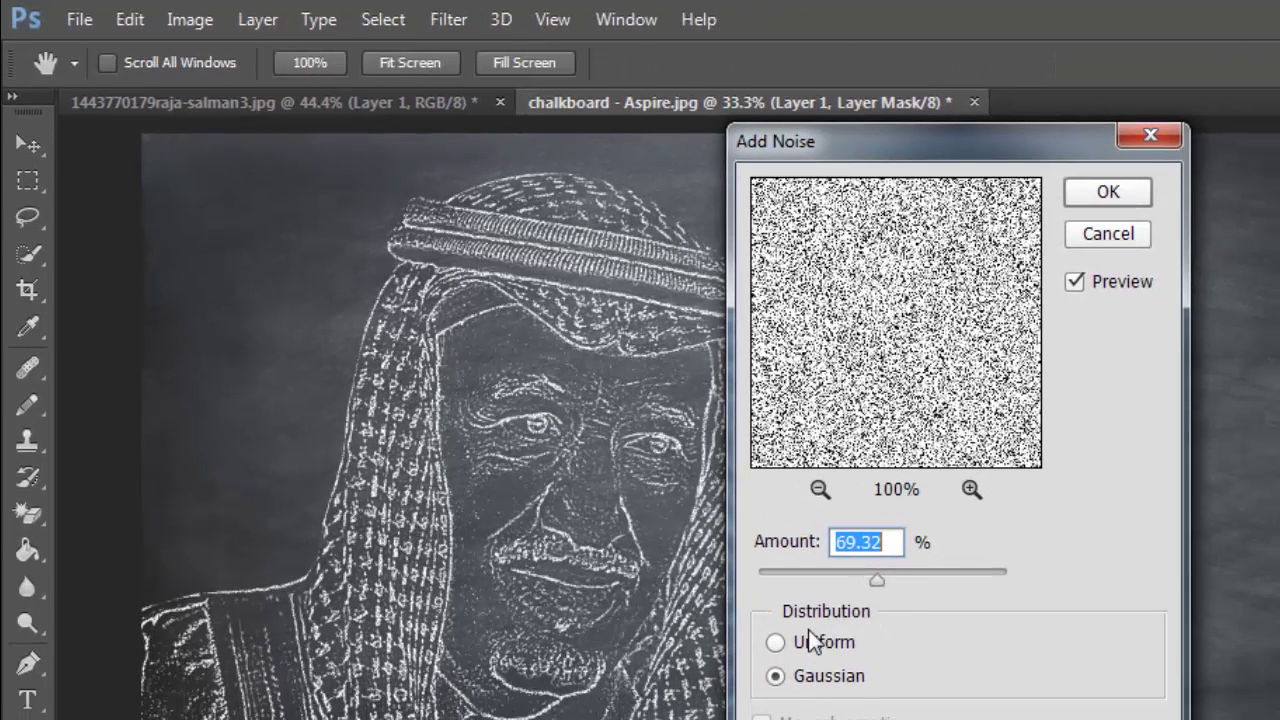
{"action": "left_click", "coordinate": [776, 641]}
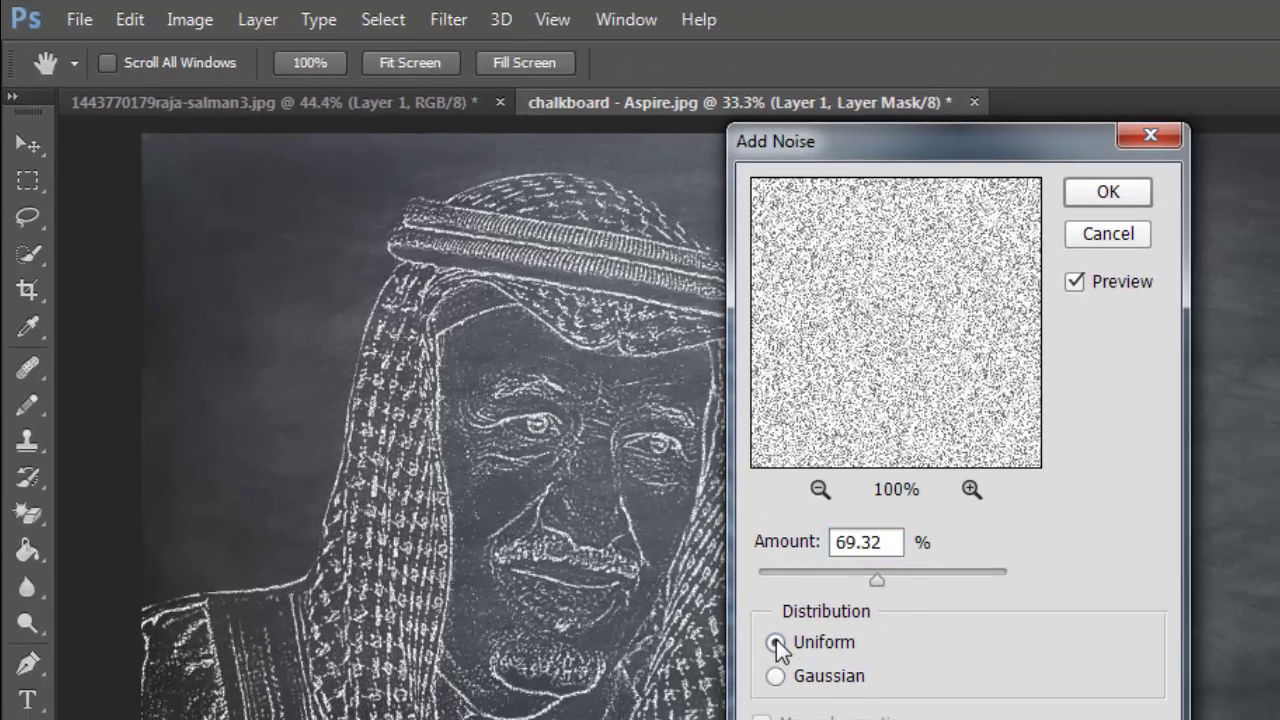
{"action": "left_click", "coordinate": [776, 676]}
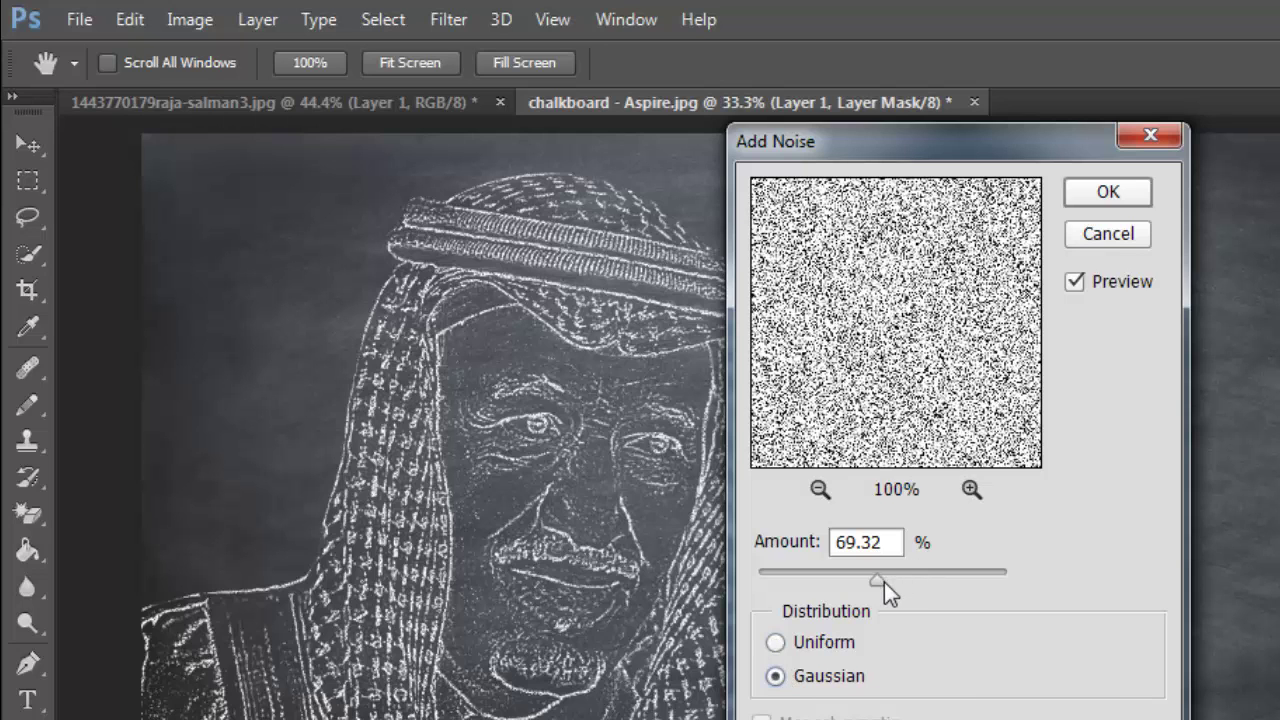
{"action": "mouse_move", "coordinate": [884, 582]}
{"action": "left_mouse_down"}
{"action": "mouse_move", "coordinate": [897, 582]}
{"action": "mouse_move", "coordinate": [877, 582]}
{"action": "left_mouse_up"}
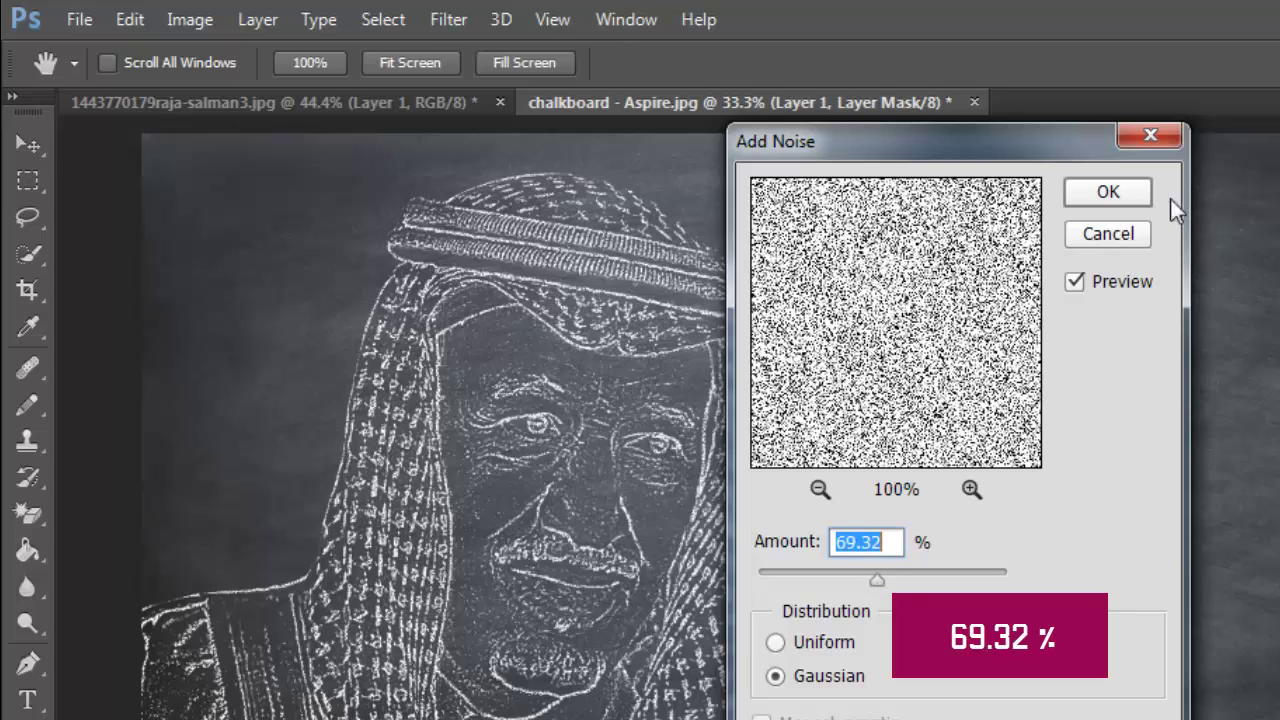
{"action": "left_click", "coordinate": [1121, 193]}
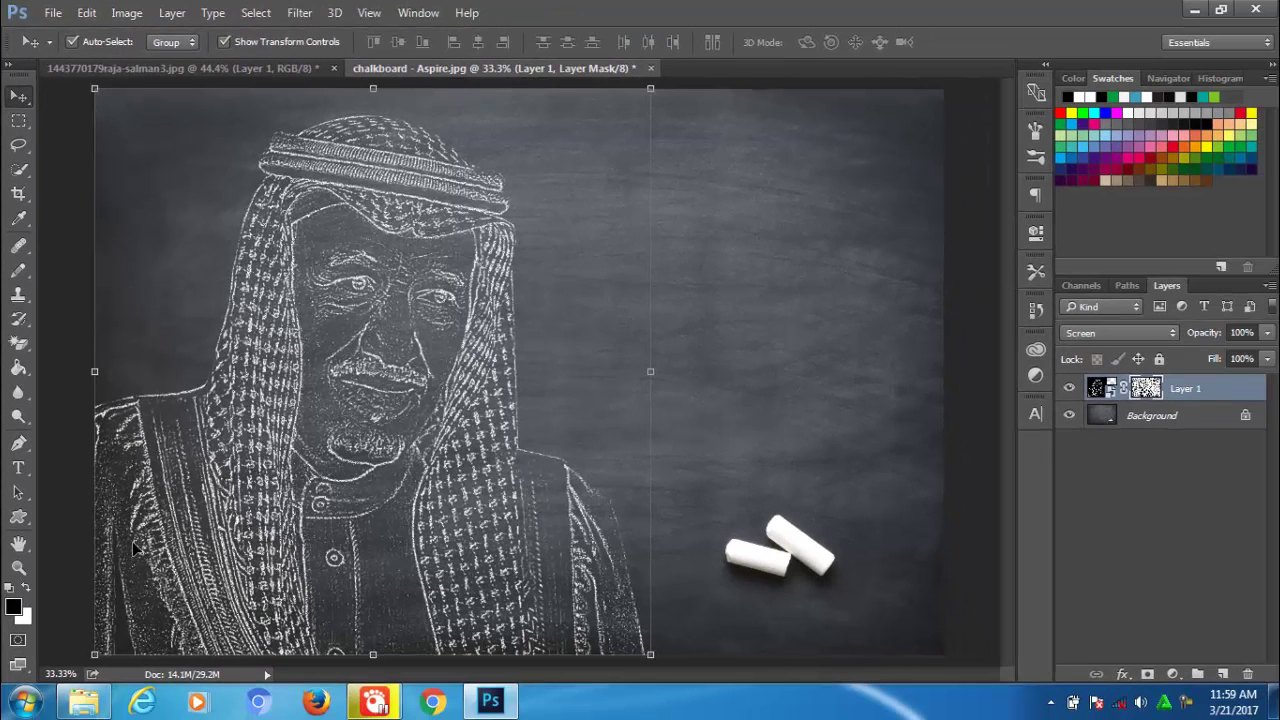
{"action": "left_click", "coordinate": [1098, 390]}
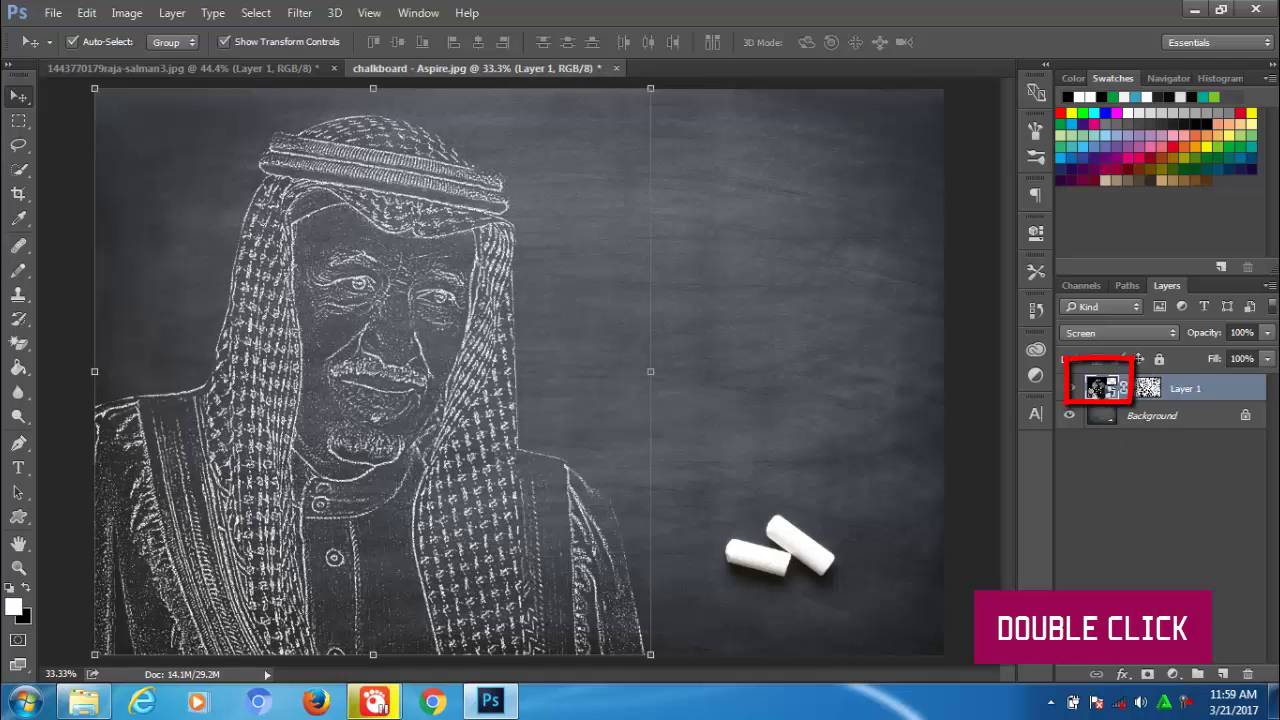
Open the Layer 1 smart object's contents as the Layer 1.psb document.
{"action": "double_click", "coordinate": [1098, 388]}
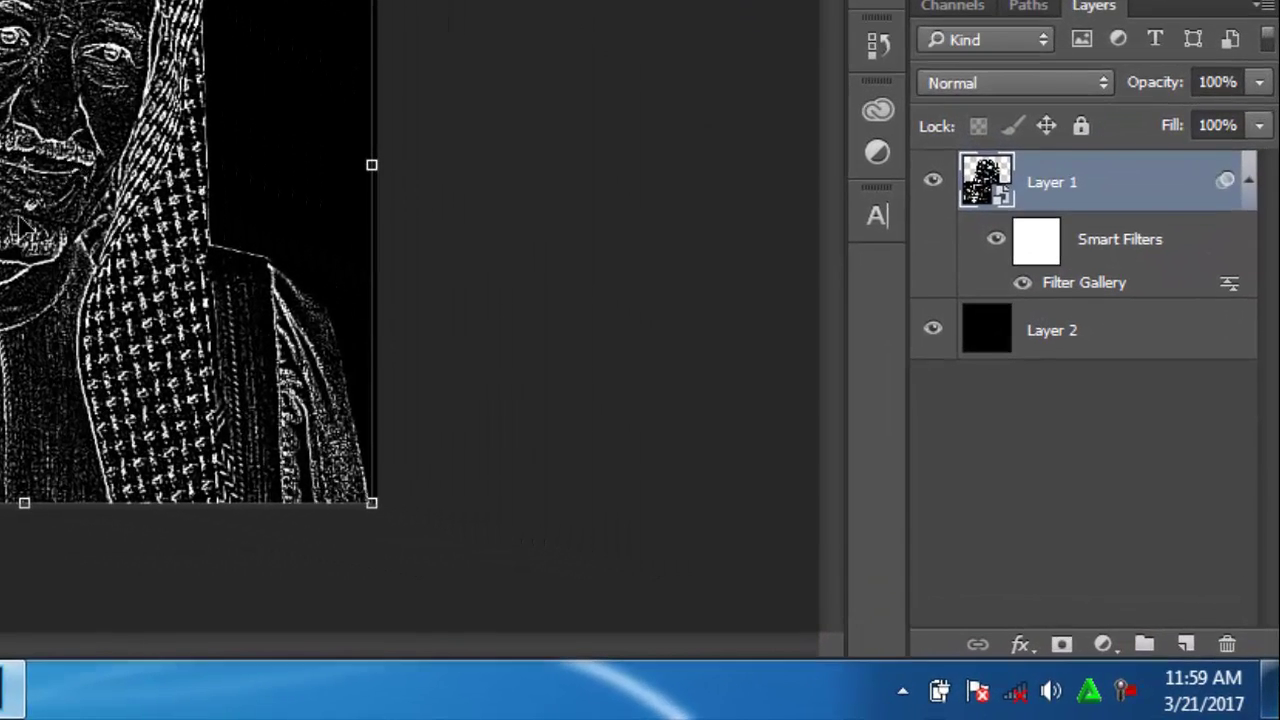
{"action": "left_click", "coordinate": [1022, 647]}
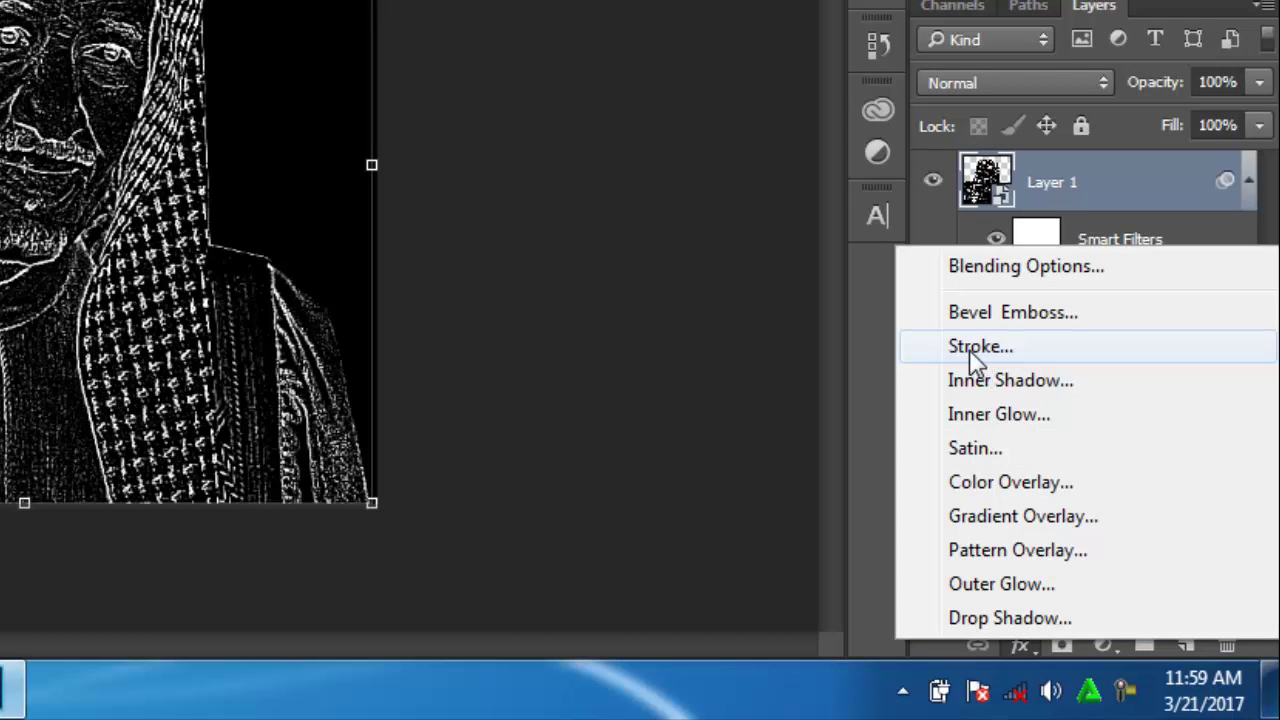
Give the sketch layer a 2 px white Center stroke, Dissolve blend mode, 59% opacity.
{"action": "left_click", "coordinate": [972, 350]}
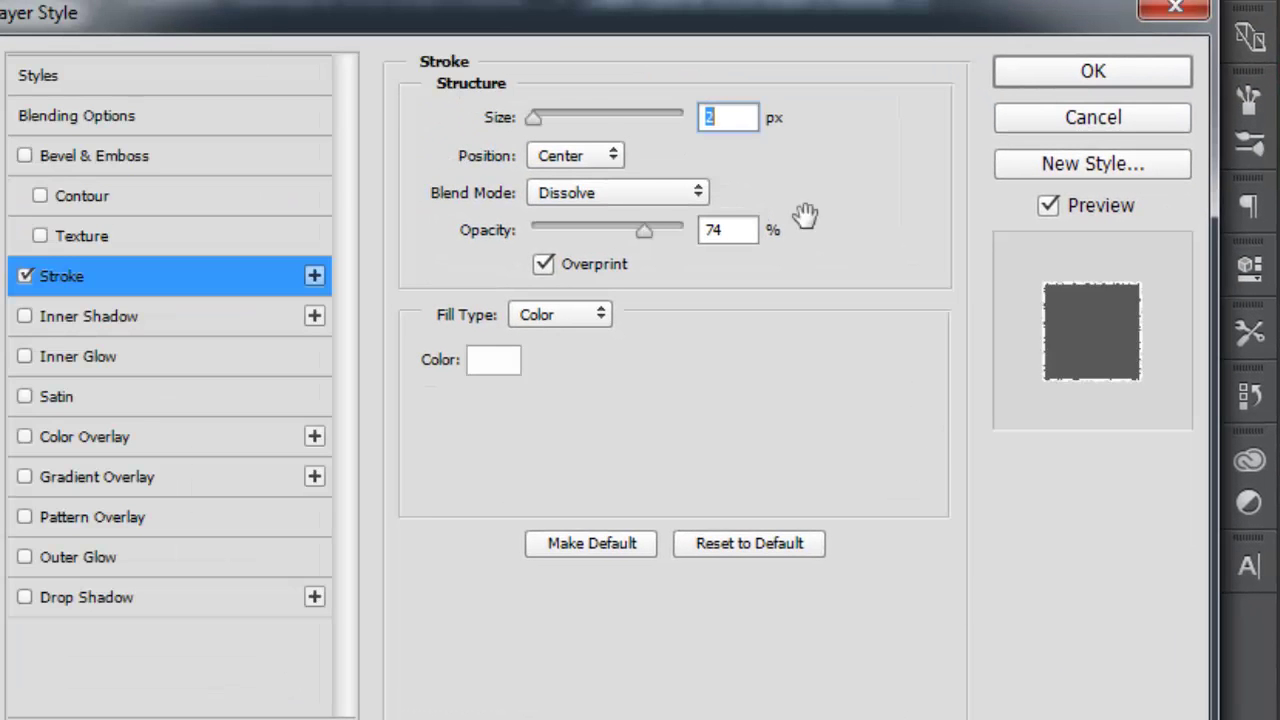
{"action": "mouse_move", "coordinate": [535, 118]}
{"action": "left_mouse_down"}
{"action": "mouse_move", "coordinate": [555, 118]}
{"action": "mouse_move", "coordinate": [543, 115]}
{"action": "left_mouse_up"}
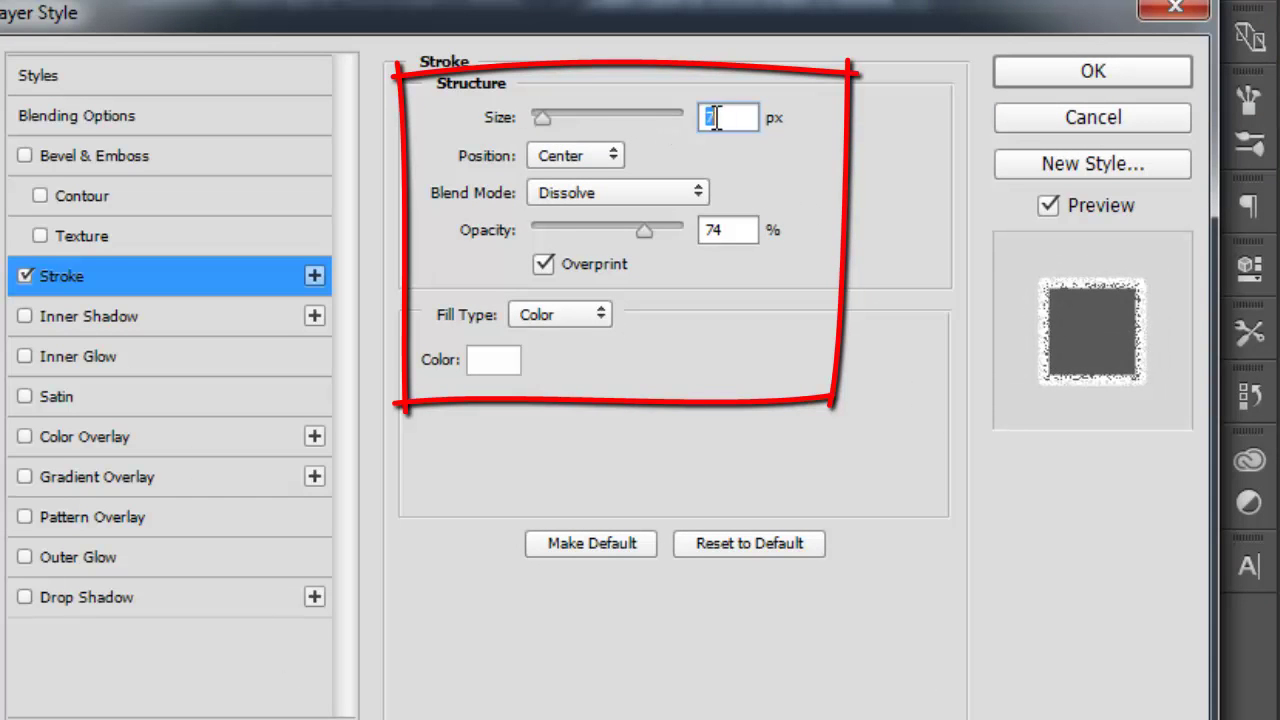
{"action": "type", "text": "2"}
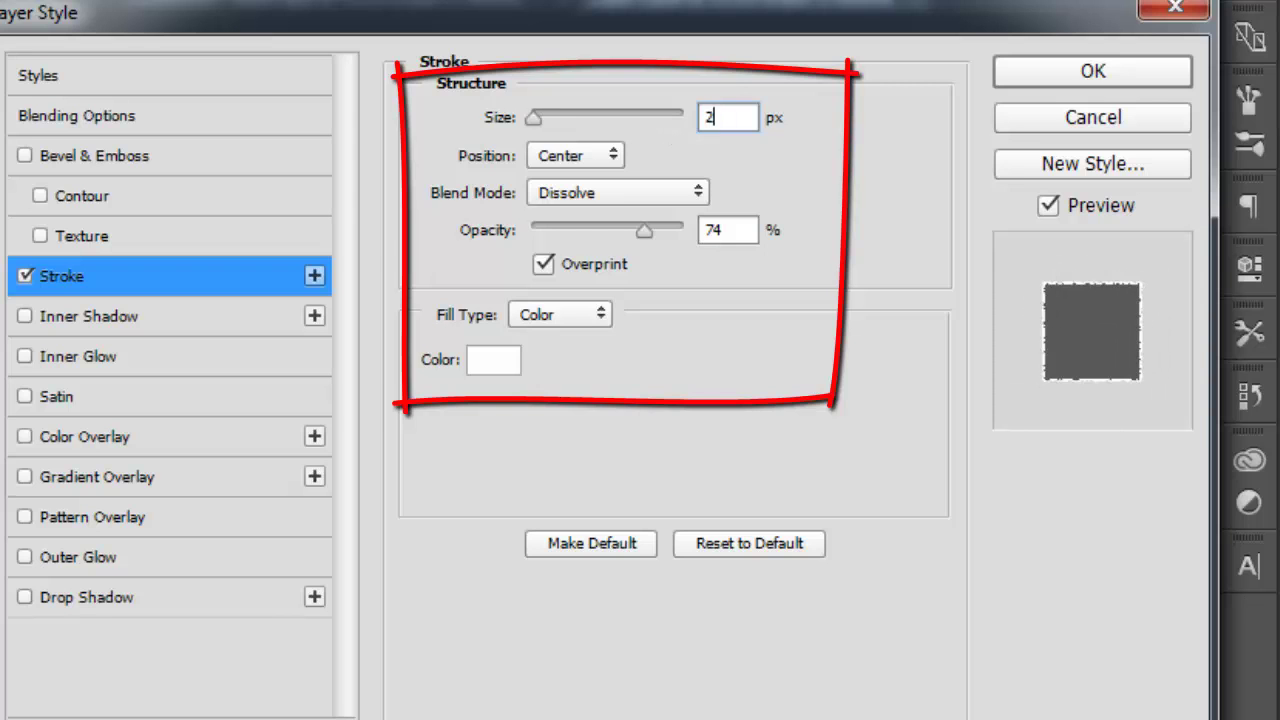
{"action": "left_click", "coordinate": [613, 156]}
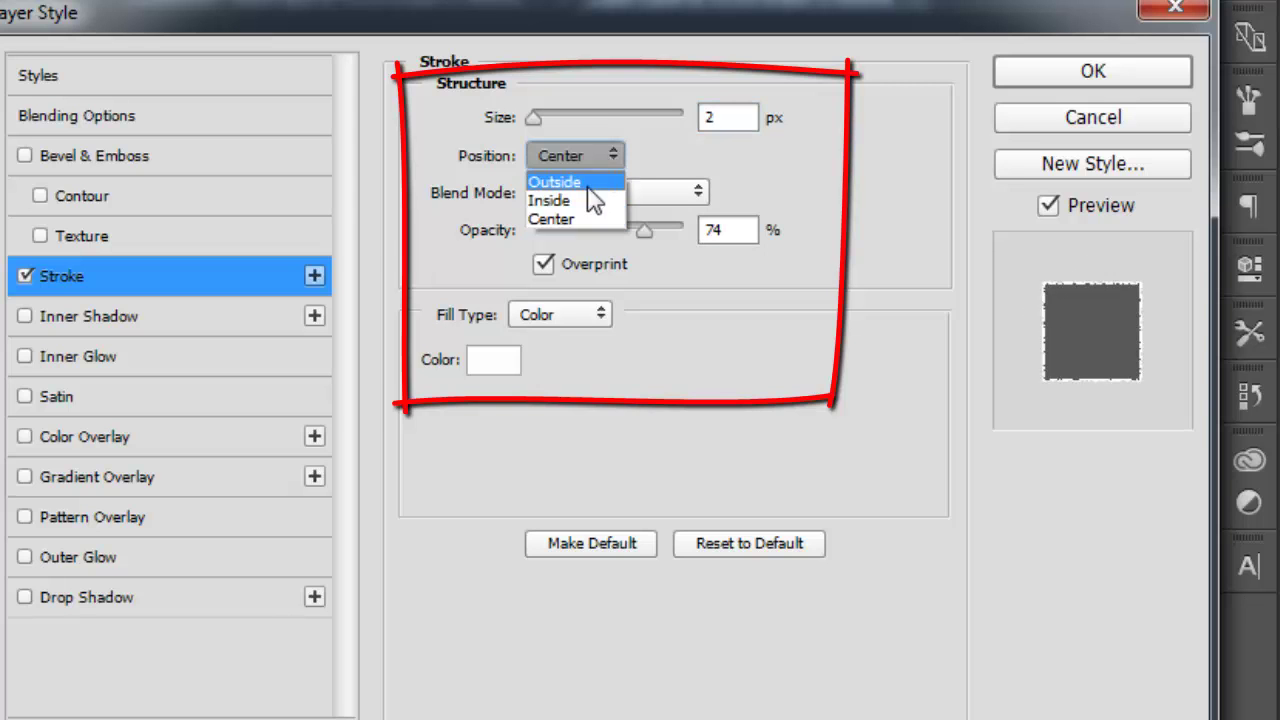
{"action": "left_click", "coordinate": [560, 219]}
{"action": "left_click", "coordinate": [694, 196]}
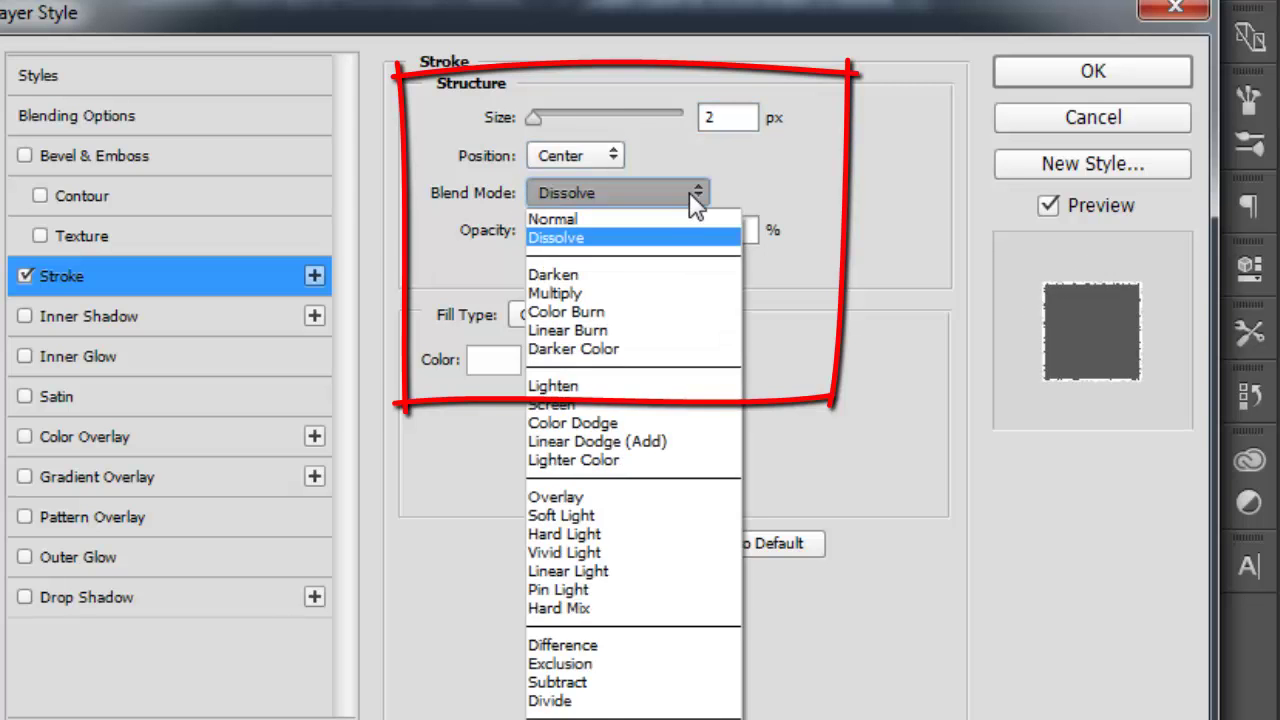
{"action": "left_click", "coordinate": [603, 238]}
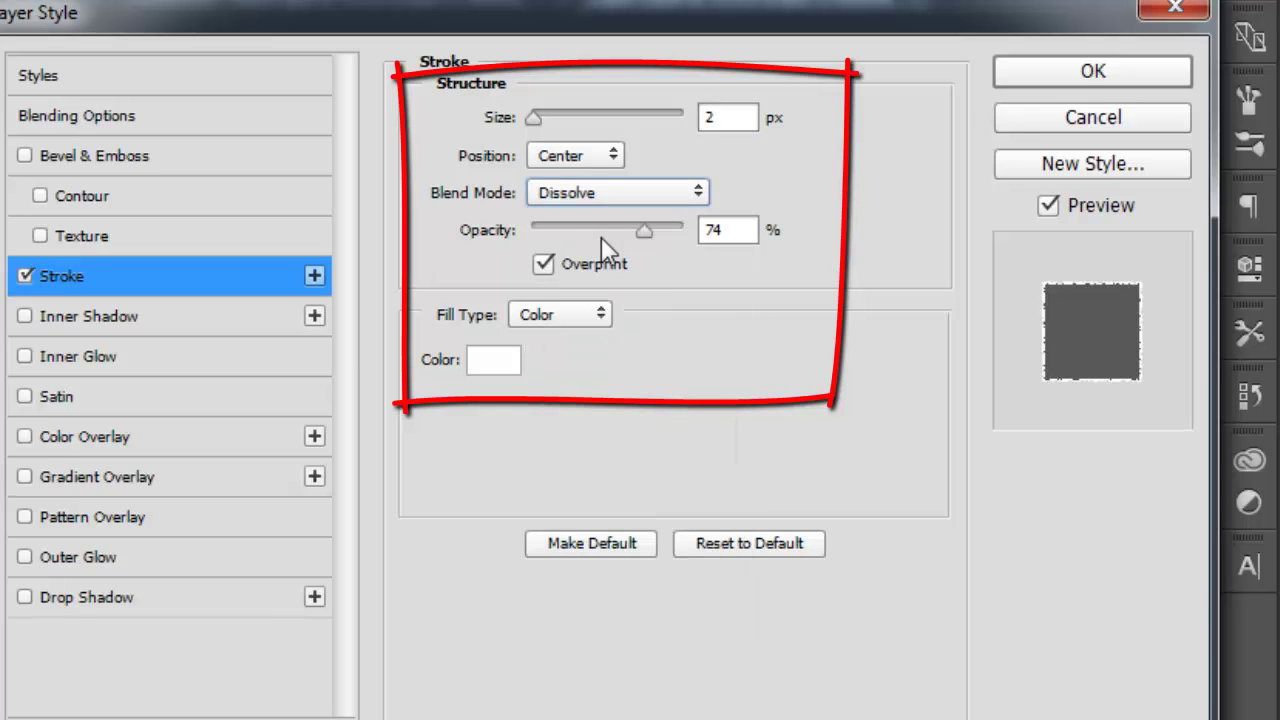
{"action": "left_click_drag", "start_coordinate": [647, 233], "coordinate": [632, 232]}
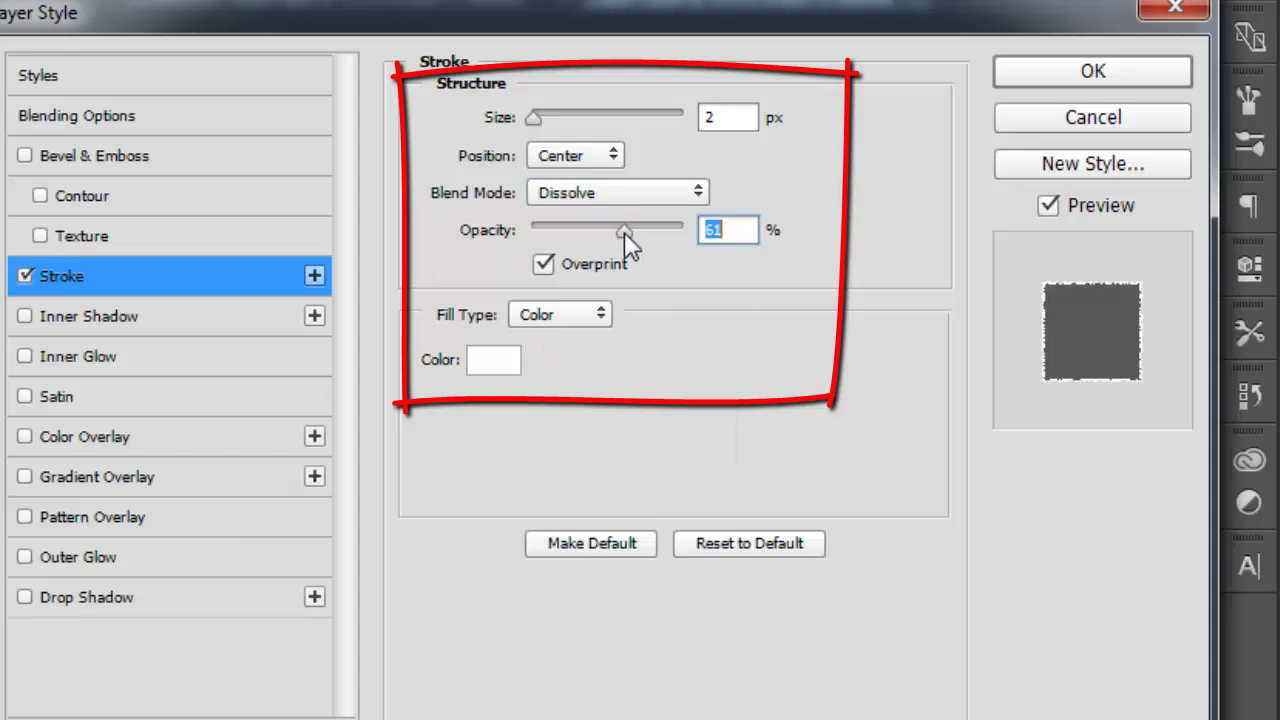
{"action": "left_click_drag", "start_coordinate": [624, 232], "coordinate": [621, 232]}
{"action": "left_click", "coordinate": [482, 364]}
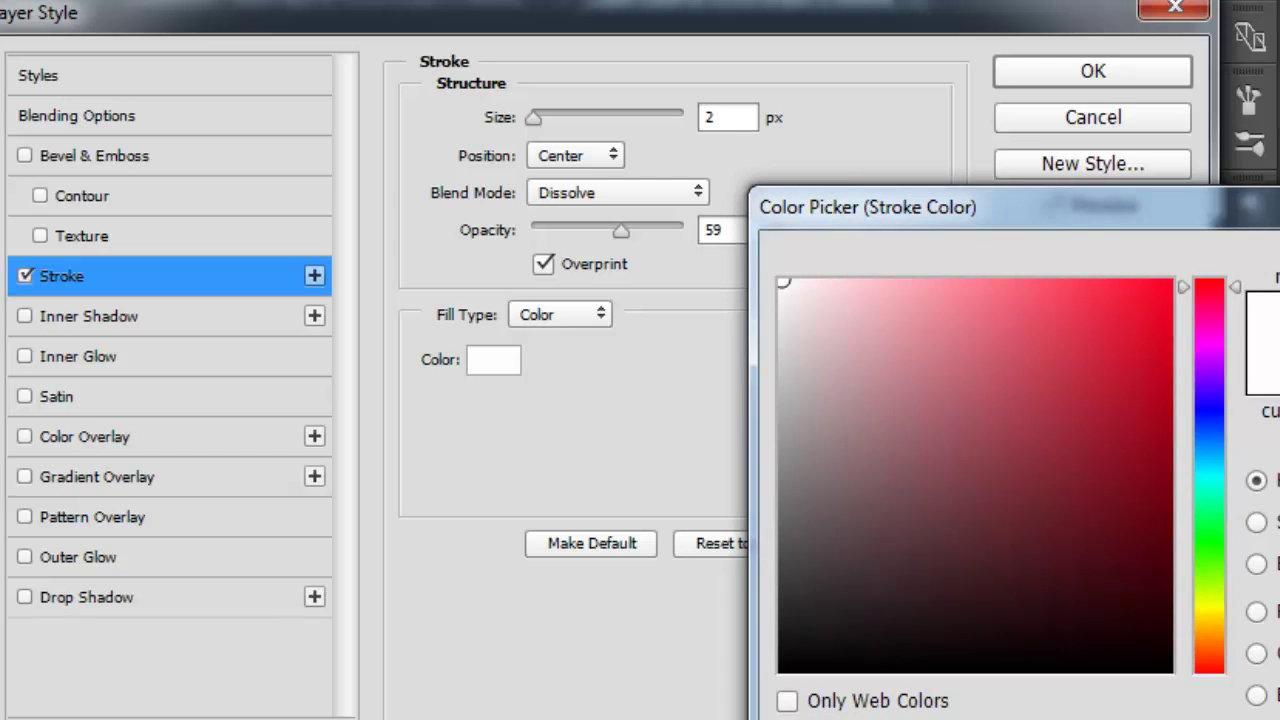
{"action": "key", "text": "Return"}
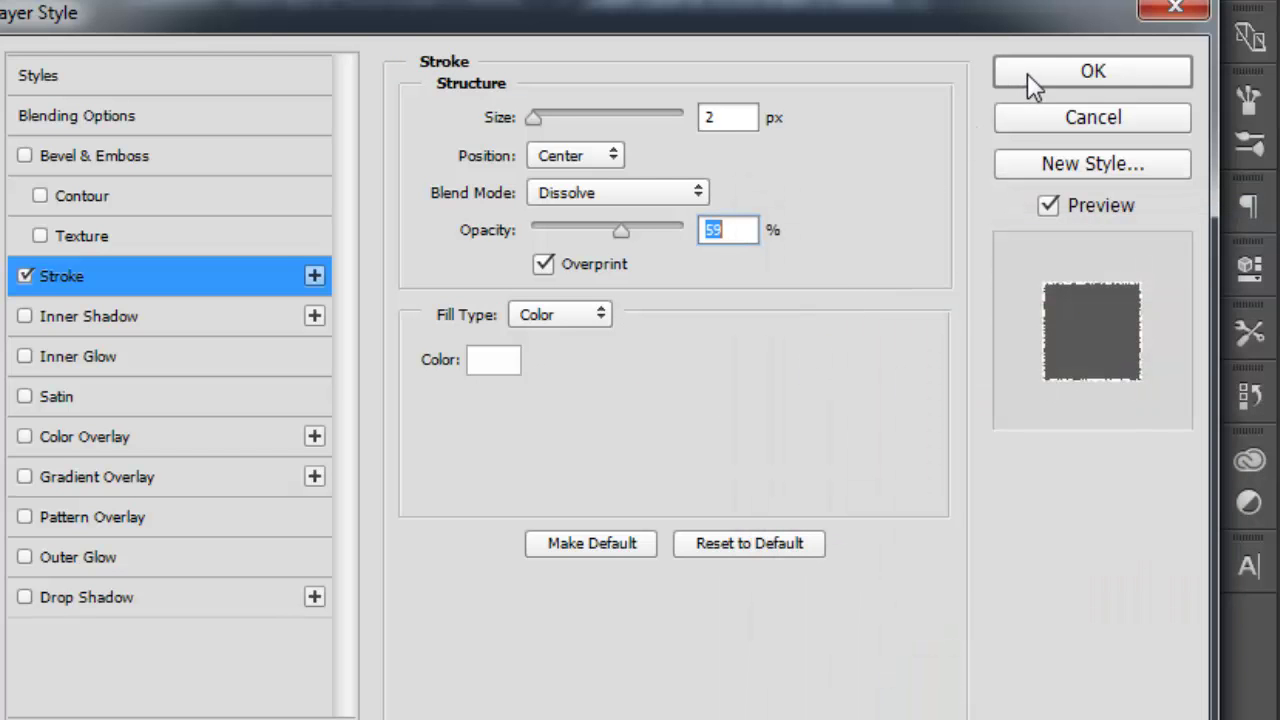
{"action": "left_click", "coordinate": [1035, 85]}
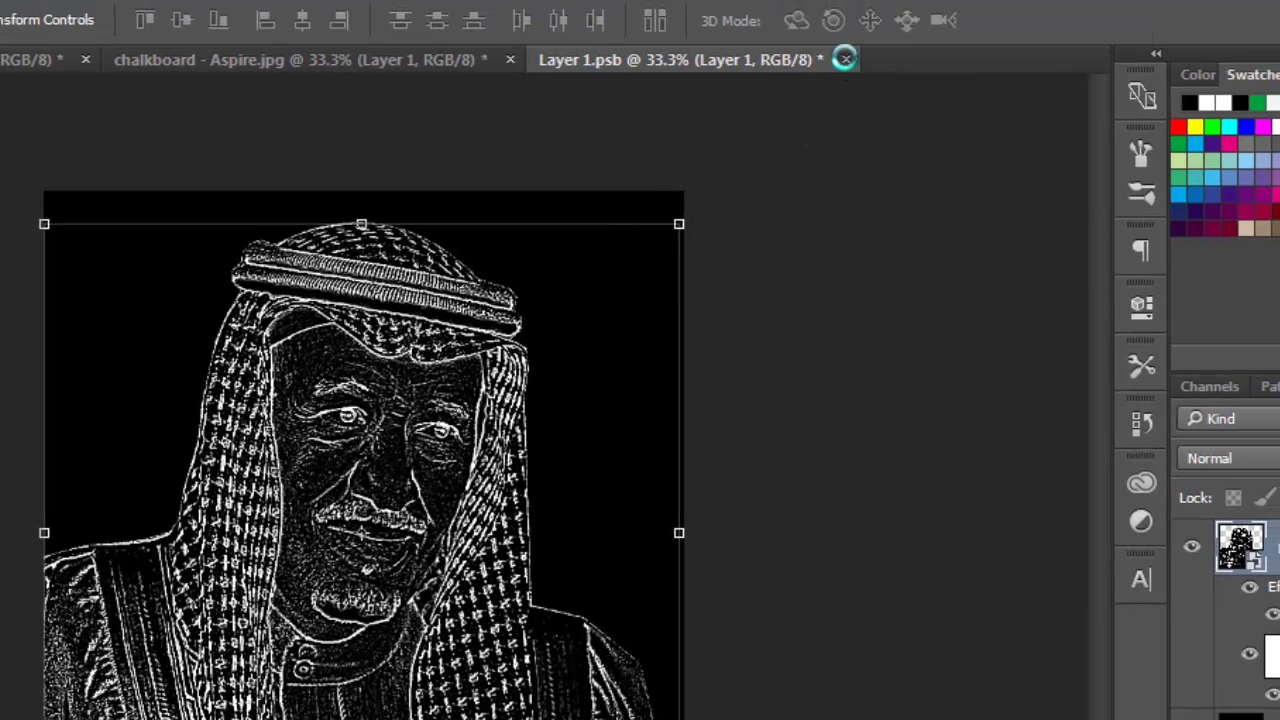
Close Layer 1.psb and save its changes back to the chalkboard document.
{"action": "left_click", "coordinate": [845, 59]}
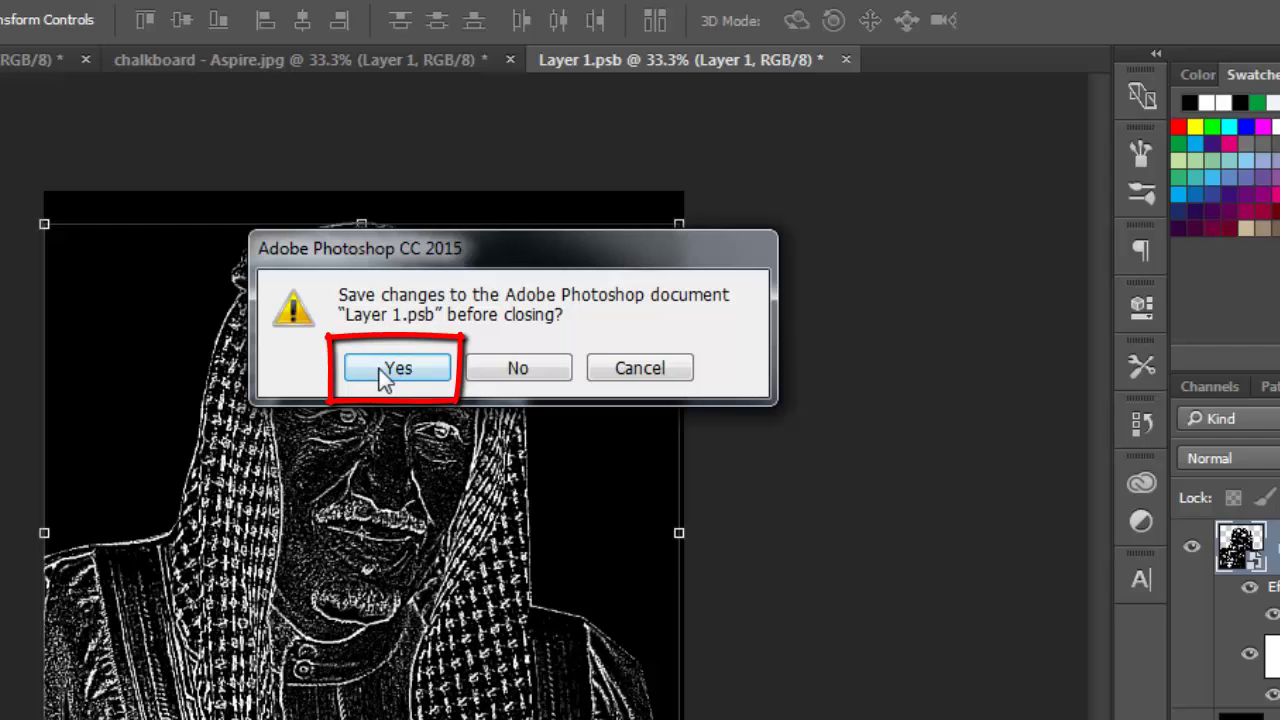
{"action": "left_click", "coordinate": [386, 371]}
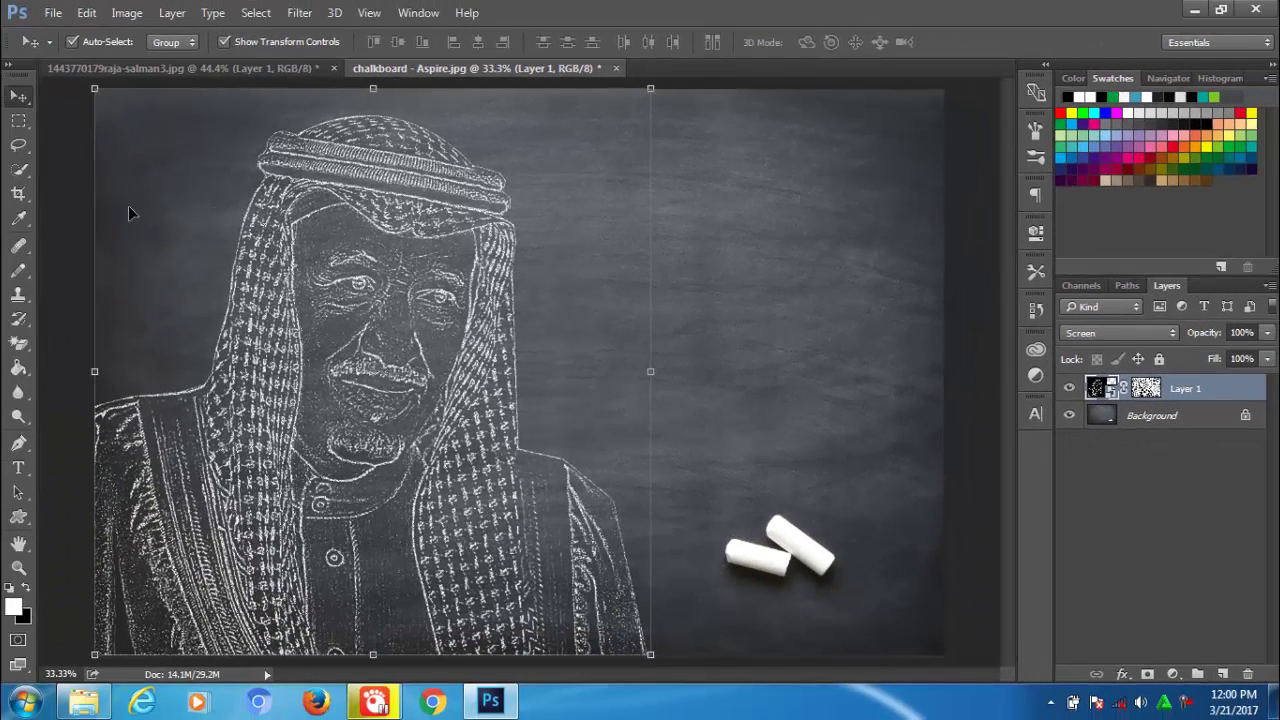
Set the Type tool font to Jennifer Lynne Bold and create a new empty Layer 2.
{"action": "left_click", "coordinate": [20, 469]}
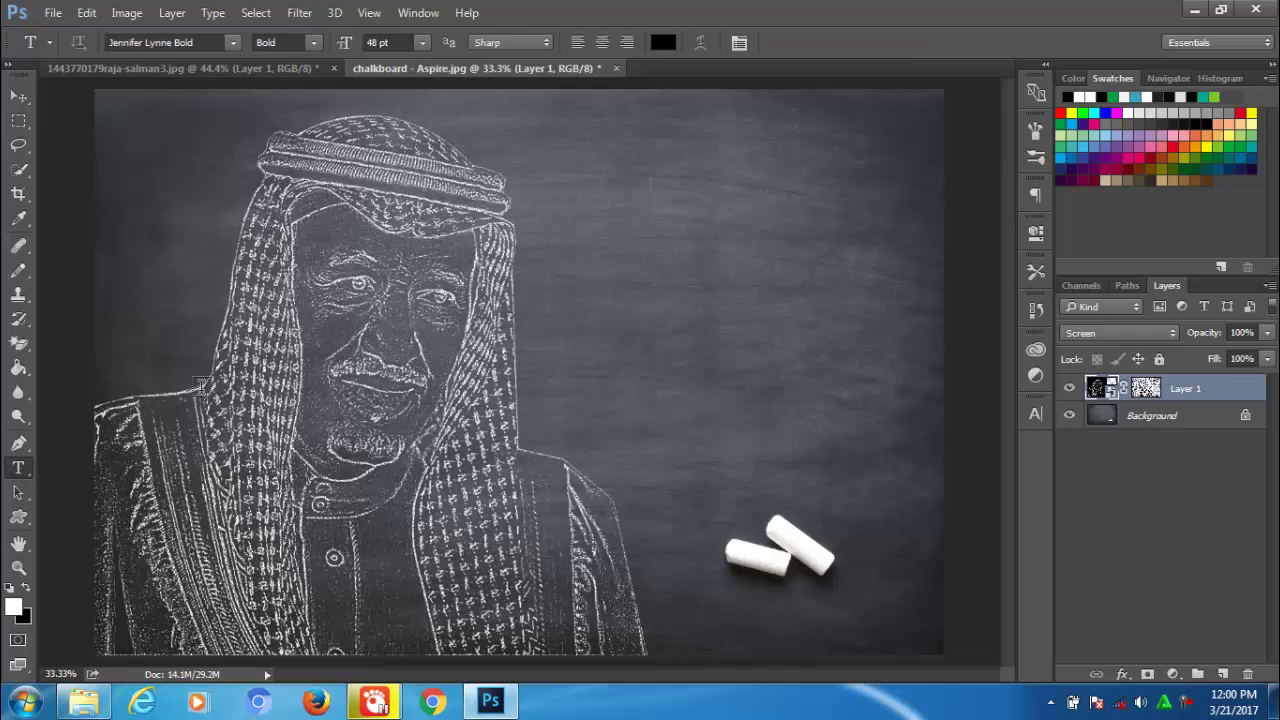
{"action": "left_click", "coordinate": [231, 42]}
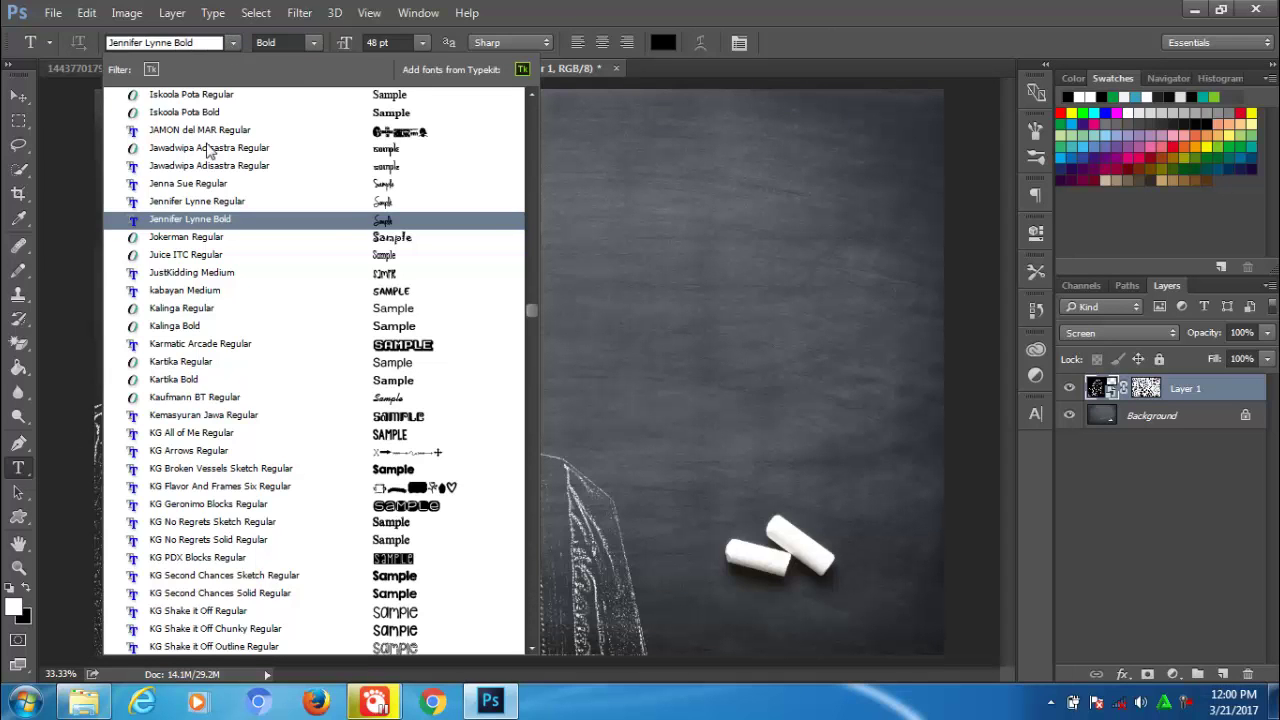
{"action": "left_click", "coordinate": [215, 219]}
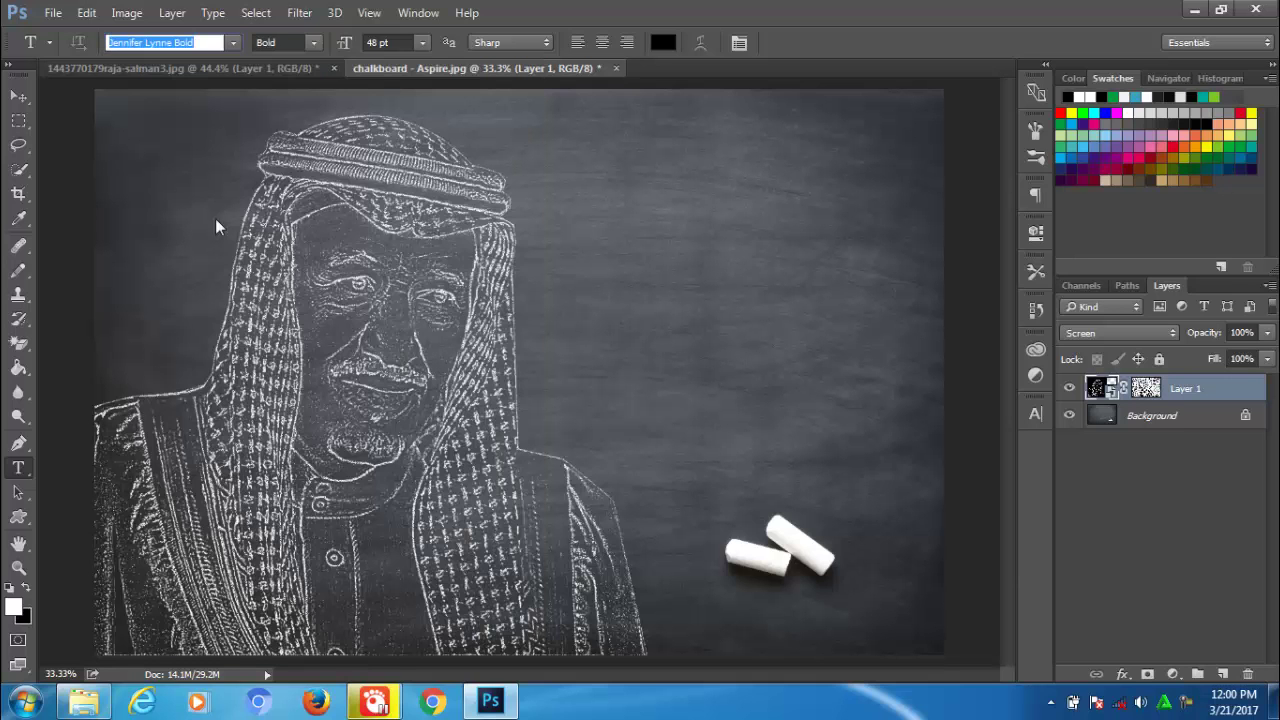
{"action": "left_click", "coordinate": [1224, 675]}
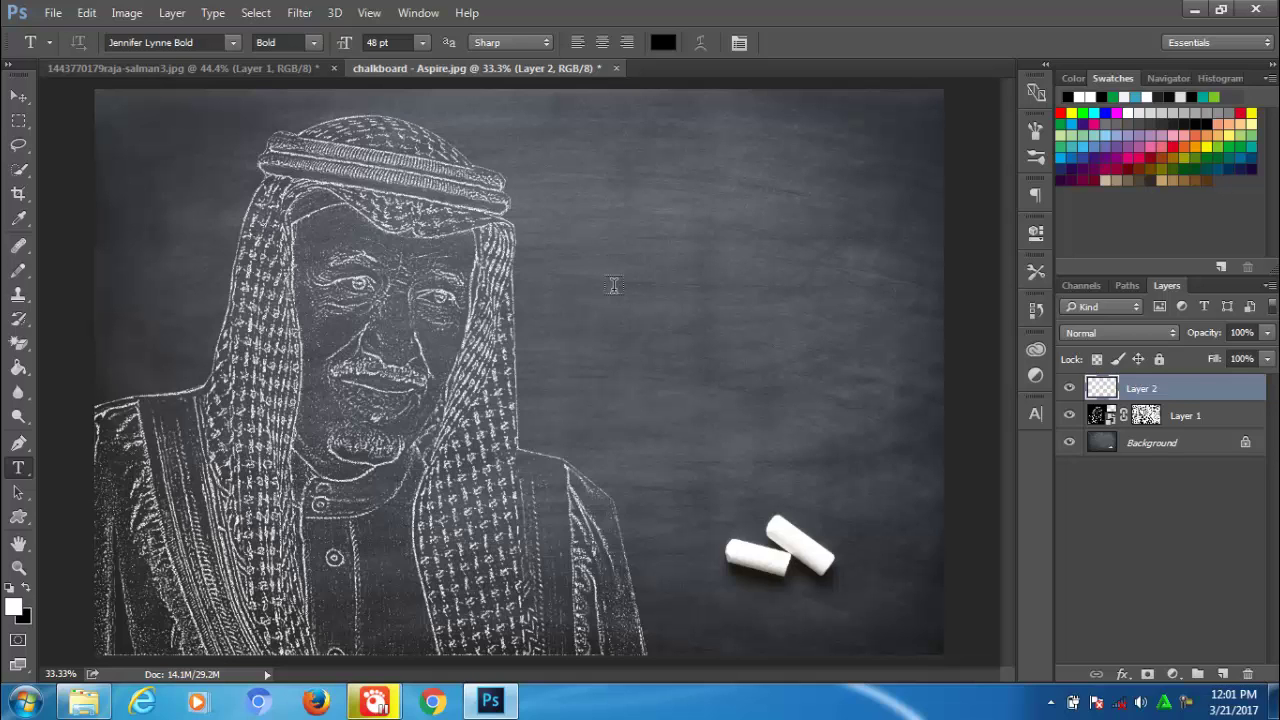
Type 'King' and 'Salman' on two lines beside the portrait and commit the text.
{"action": "left_click", "coordinate": [614, 285]}
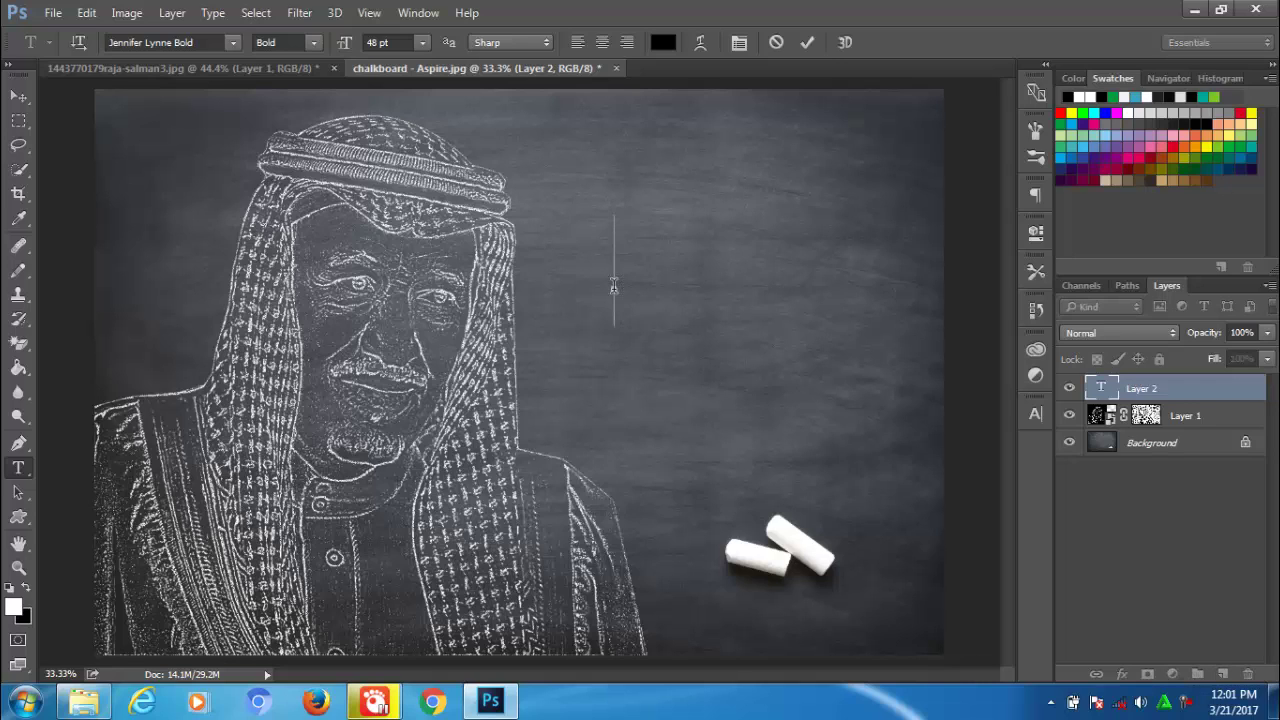
{"action": "type", "text": "King"}
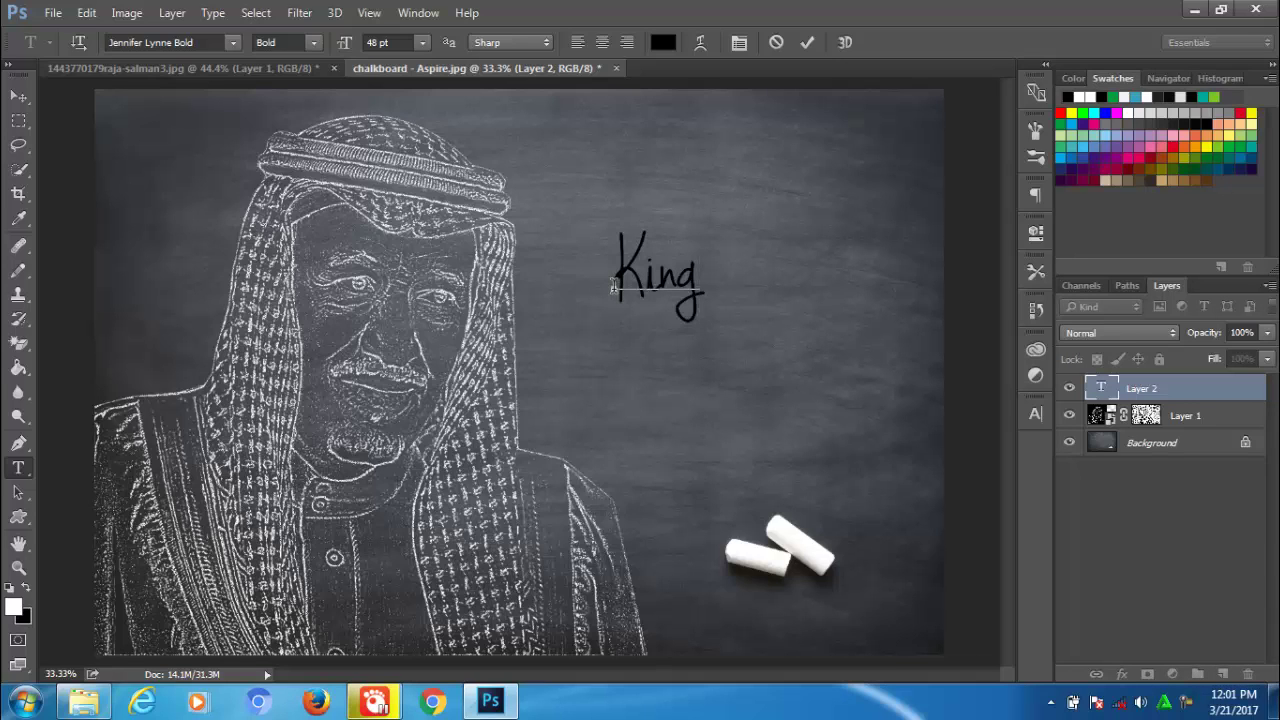
{"action": "key", "text": "Return"}
{"action": "type", "text": "Salm"}
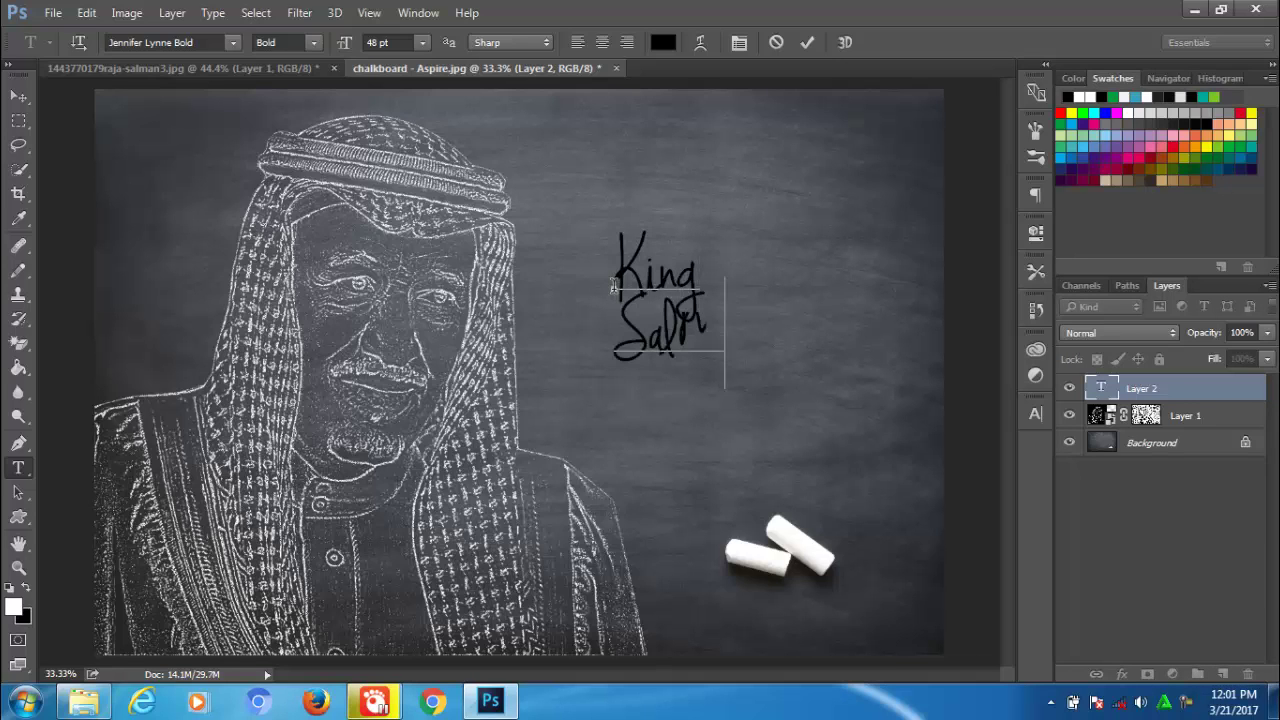
{"action": "type", "text": "an"}
{"action": "left_click", "coordinate": [806, 42]}
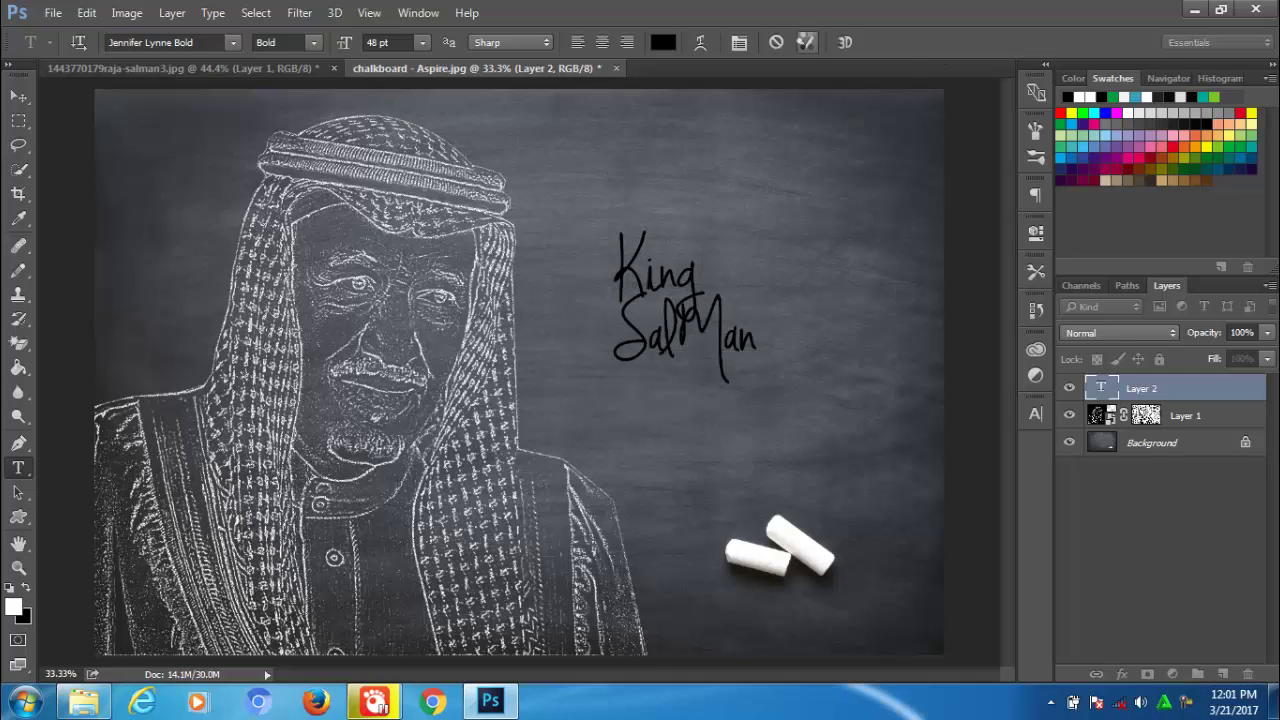
Colour the text light grey, then enlarge it and move it further right.
{"action": "left_click", "coordinate": [662, 42]}
{"action": "left_click_drag", "start_coordinate": [757, 285], "coordinate": [756, 269]}
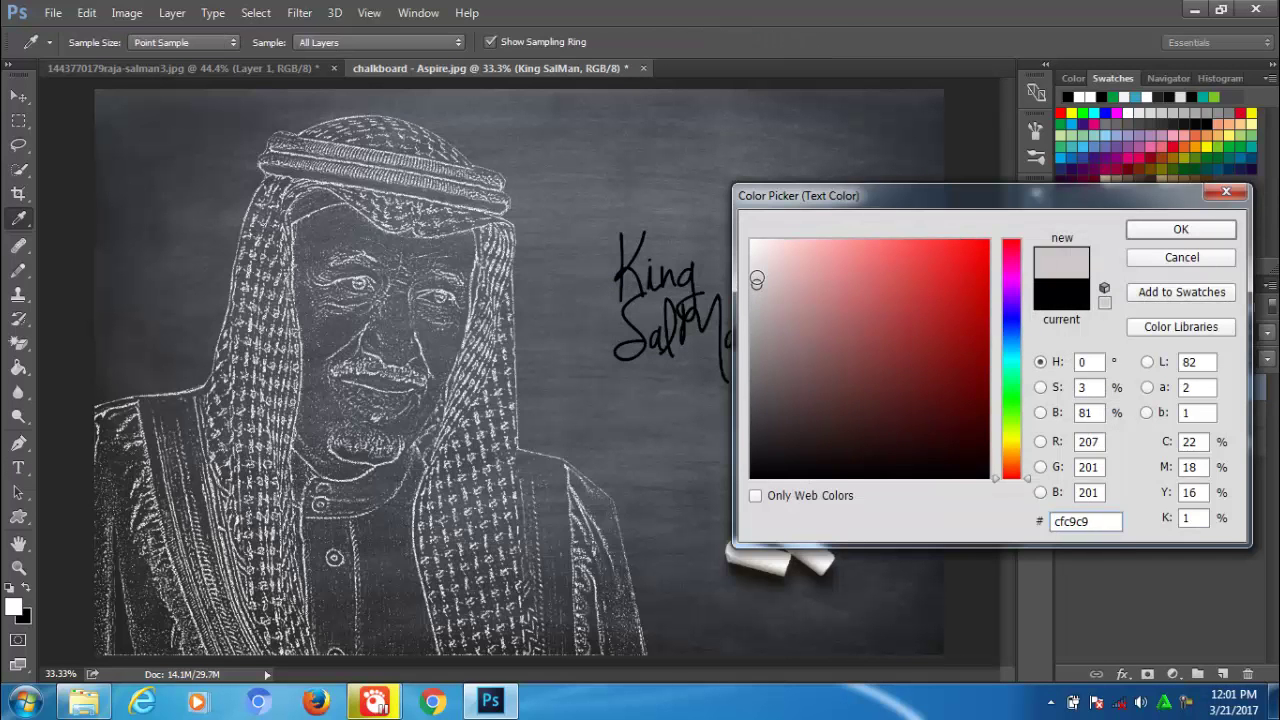
{"action": "left_click", "coordinate": [1180, 229]}
{"action": "left_click", "coordinate": [18, 95]}
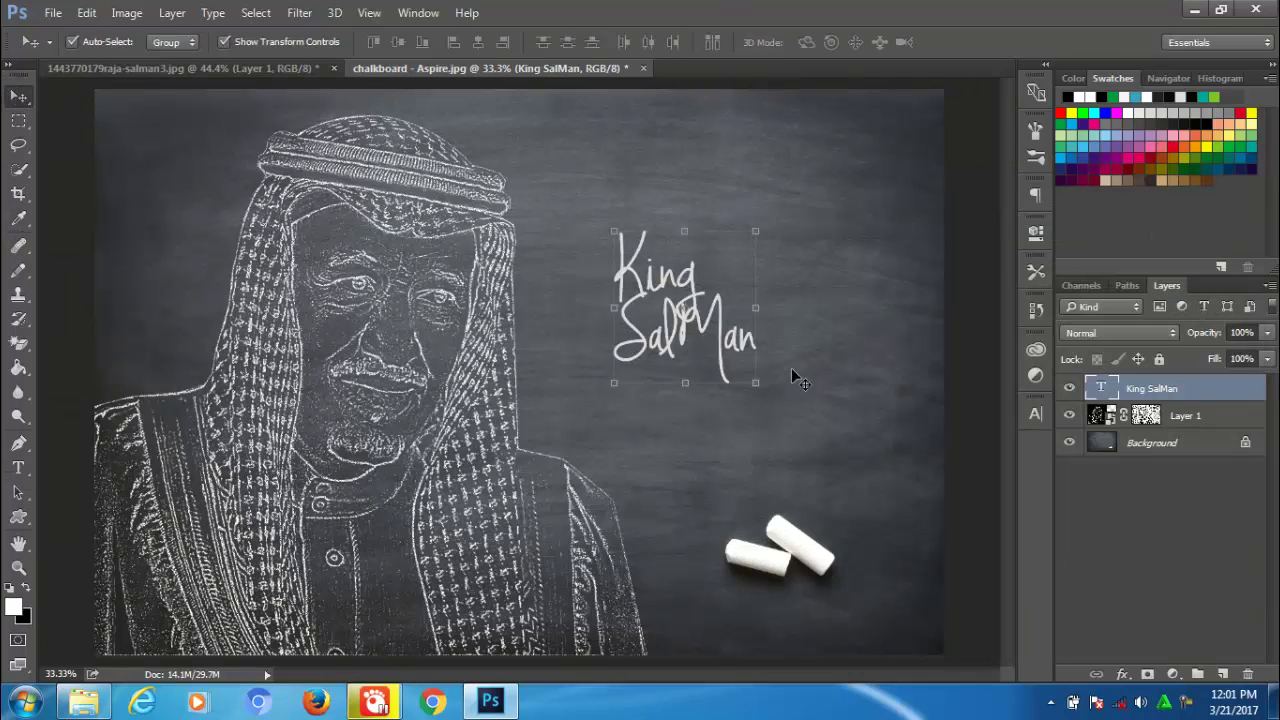
{"action": "left_click_drag", "start_coordinate": [756, 382], "coordinate": [843, 471]}
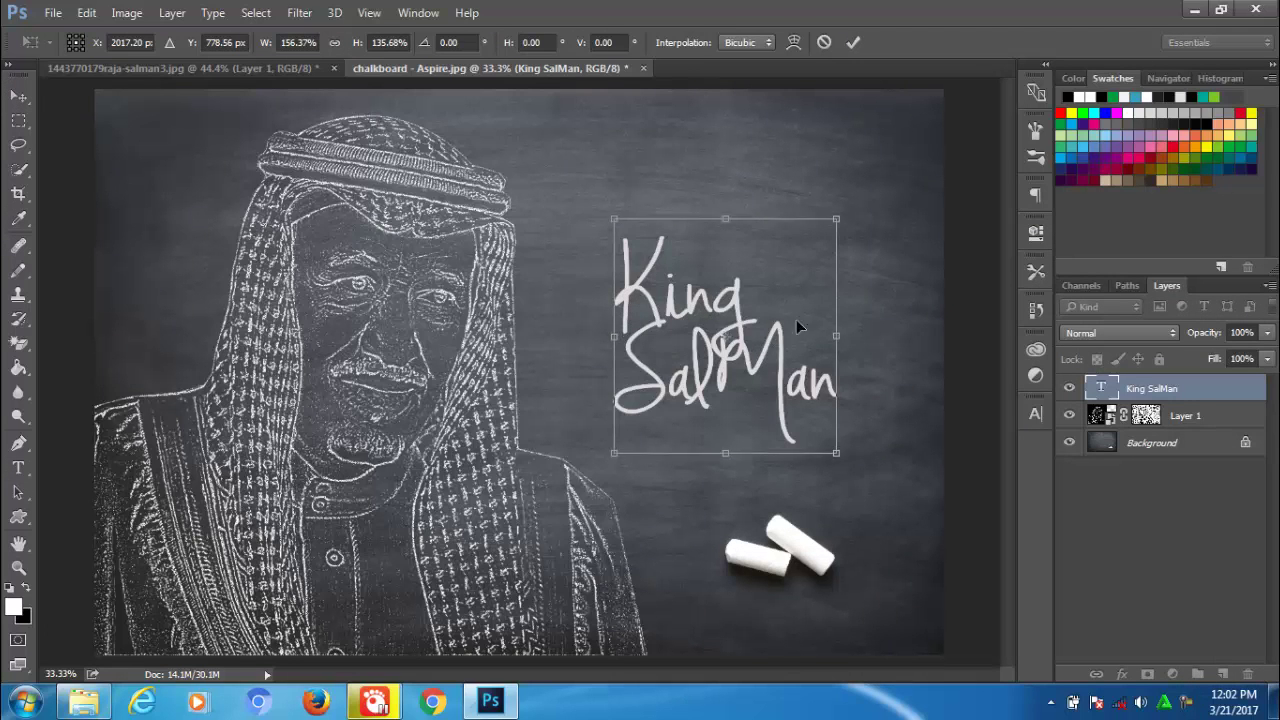
{"action": "mouse_move", "coordinate": [796, 319]}
{"action": "left_mouse_down"}
{"action": "mouse_move", "coordinate": [811, 345]}
{"action": "mouse_move", "coordinate": [895, 372]}
{"action": "left_mouse_up"}
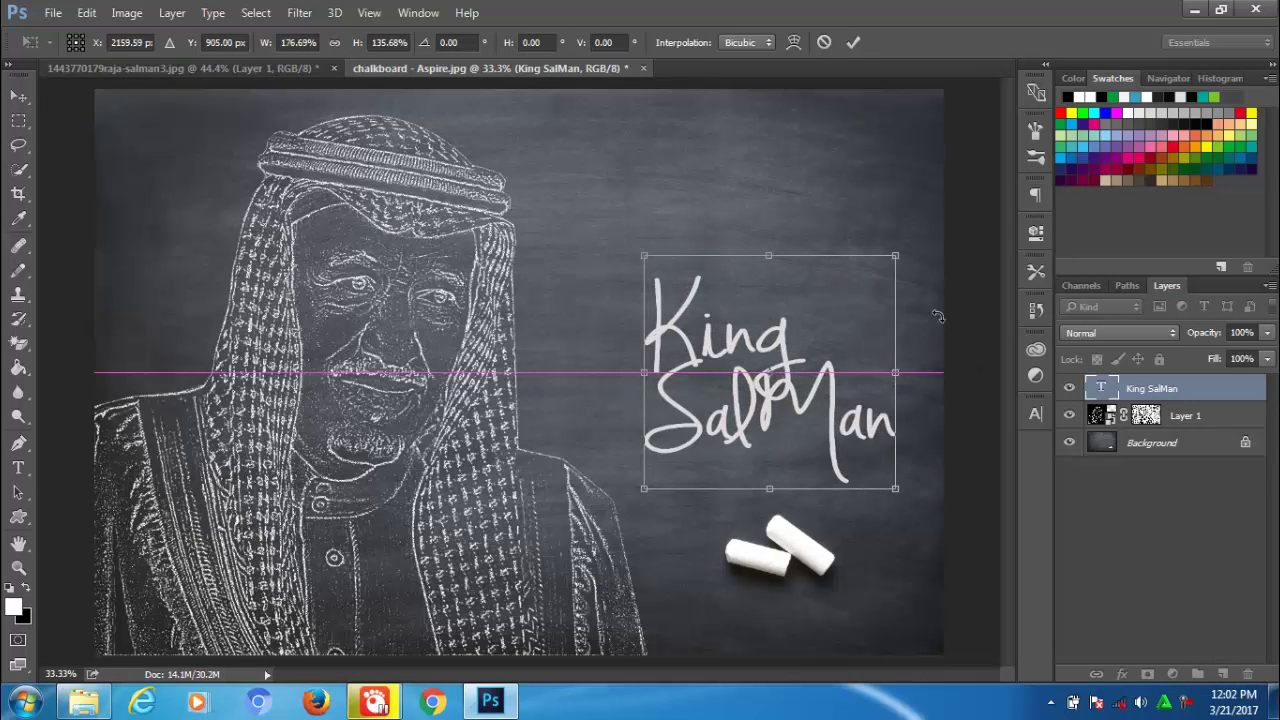
{"action": "left_click", "coordinate": [853, 42]}
{"action": "left_click", "coordinate": [1151, 540]}
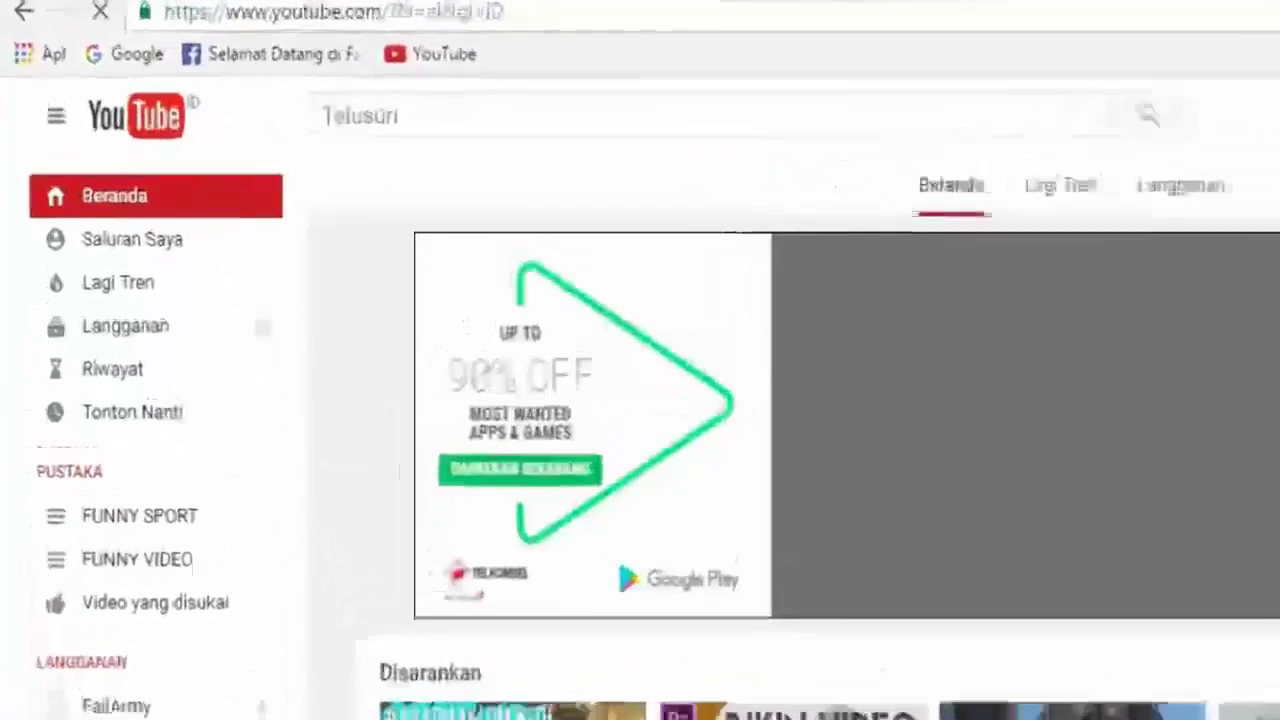
Search YouTube for the author's channel name, open the channel, and subscribe via Langganan.
{"action": "type", "text": "Abu"}
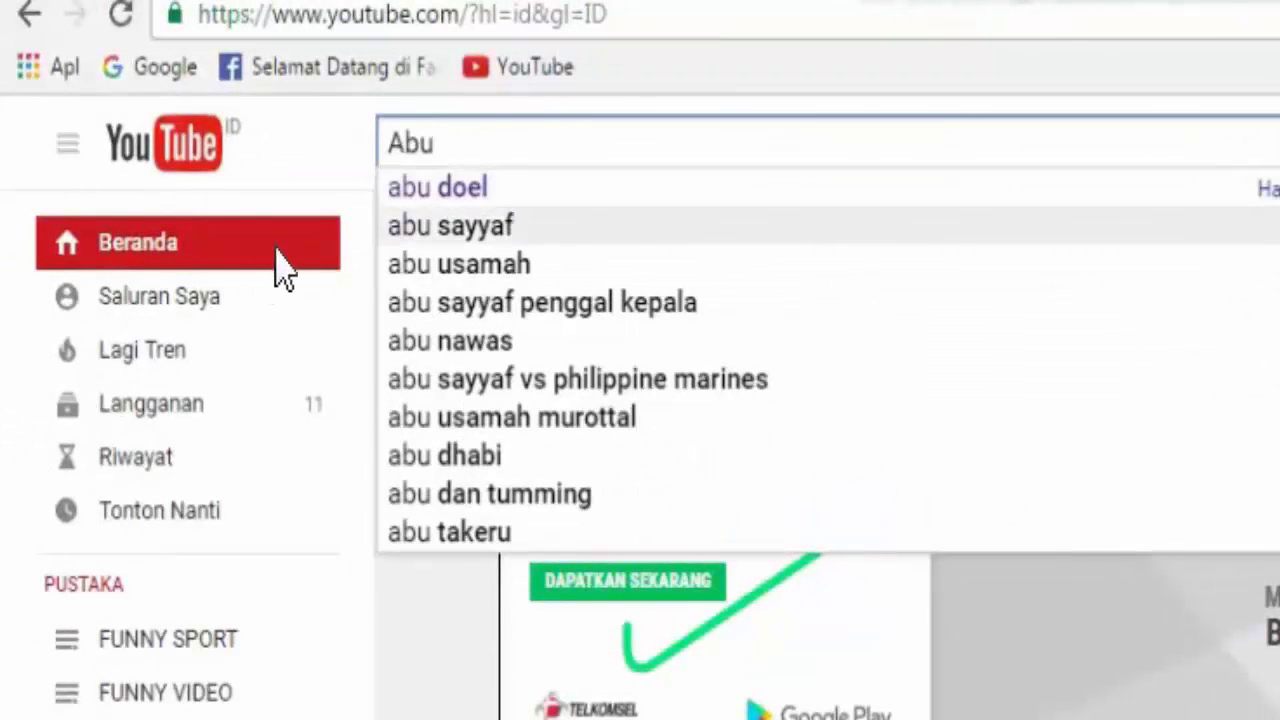
{"action": "left_click", "coordinate": [440, 188]}
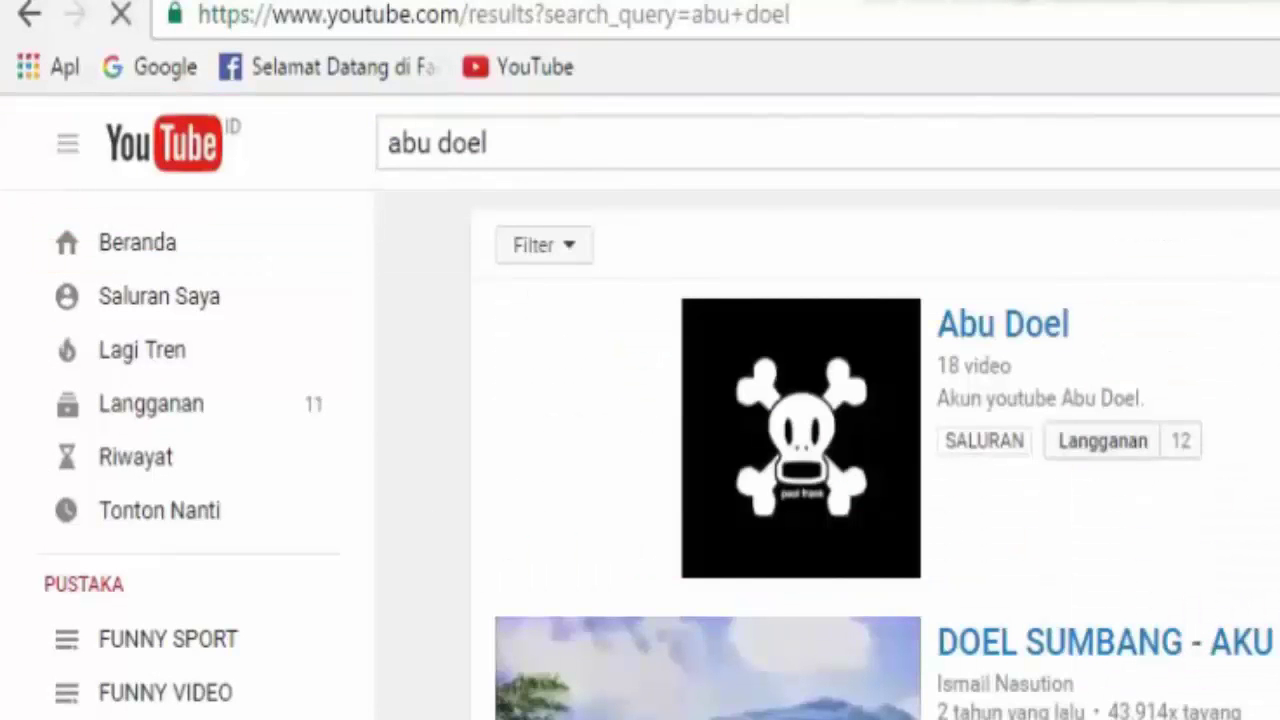
{"action": "left_click", "coordinate": [1000, 325]}
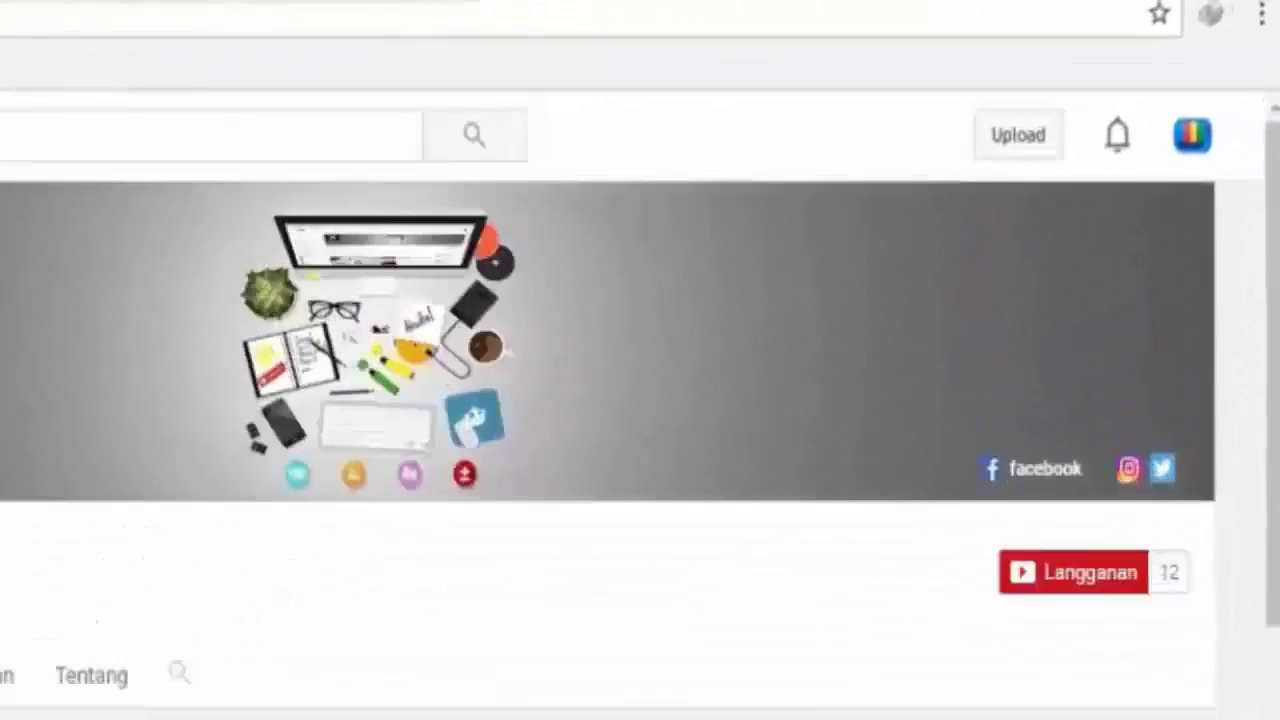
{"action": "left_click", "coordinate": [1170, 315]}
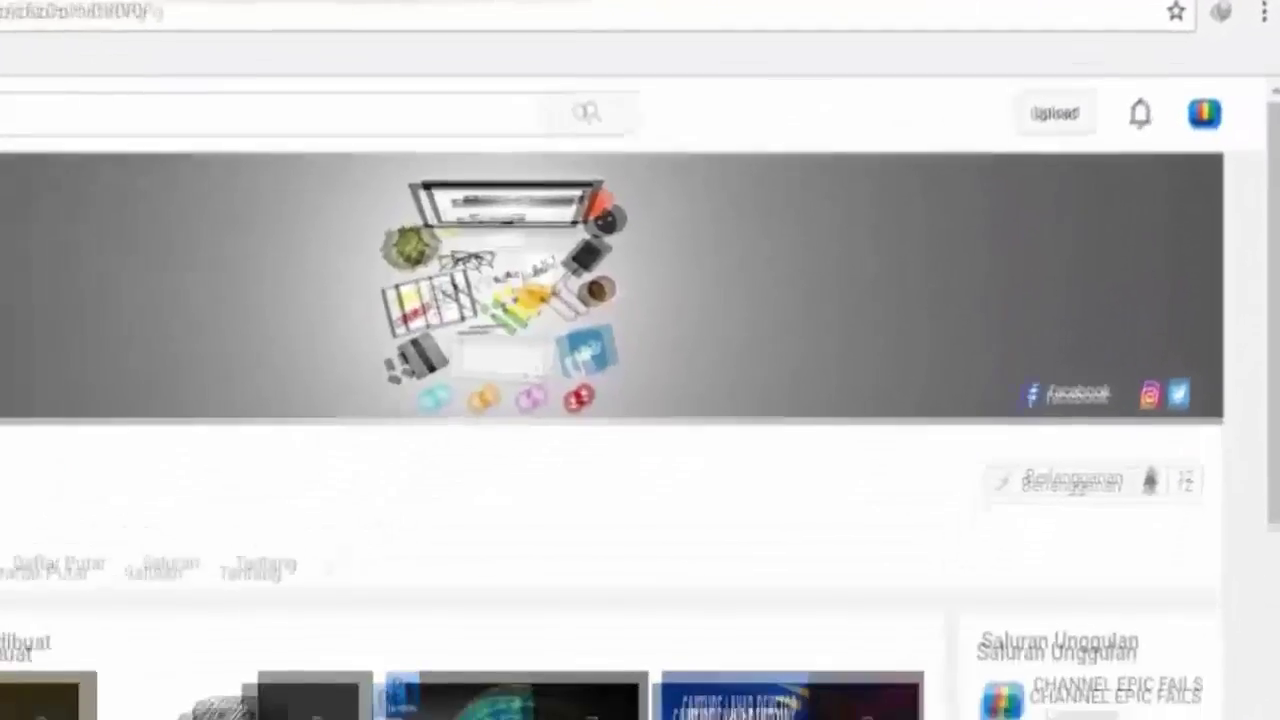